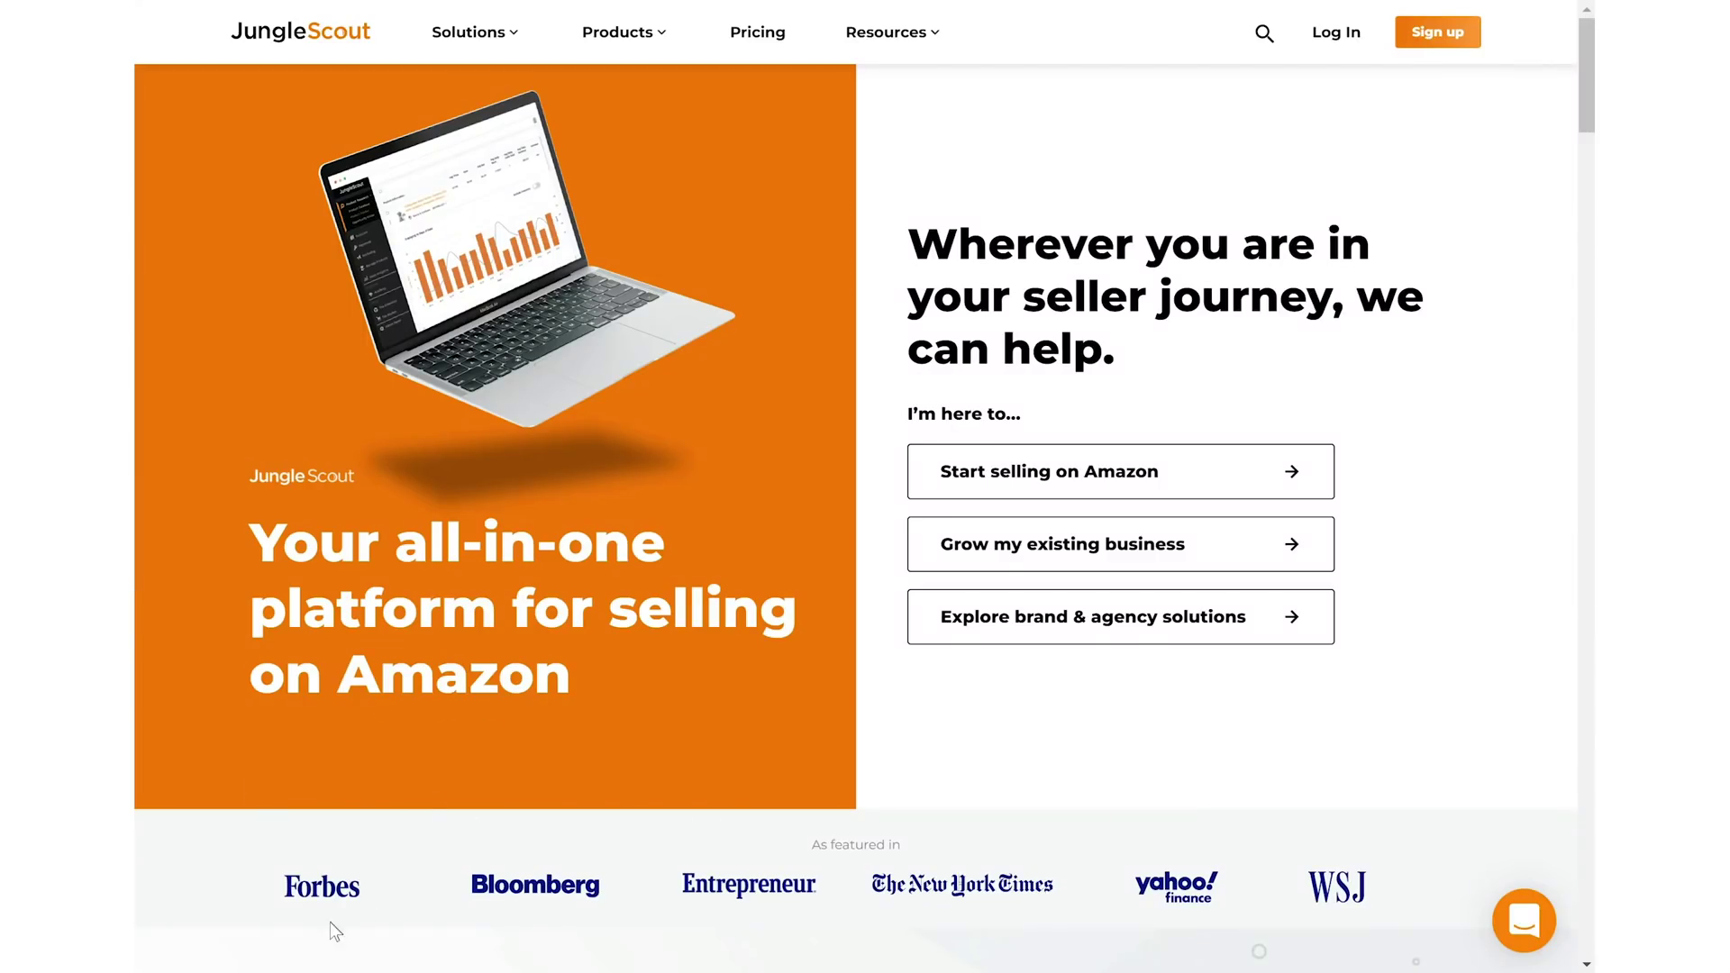
- Look through the Jungle Scout homepage down to the Inventory Manager section and the worldwide seller figures
{"action": "scroll", "coordinate": [330, 922], "scroll_direction": "down", "scroll_amount": 15}
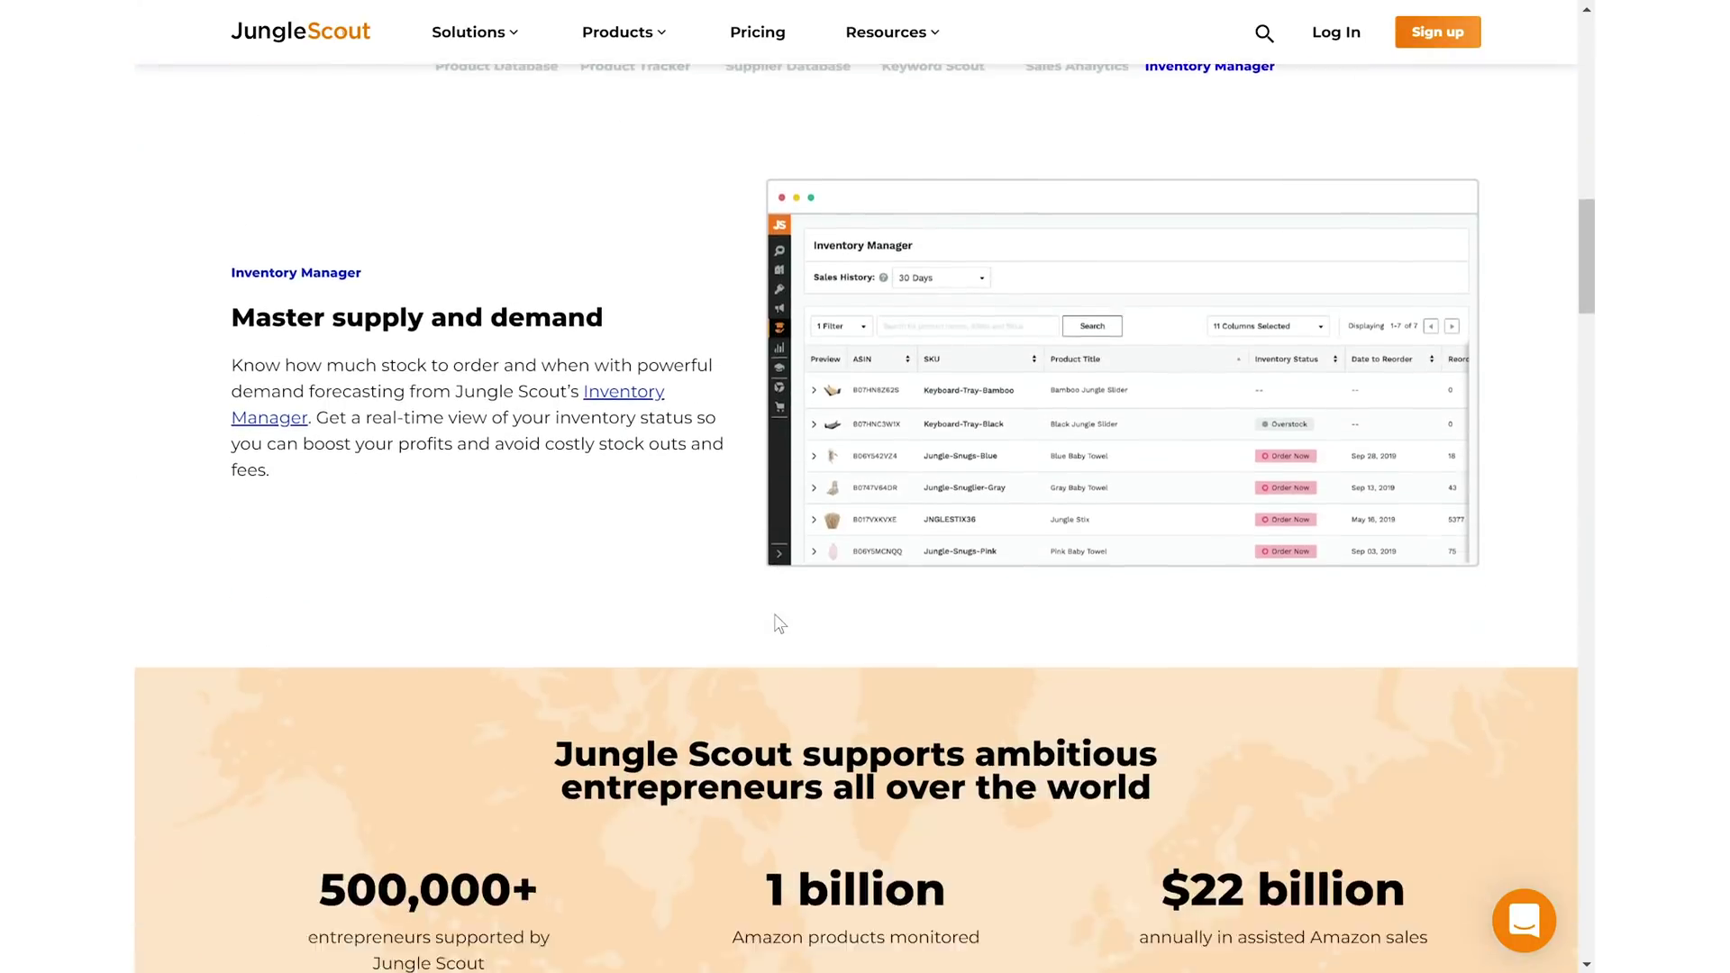
{"action": "scroll", "coordinate": [780, 624], "scroll_direction": "down", "scroll_amount": 4}
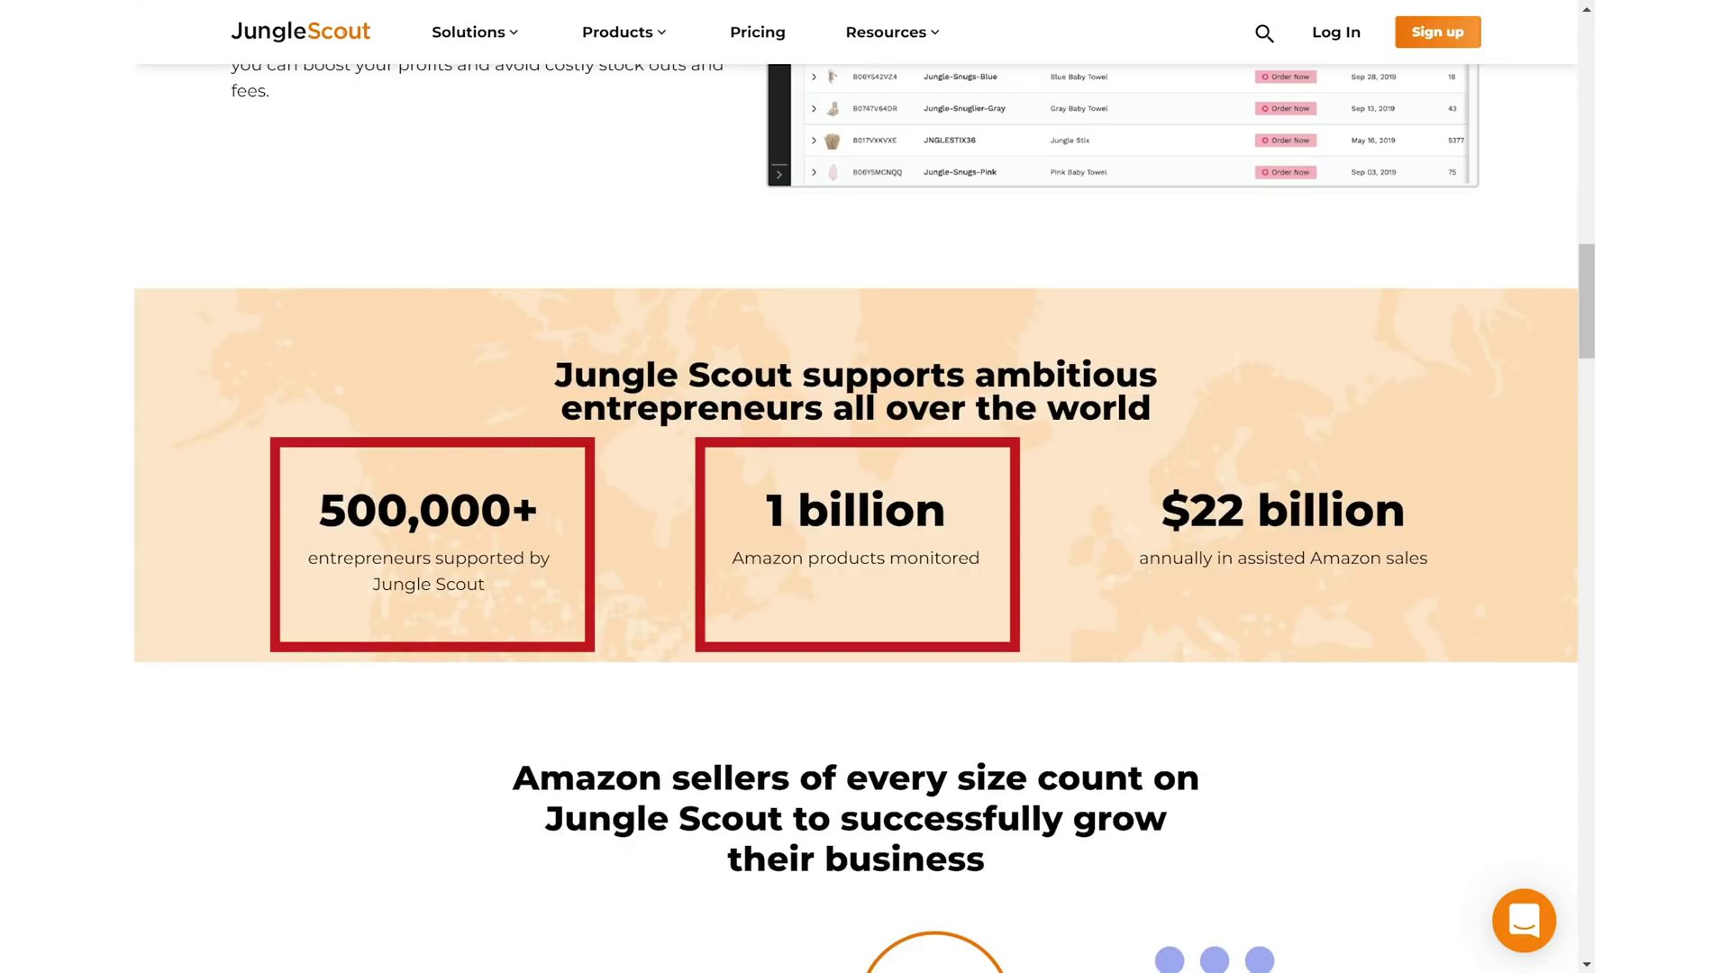
{"action": "scroll", "coordinate": [920, 358], "scroll_direction": "down", "scroll_amount": 10}
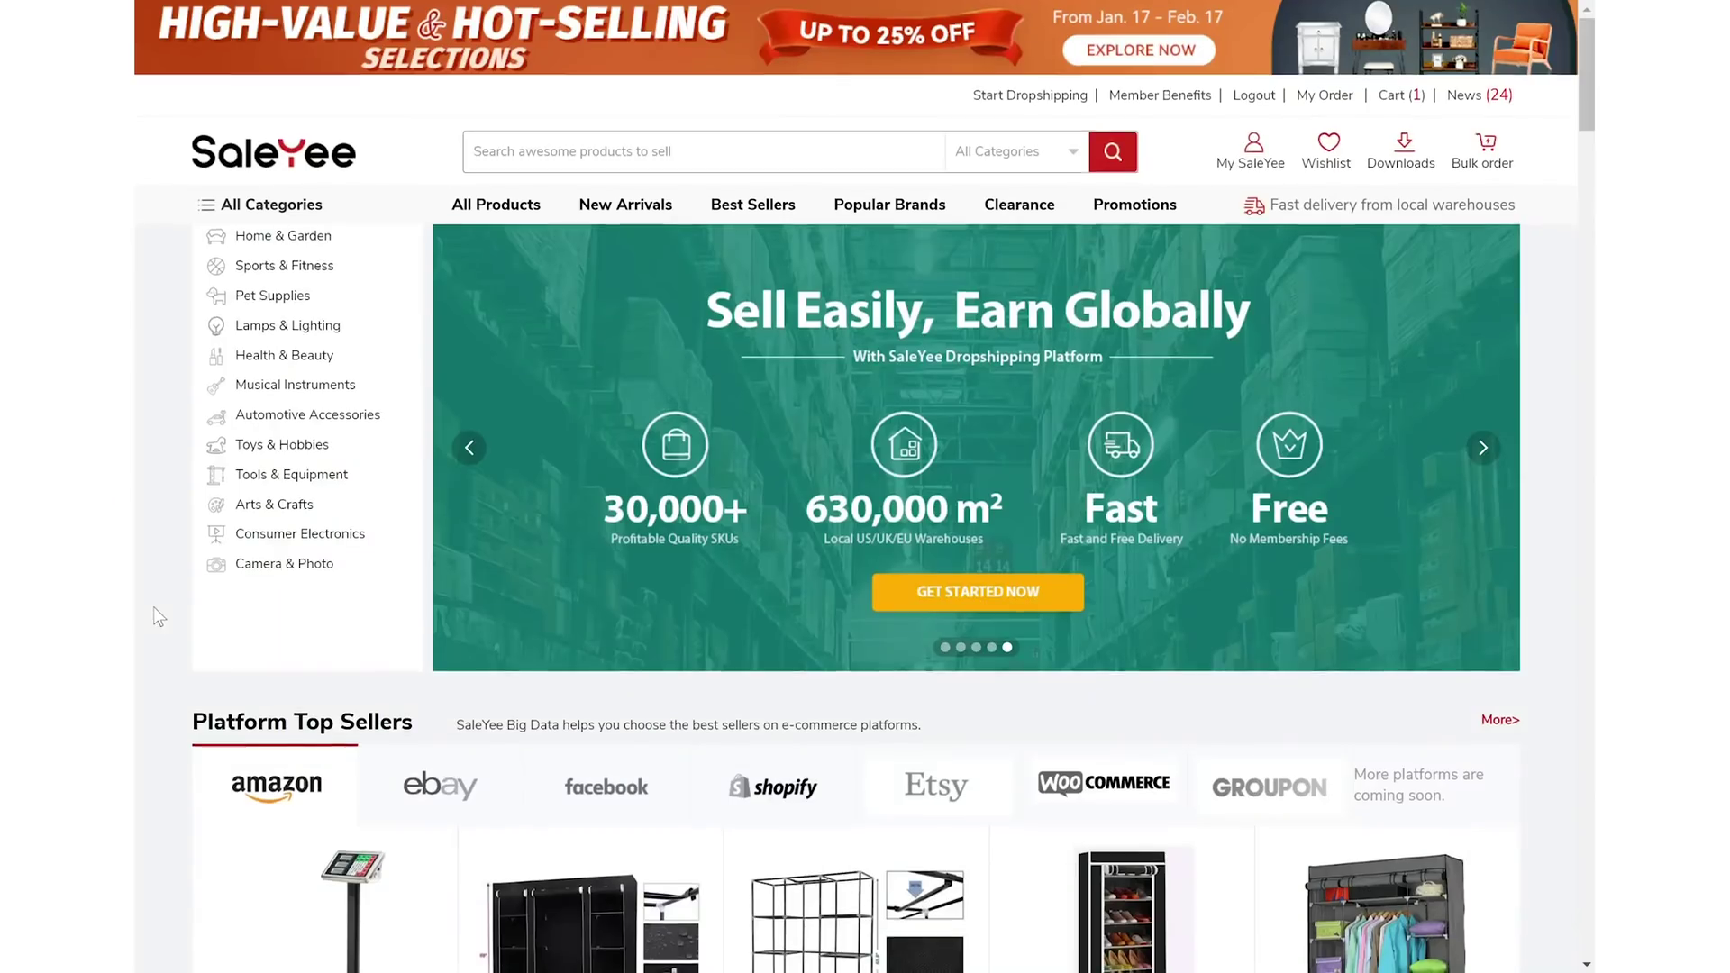
- Browse the SaleYee homepage's Platform Top Sellers for Amazon and the video recommendations
{"action": "scroll", "coordinate": [153, 607], "scroll_direction": "down", "scroll_amount": 3}
{"action": "scroll", "coordinate": [154, 607], "scroll_direction": "down", "scroll_amount": 1}
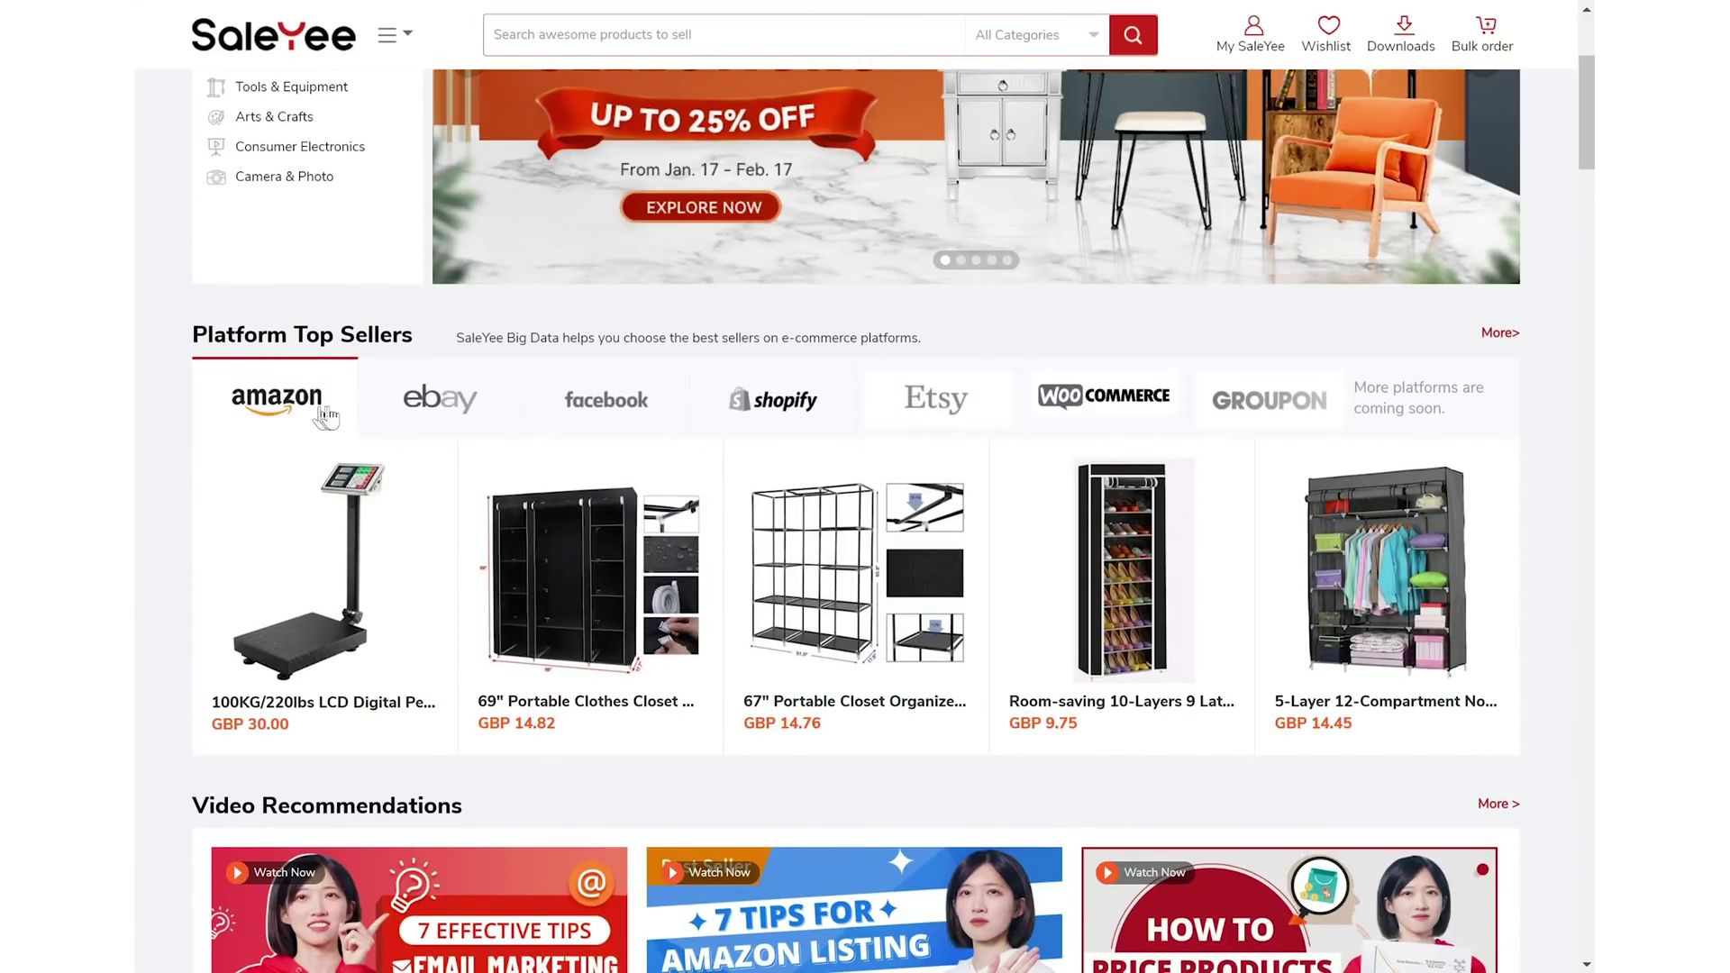
{"action": "scroll", "coordinate": [297, 416], "scroll_direction": "down", "scroll_amount": 2}
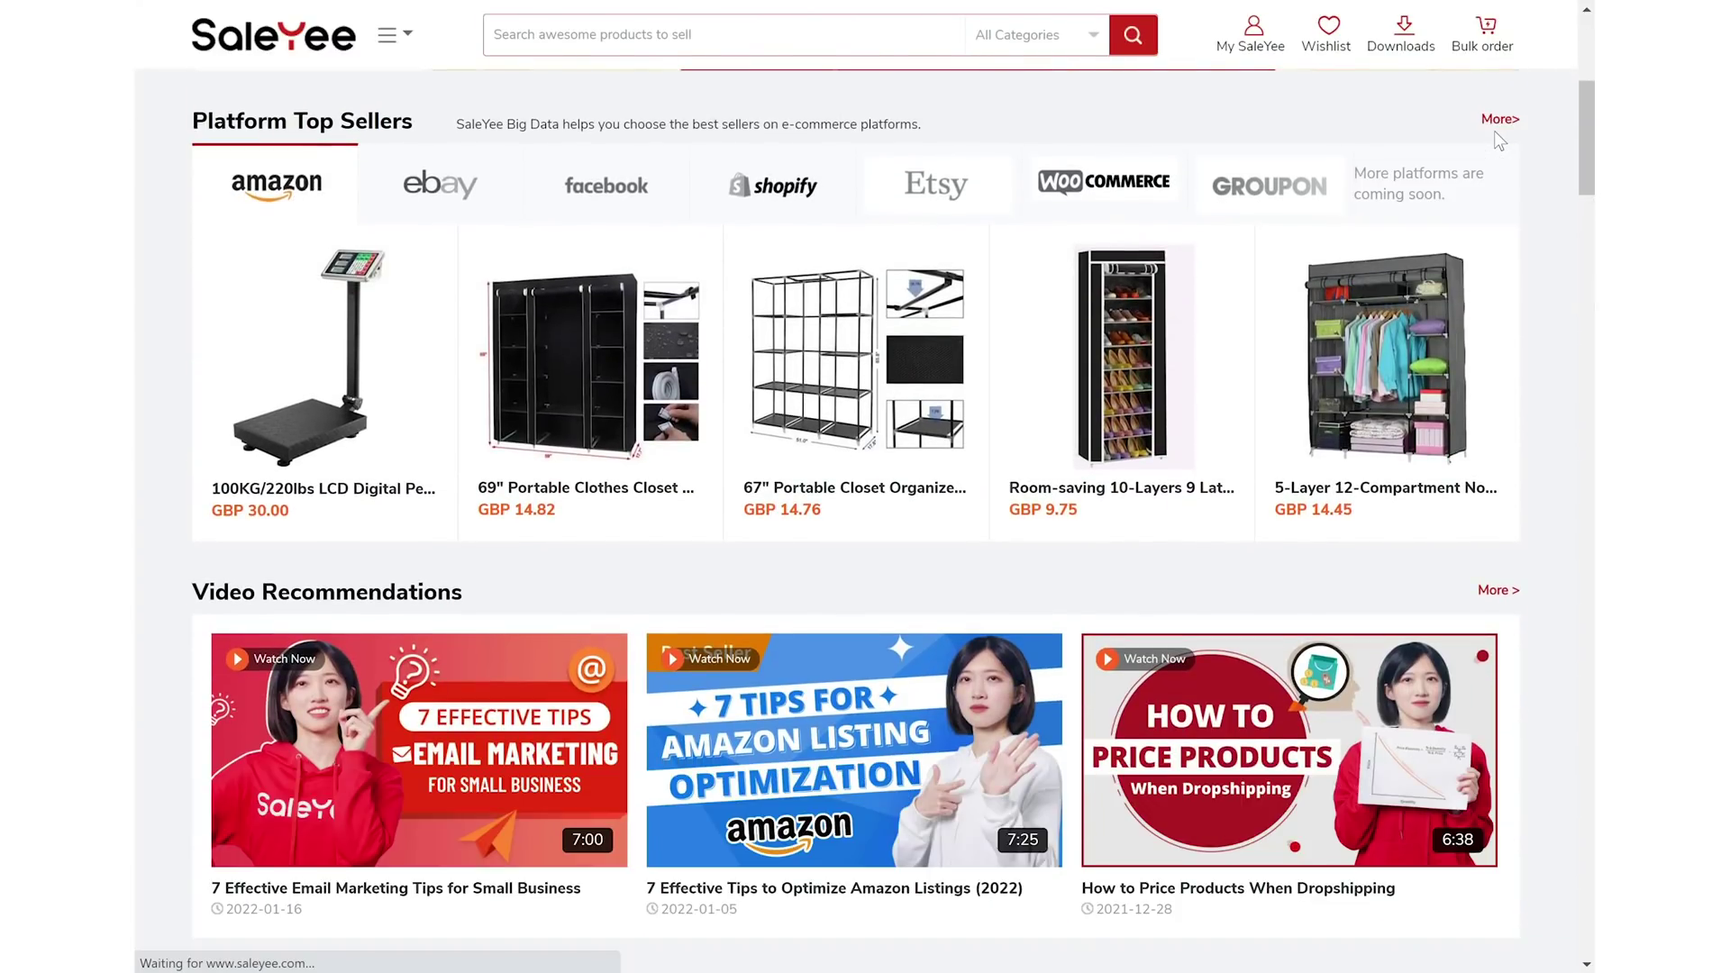
- Open the Jungle Scout plans from the homepage and compare the features of Basic, Suite and Professional
{"action": "scroll", "coordinate": [1171, 473], "scroll_direction": "down", "scroll_amount": 10}
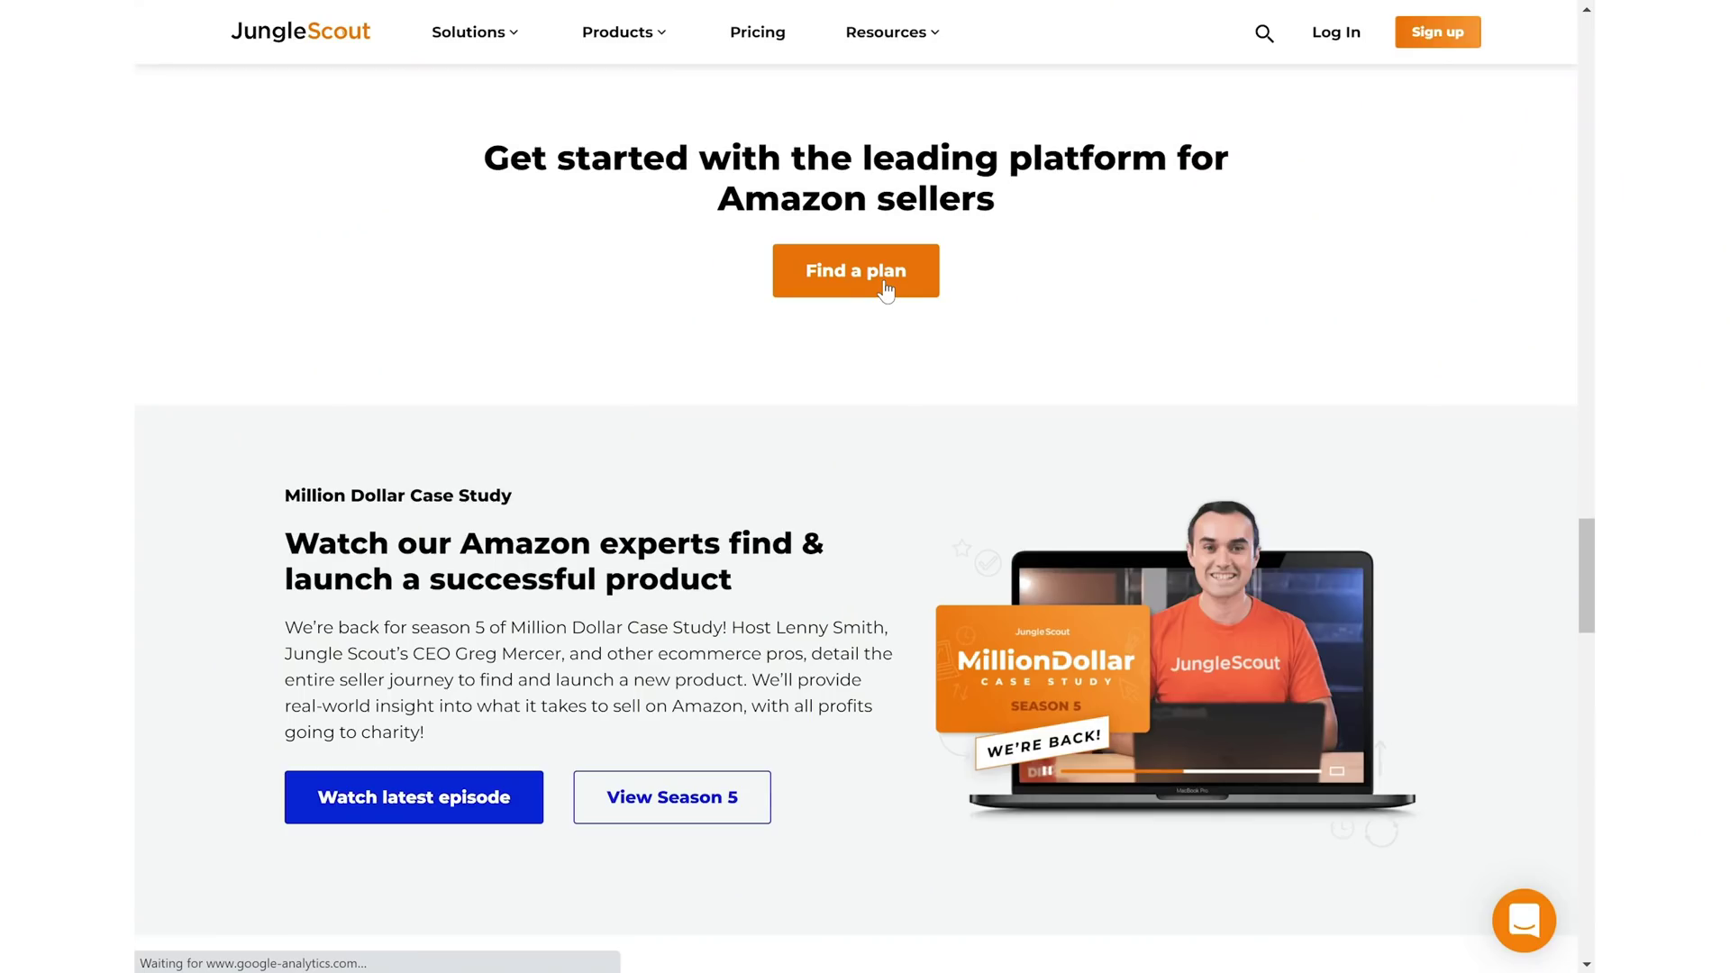
{"action": "left_click", "coordinate": [886, 290]}
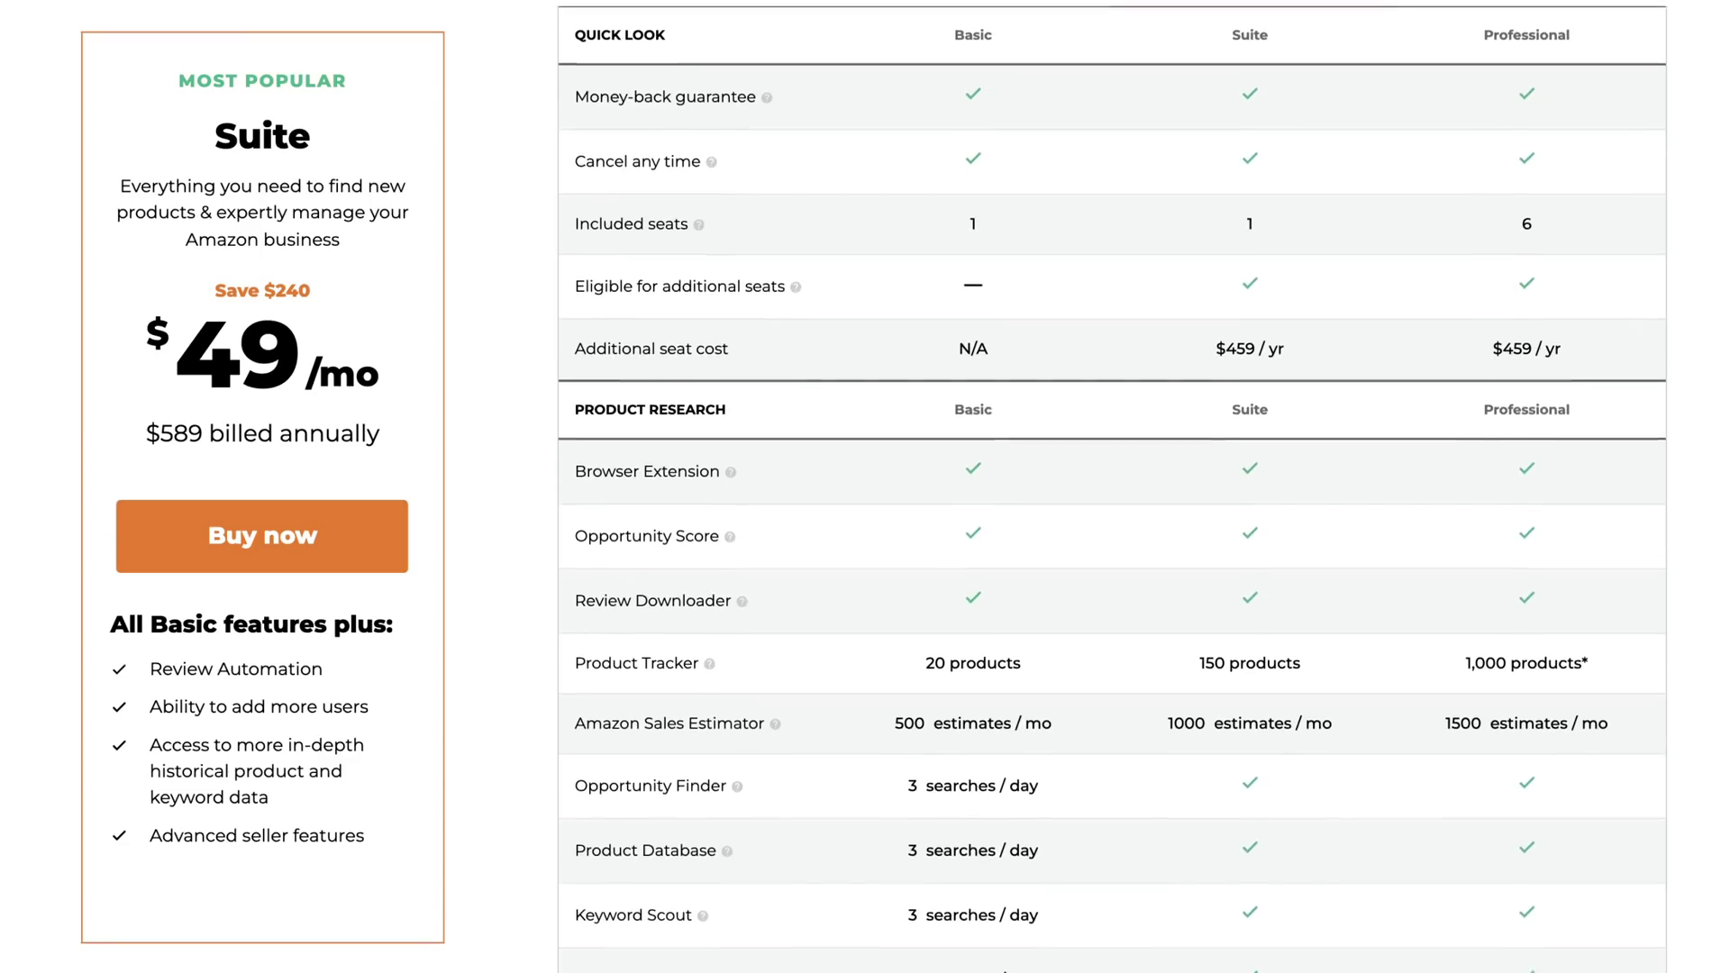
{"action": "scroll", "coordinate": [1112, 486], "scroll_direction": "down", "scroll_amount": 3}
{"action": "scroll", "coordinate": [1111, 486], "scroll_direction": "down", "scroll_amount": 2}
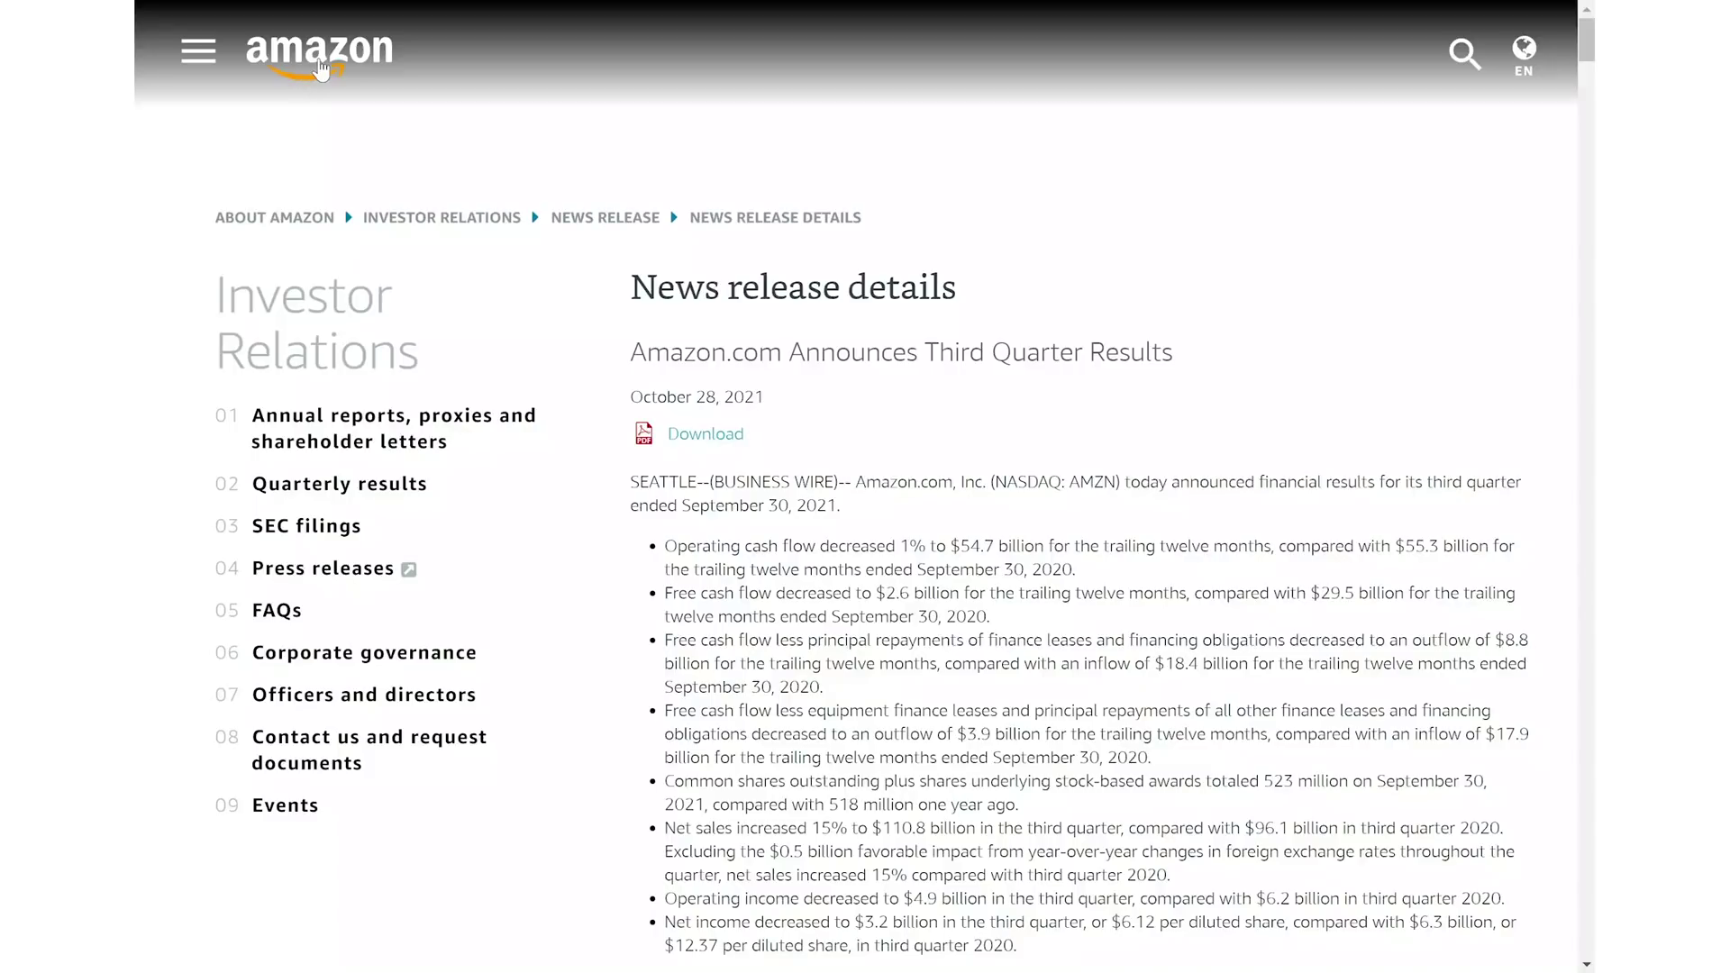
- Open Amazon's third-quarter 2021 results document and read it along with the CNBC article on those earnings
{"action": "left_click", "coordinate": [706, 435]}
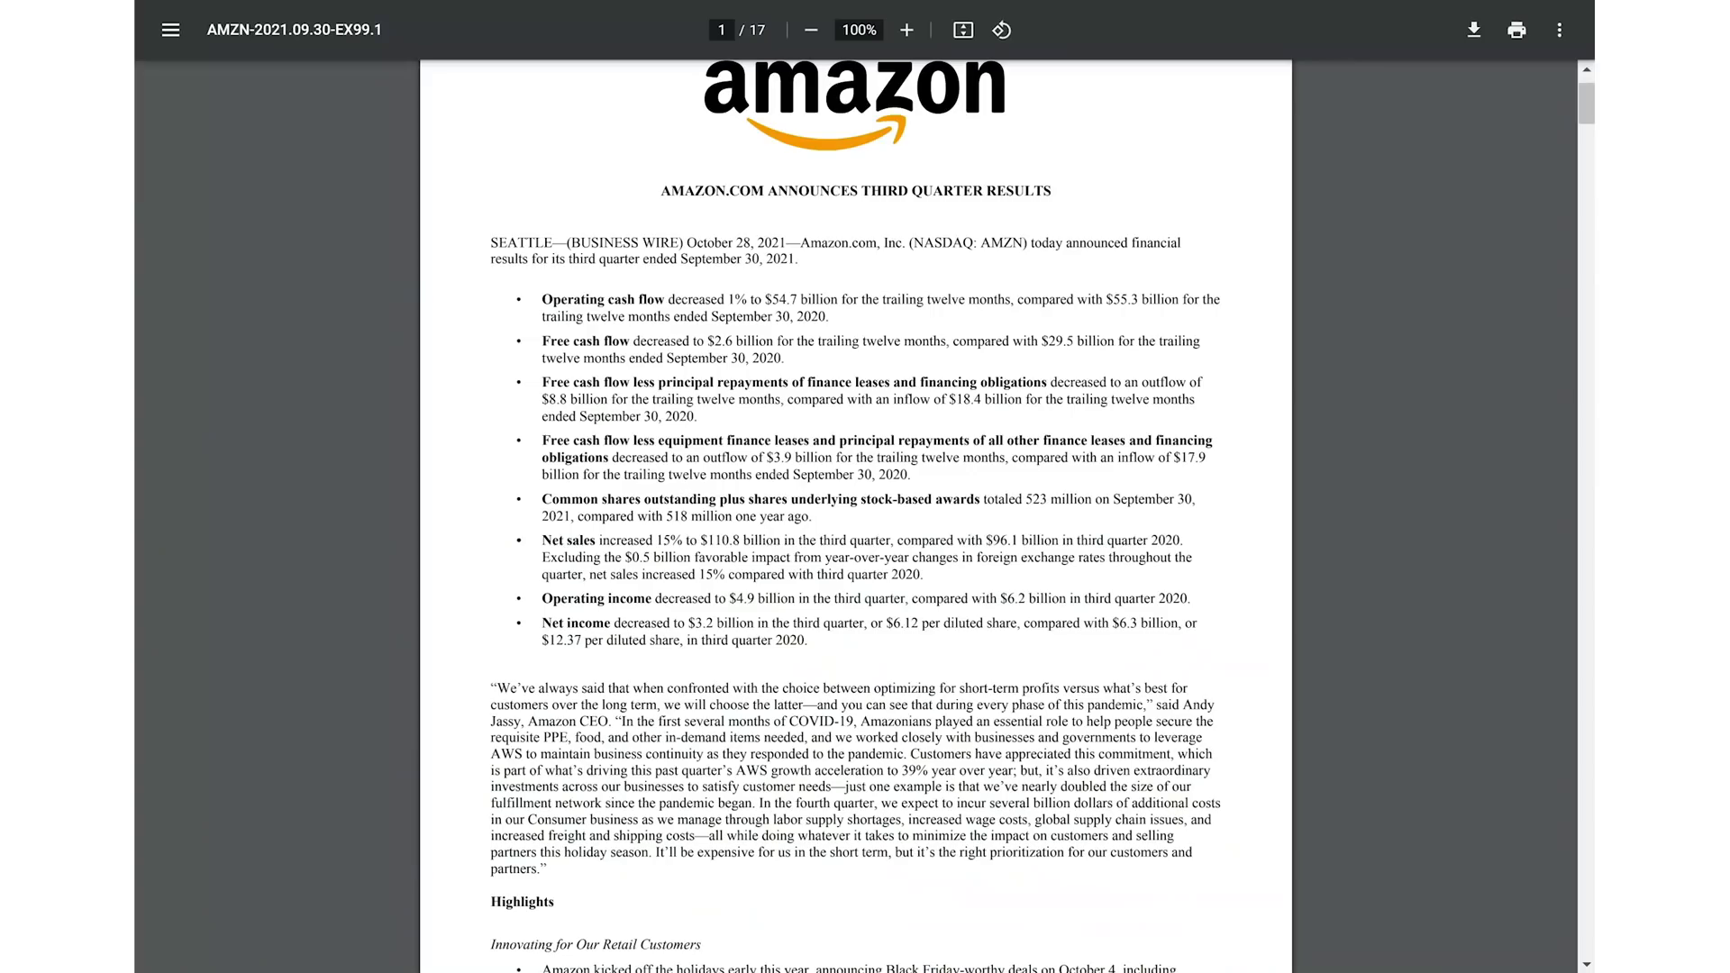
{"action": "scroll", "coordinate": [856, 541], "scroll_direction": "down", "scroll_amount": 3}
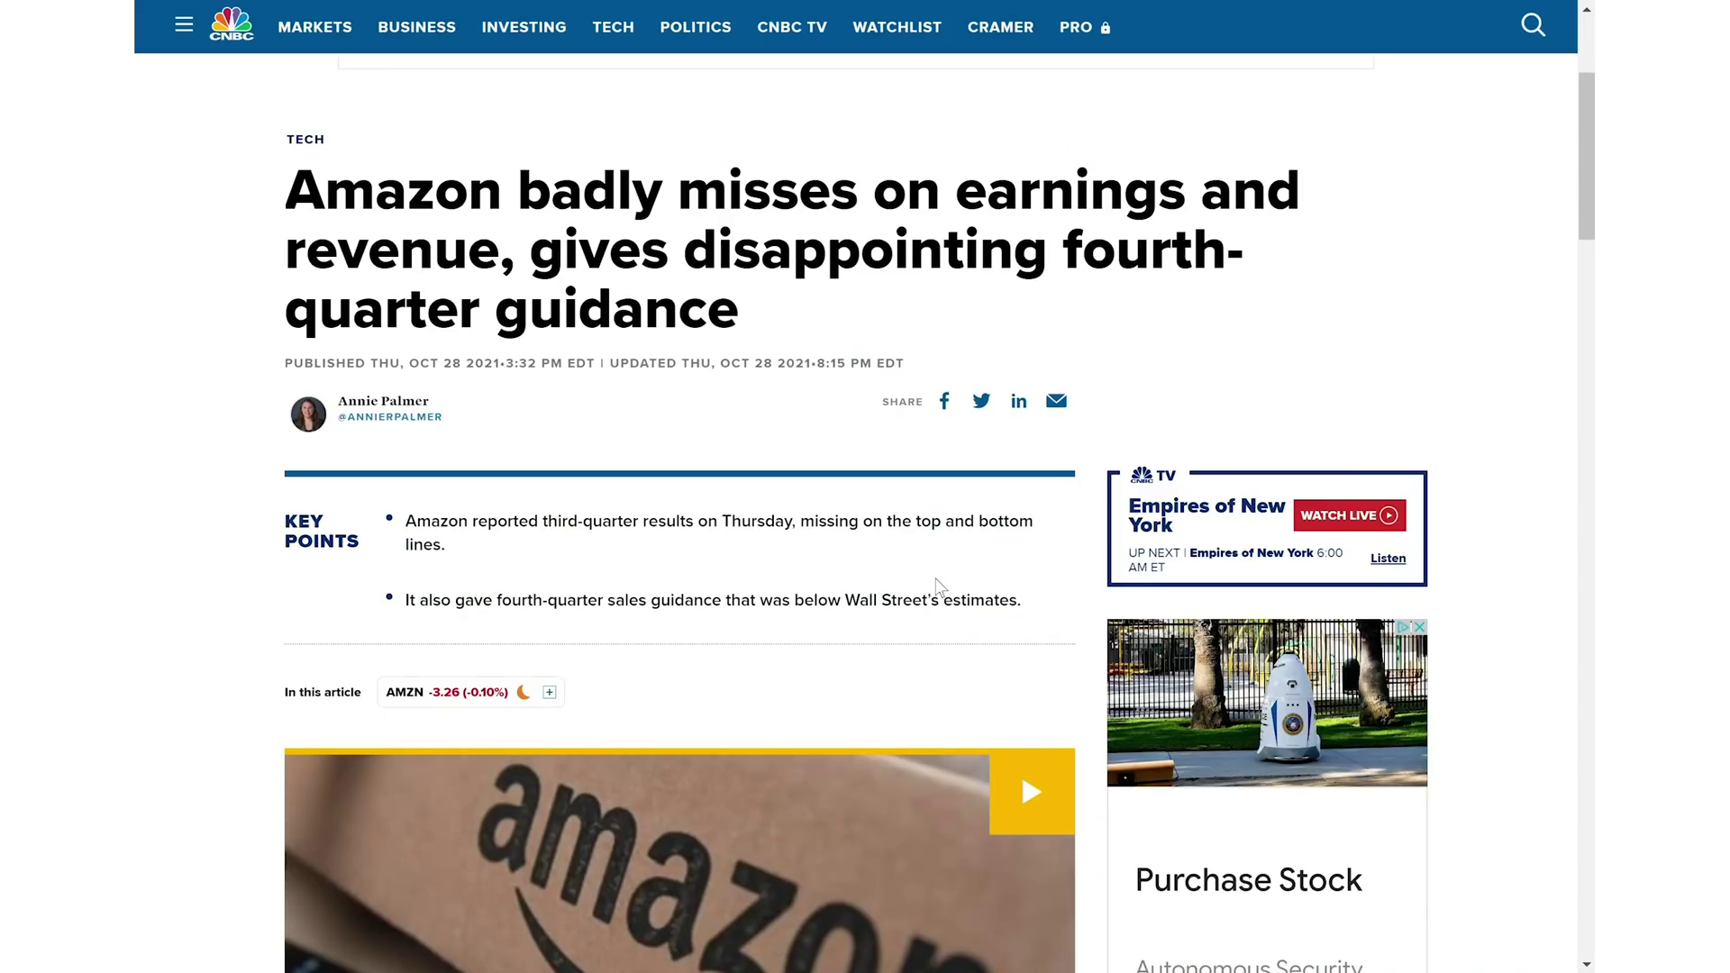
{"action": "scroll", "coordinate": [937, 586], "scroll_direction": "down", "scroll_amount": 8}
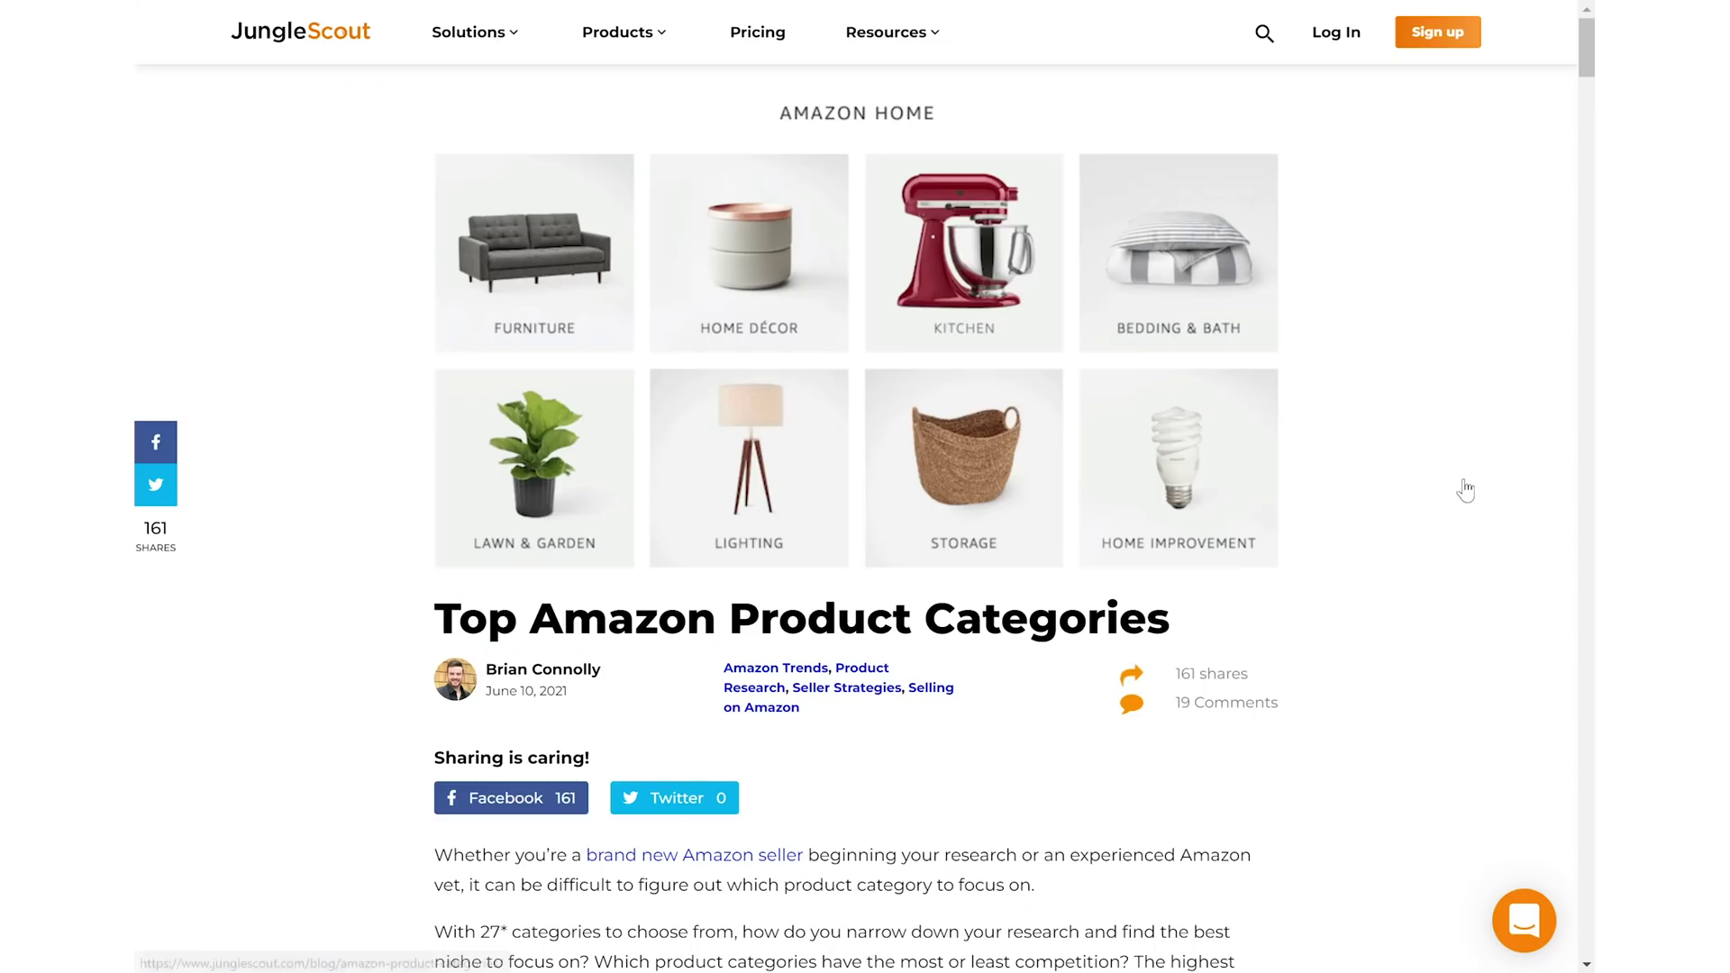
- Read the Top Amazon Product Categories article from the list of sellable categories to the average profit margin ranking
{"action": "scroll", "coordinate": [1466, 490], "scroll_direction": "down", "scroll_amount": 12}
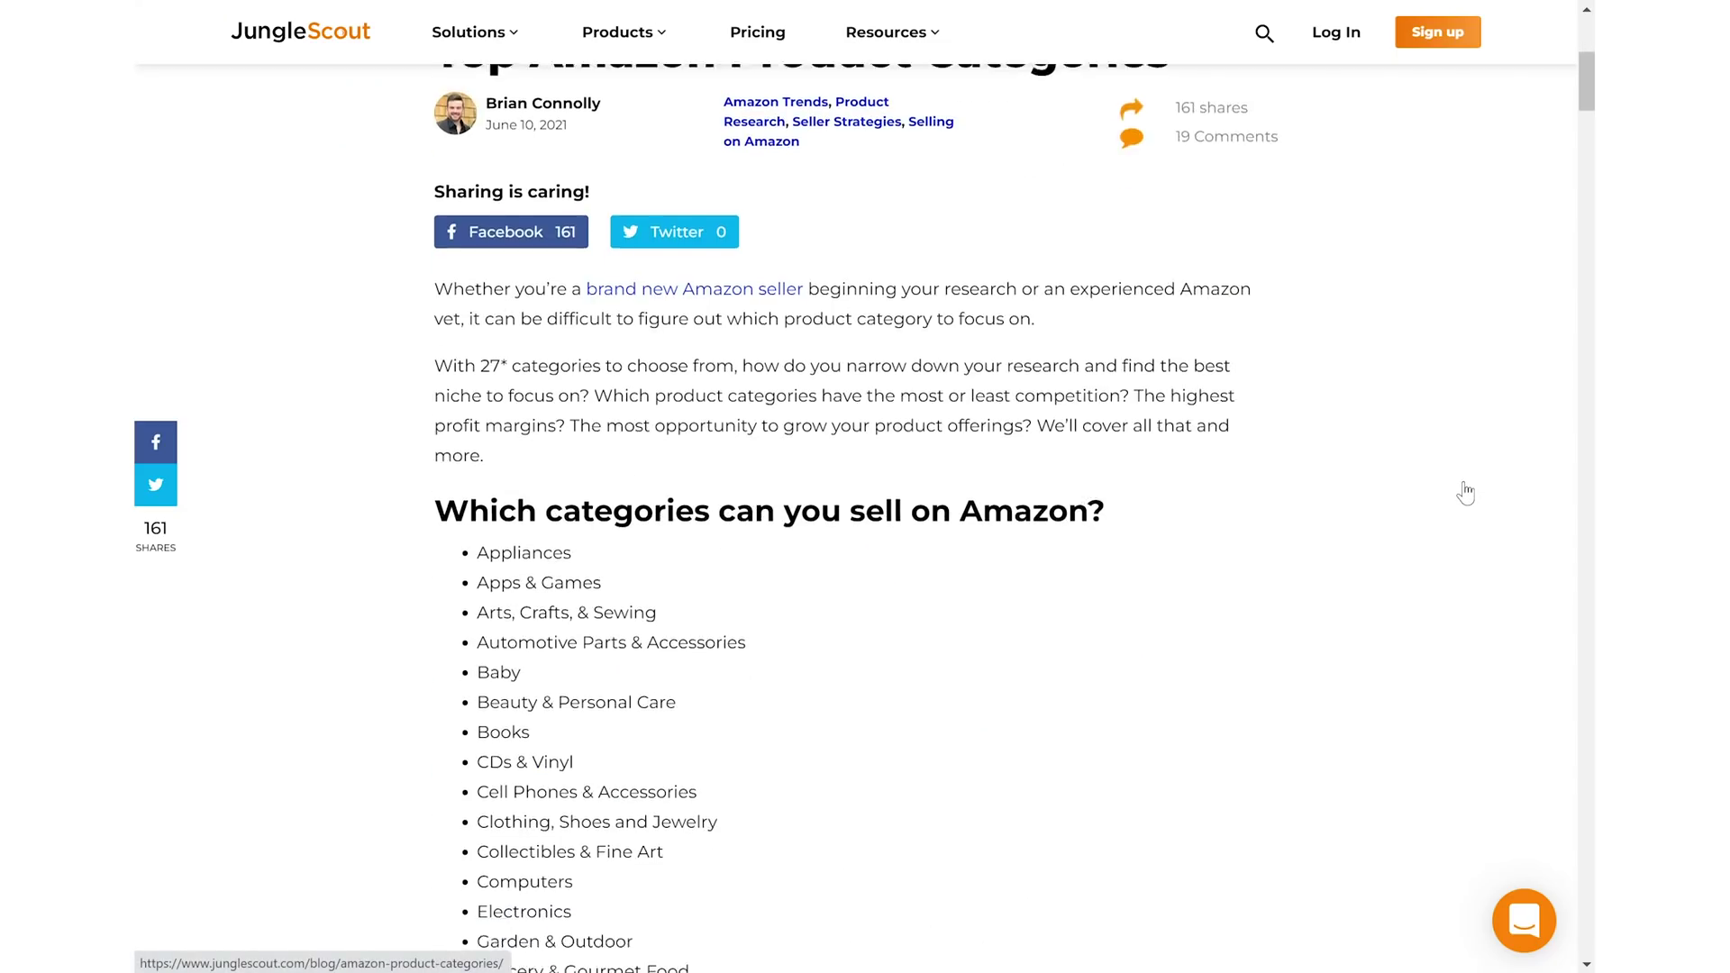
{"action": "scroll", "coordinate": [1468, 490], "scroll_direction": "down", "scroll_amount": 9}
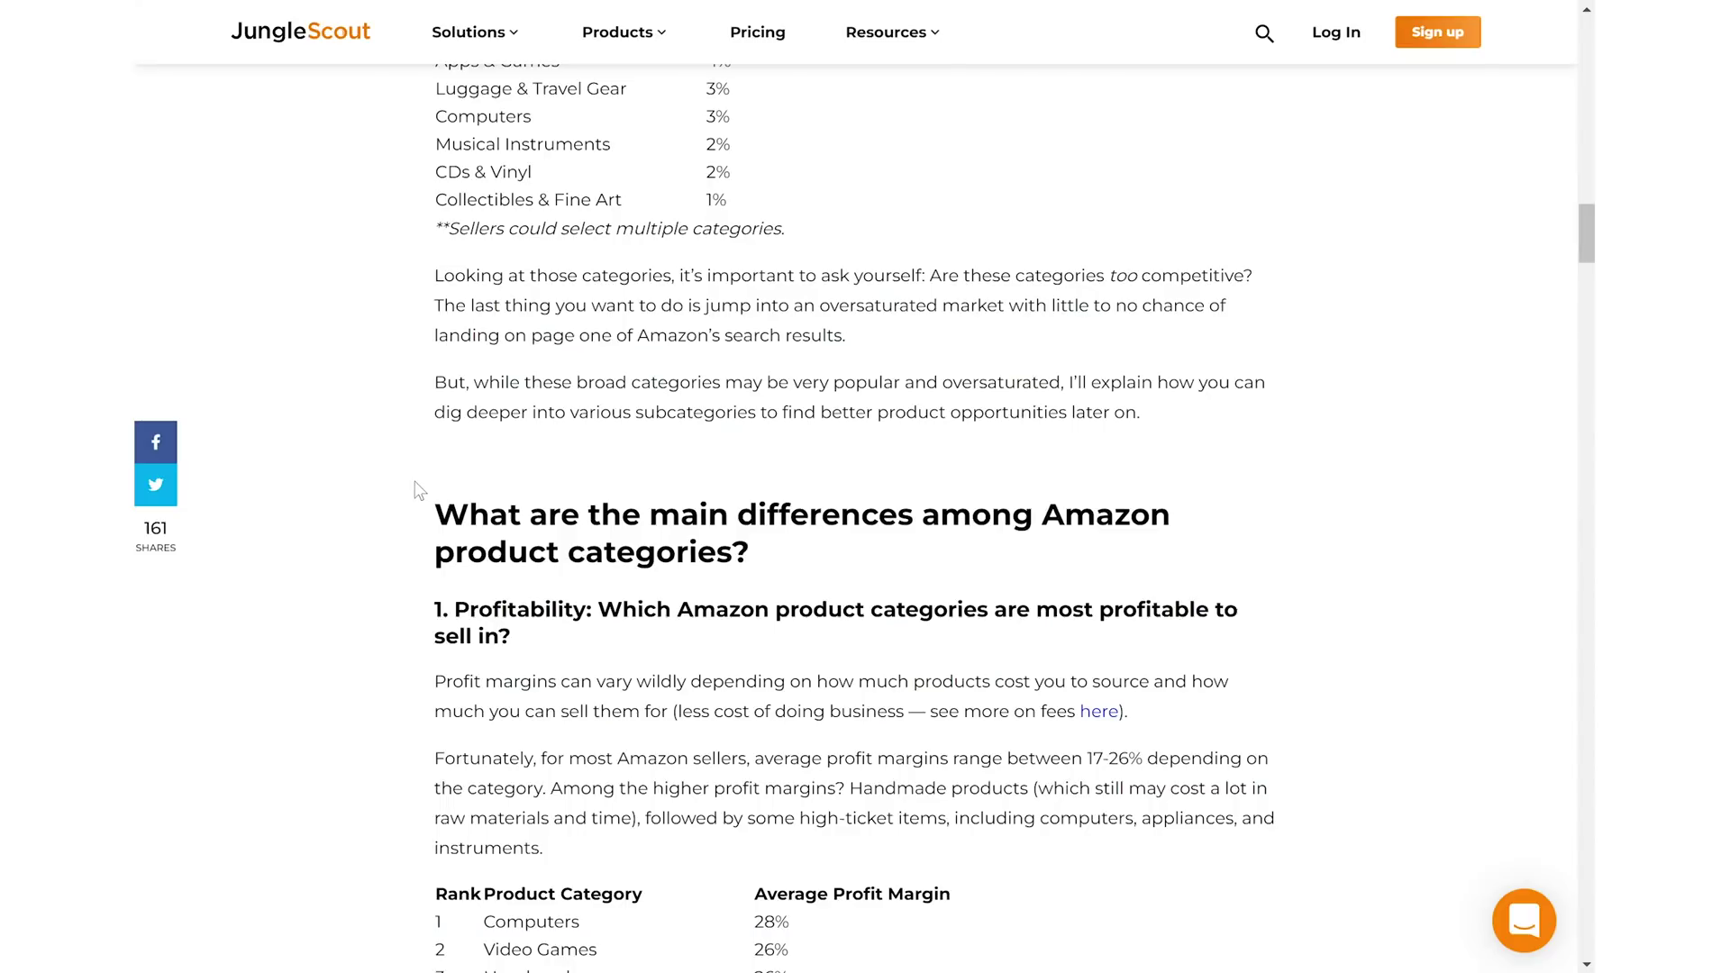
{"action": "scroll", "coordinate": [419, 486], "scroll_direction": "down", "scroll_amount": 3}
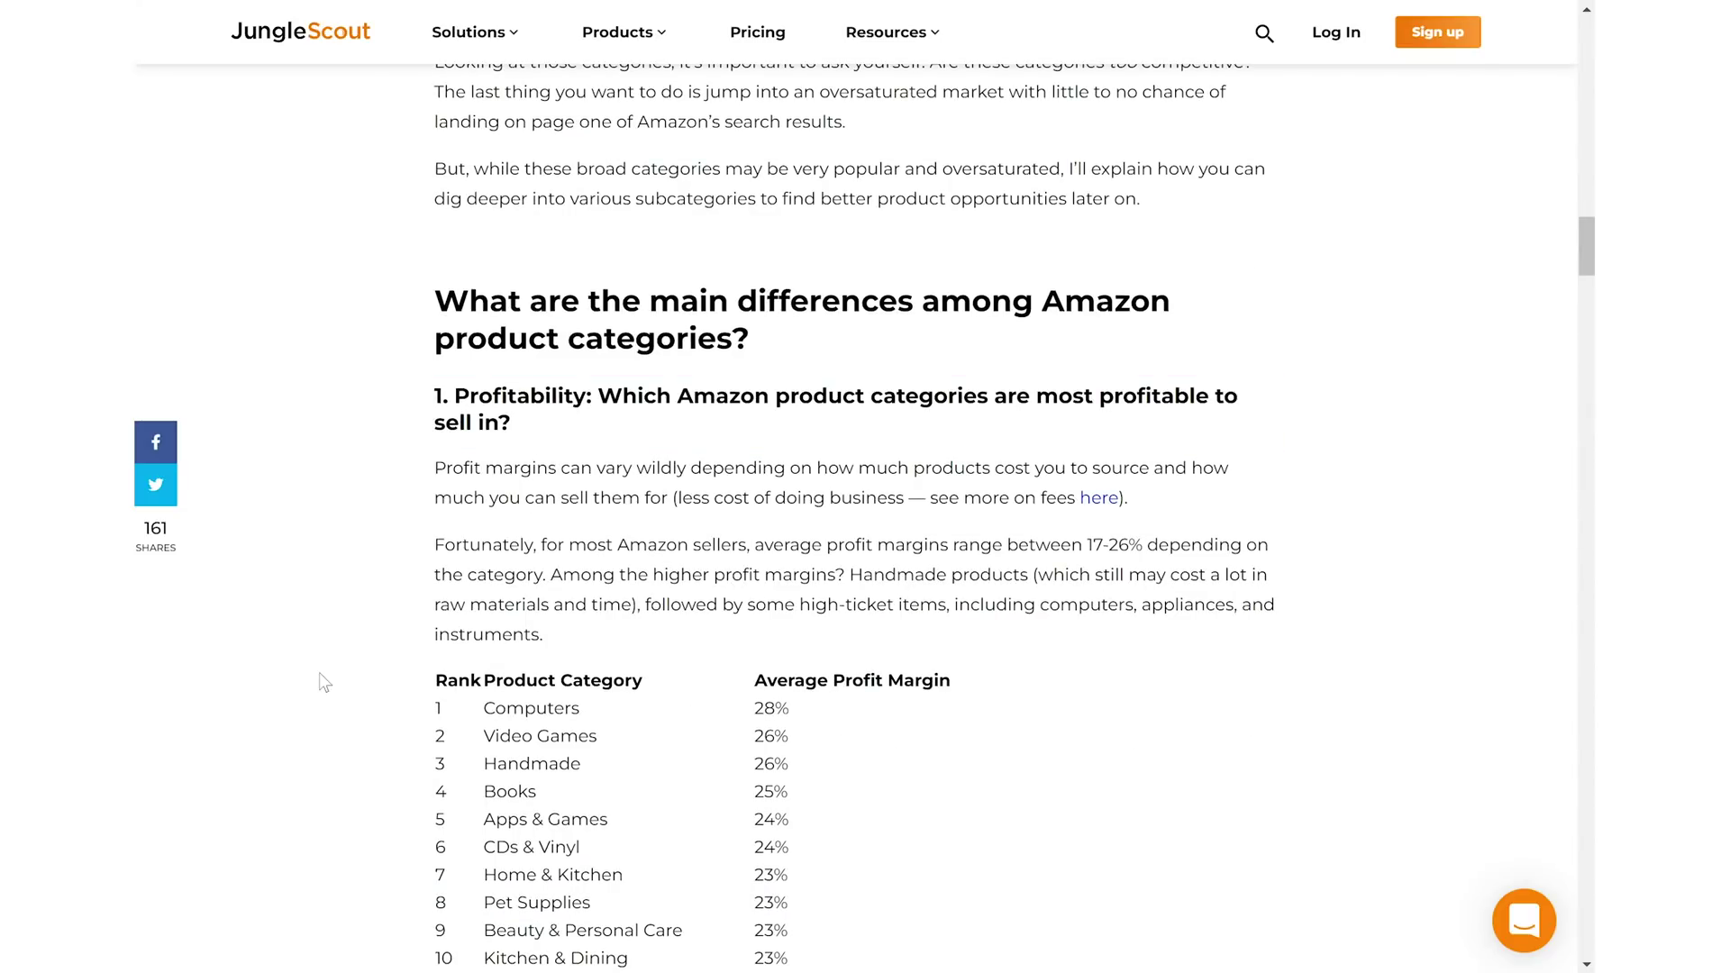
{"action": "scroll", "coordinate": [343, 516], "scroll_direction": "down", "scroll_amount": 3}
{"action": "scroll", "coordinate": [343, 516], "scroll_direction": "down", "scroll_amount": 1}
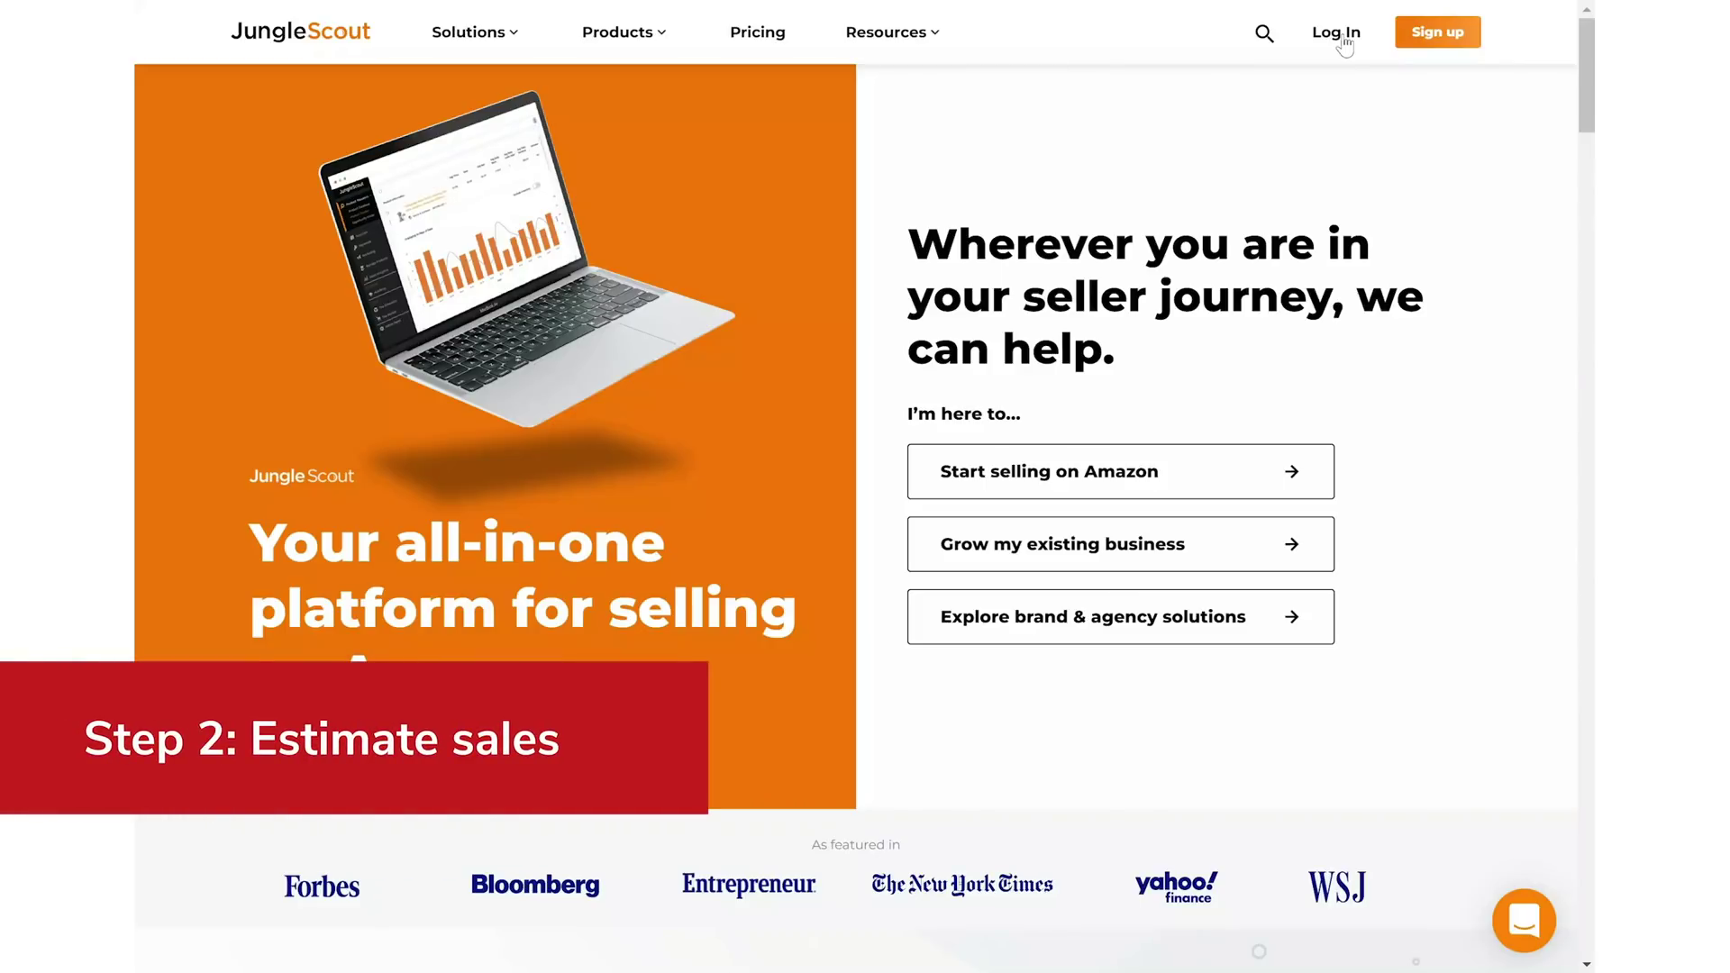
- Log in to Jungle Scout and open the Sales Estimator
{"action": "left_click", "coordinate": [1344, 45]}
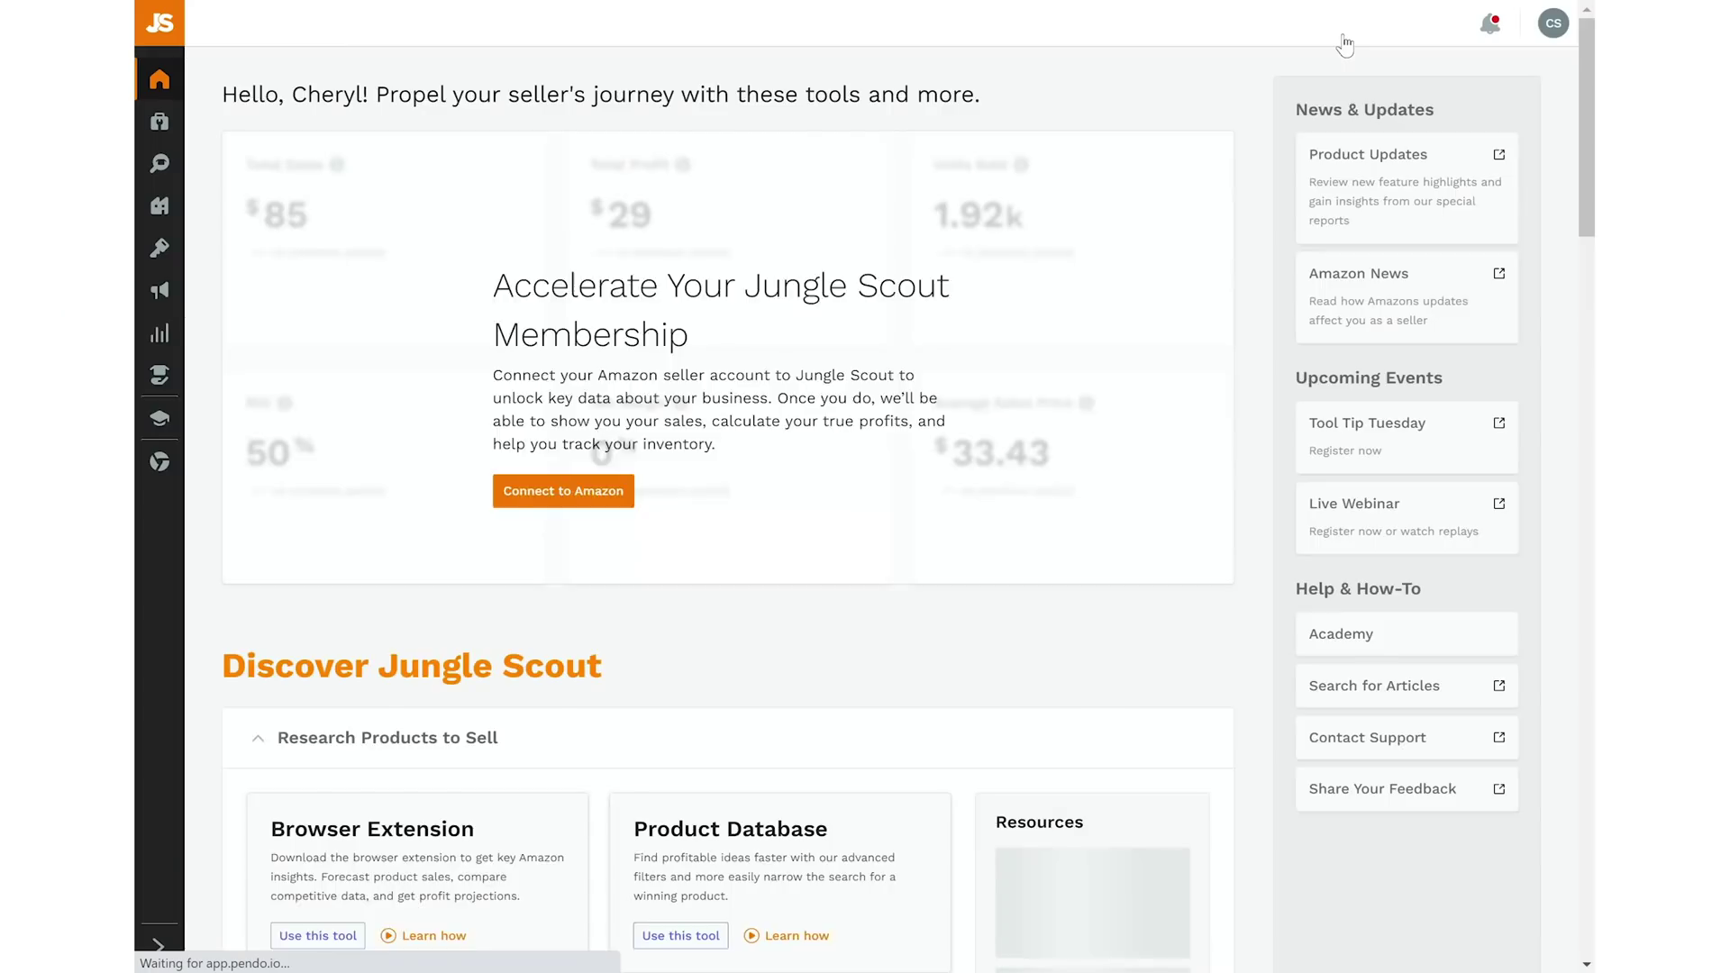
{"action": "mouse_move", "coordinate": [159, 90]}
{"action": "left_click", "coordinate": [159, 121]}
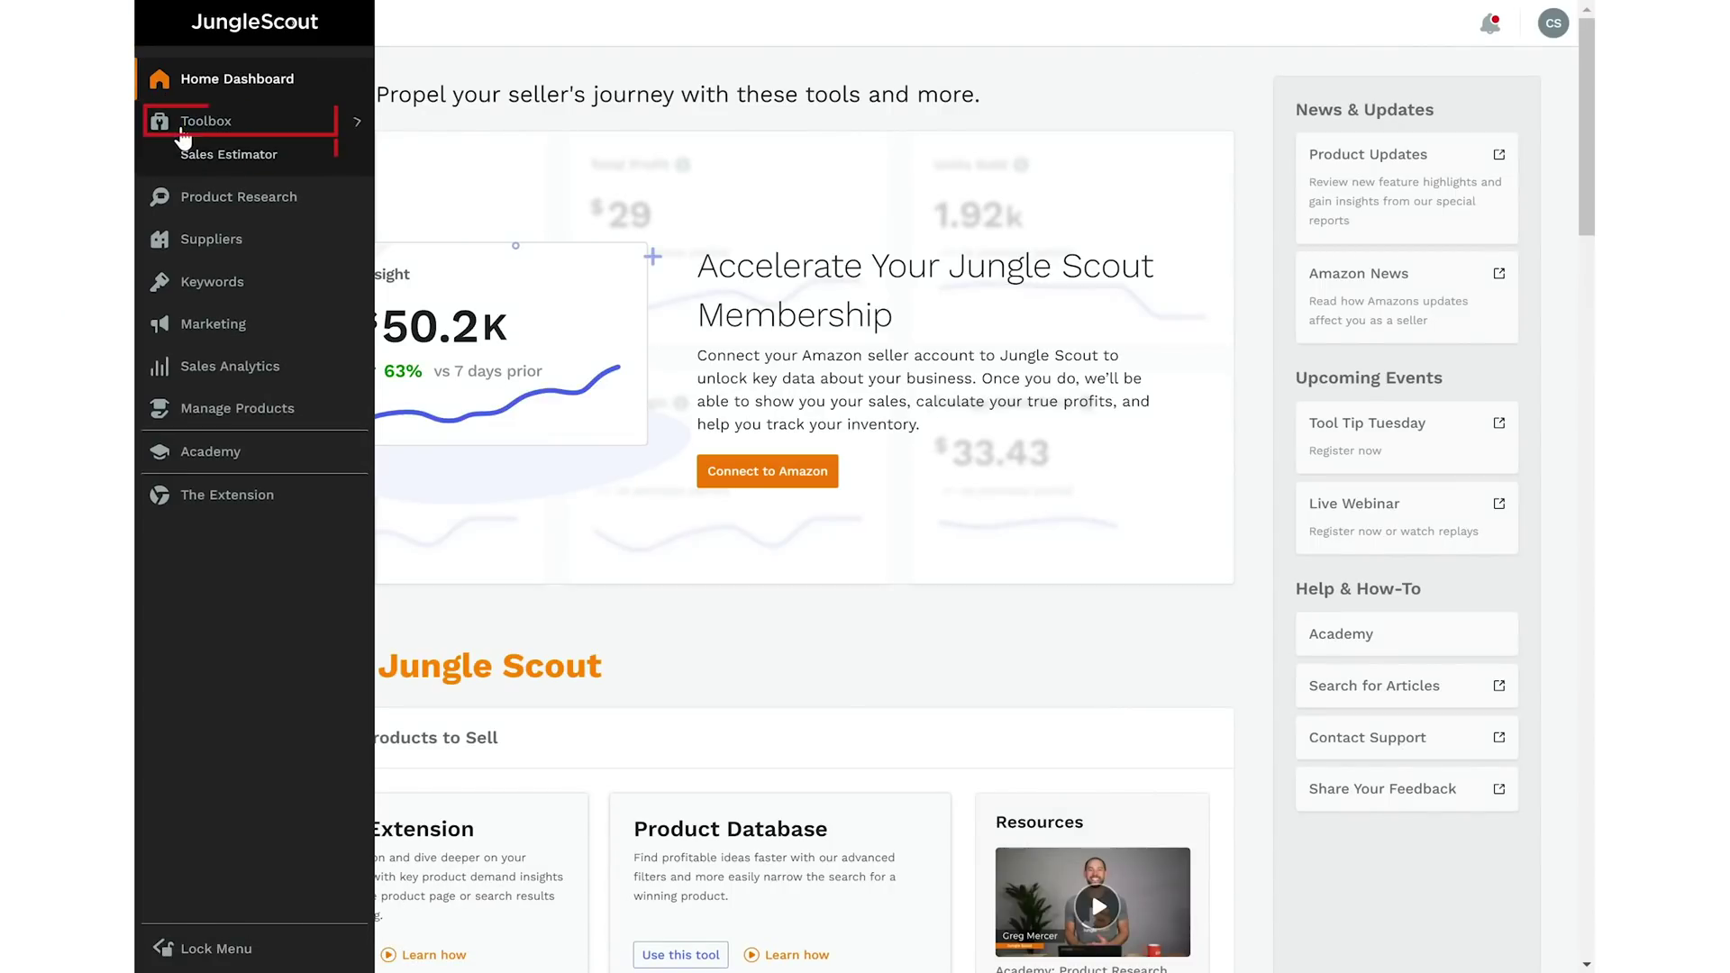
{"action": "left_click", "coordinate": [243, 162]}
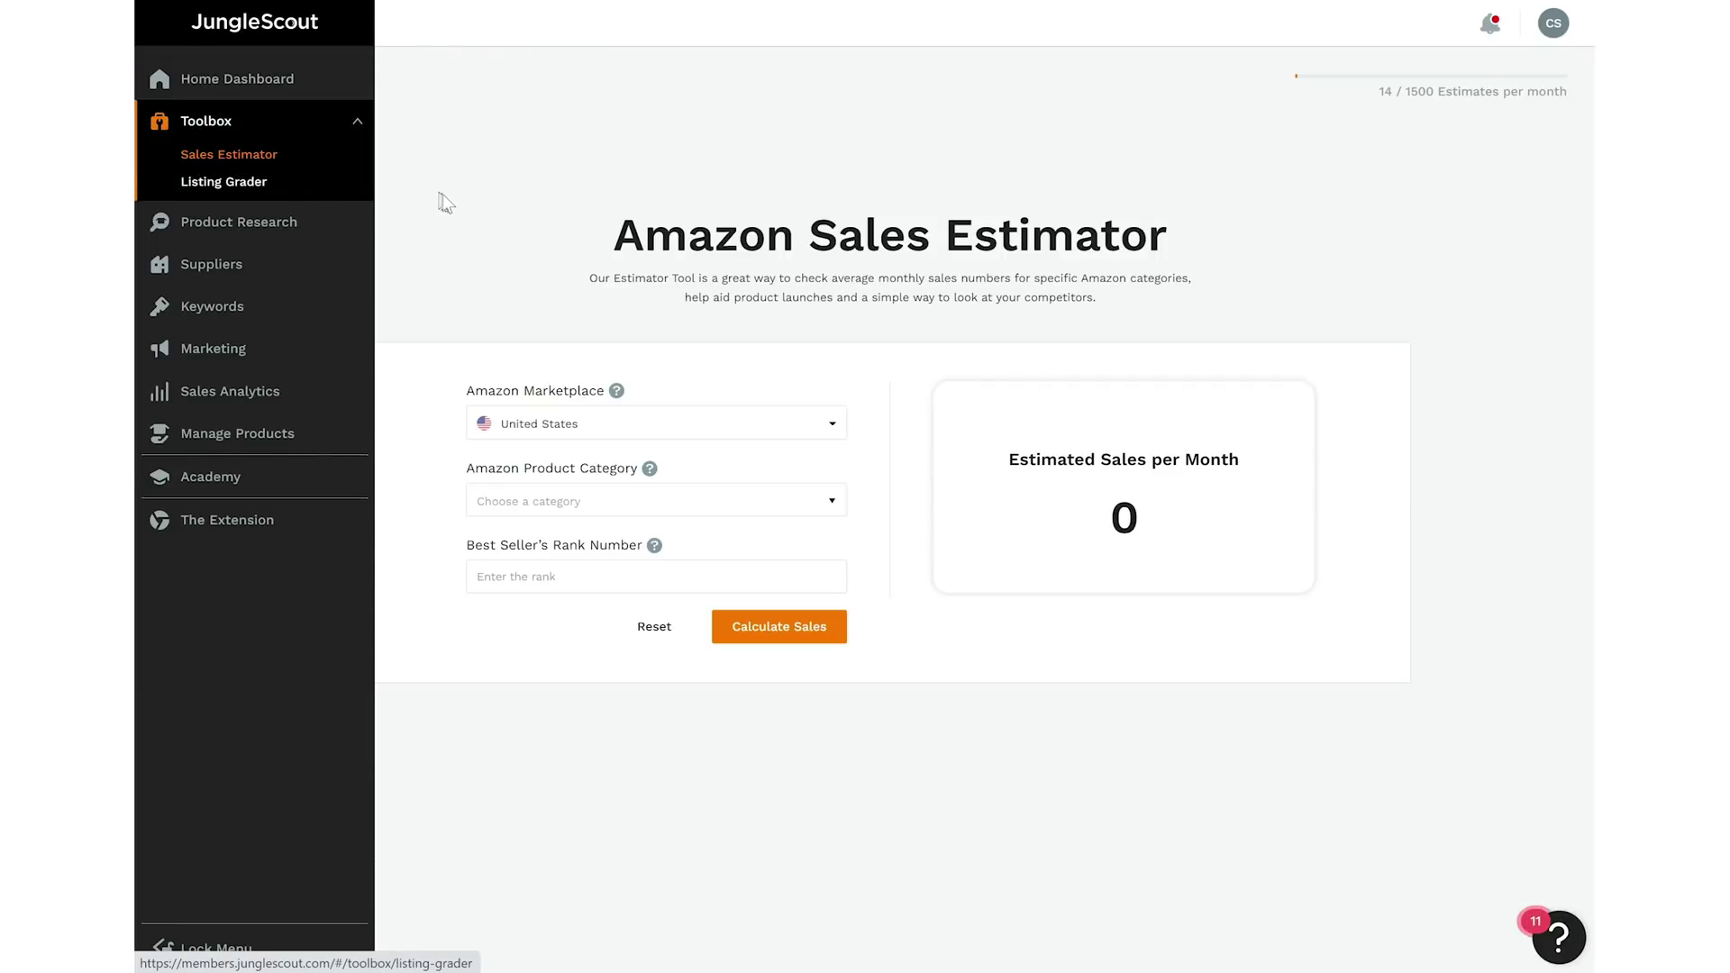
- Estimate monthly United States sales for the Pet Supplies category at best seller's rank 1000
{"action": "left_click", "coordinate": [691, 503]}
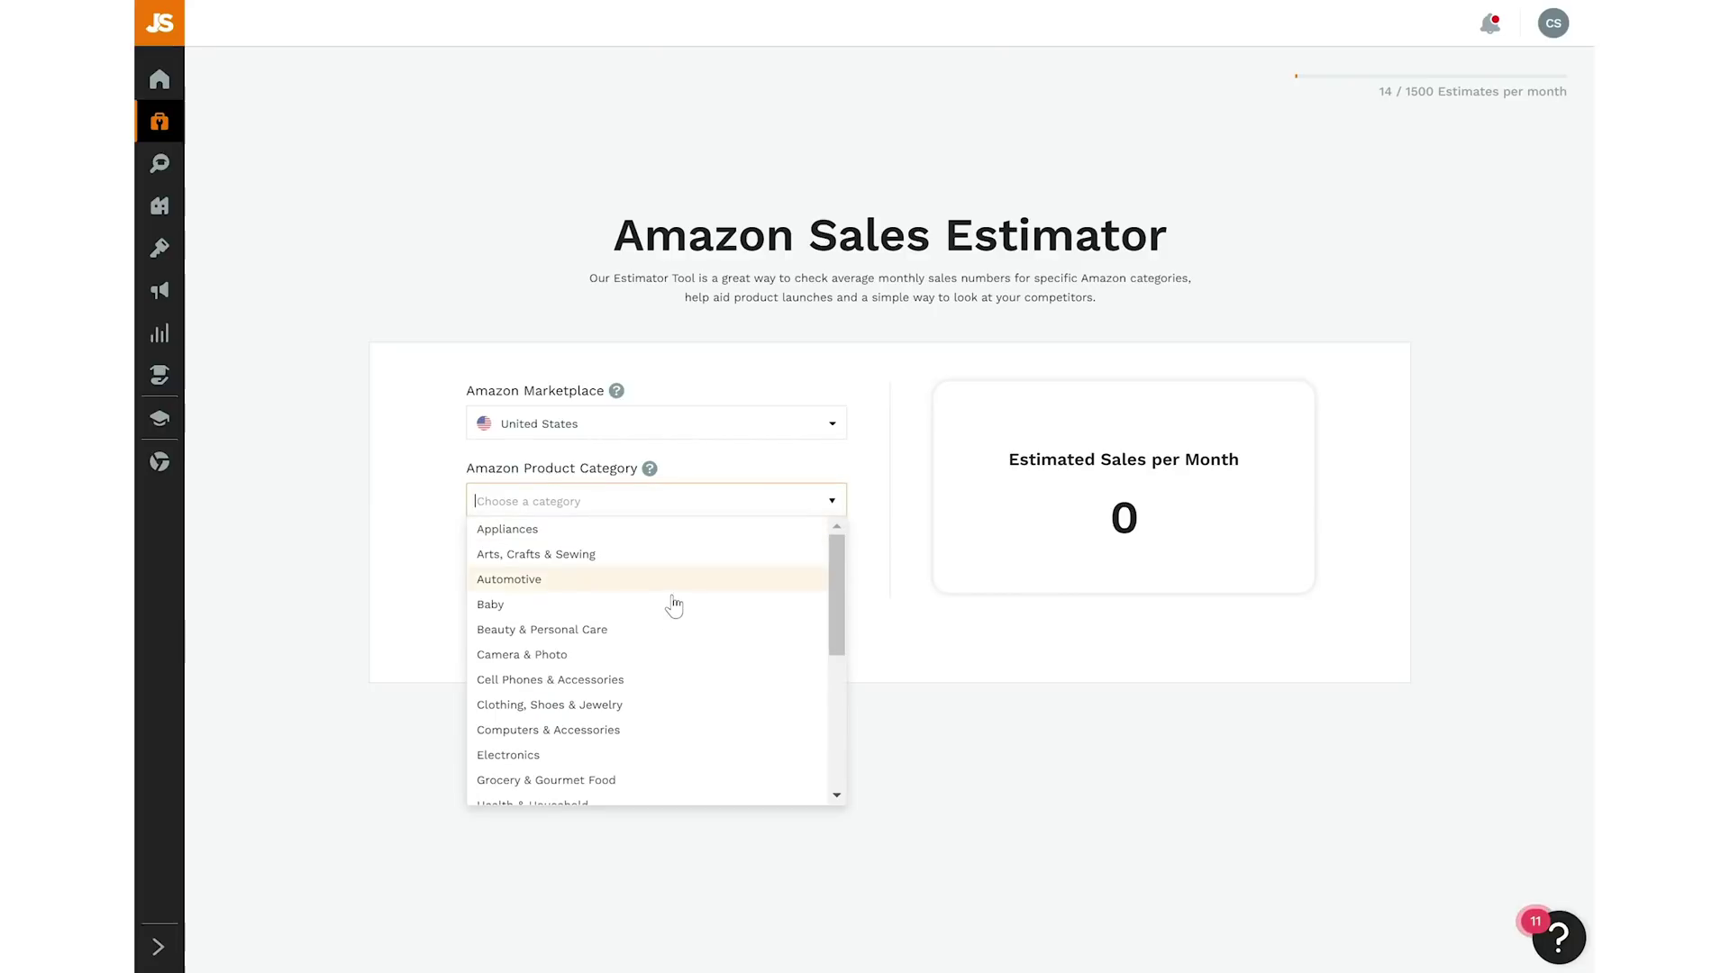
{"action": "scroll", "coordinate": [676, 606], "scroll_direction": "down", "scroll_amount": 3}
{"action": "left_click", "coordinate": [664, 770]}
{"action": "left_click", "coordinate": [559, 576]}
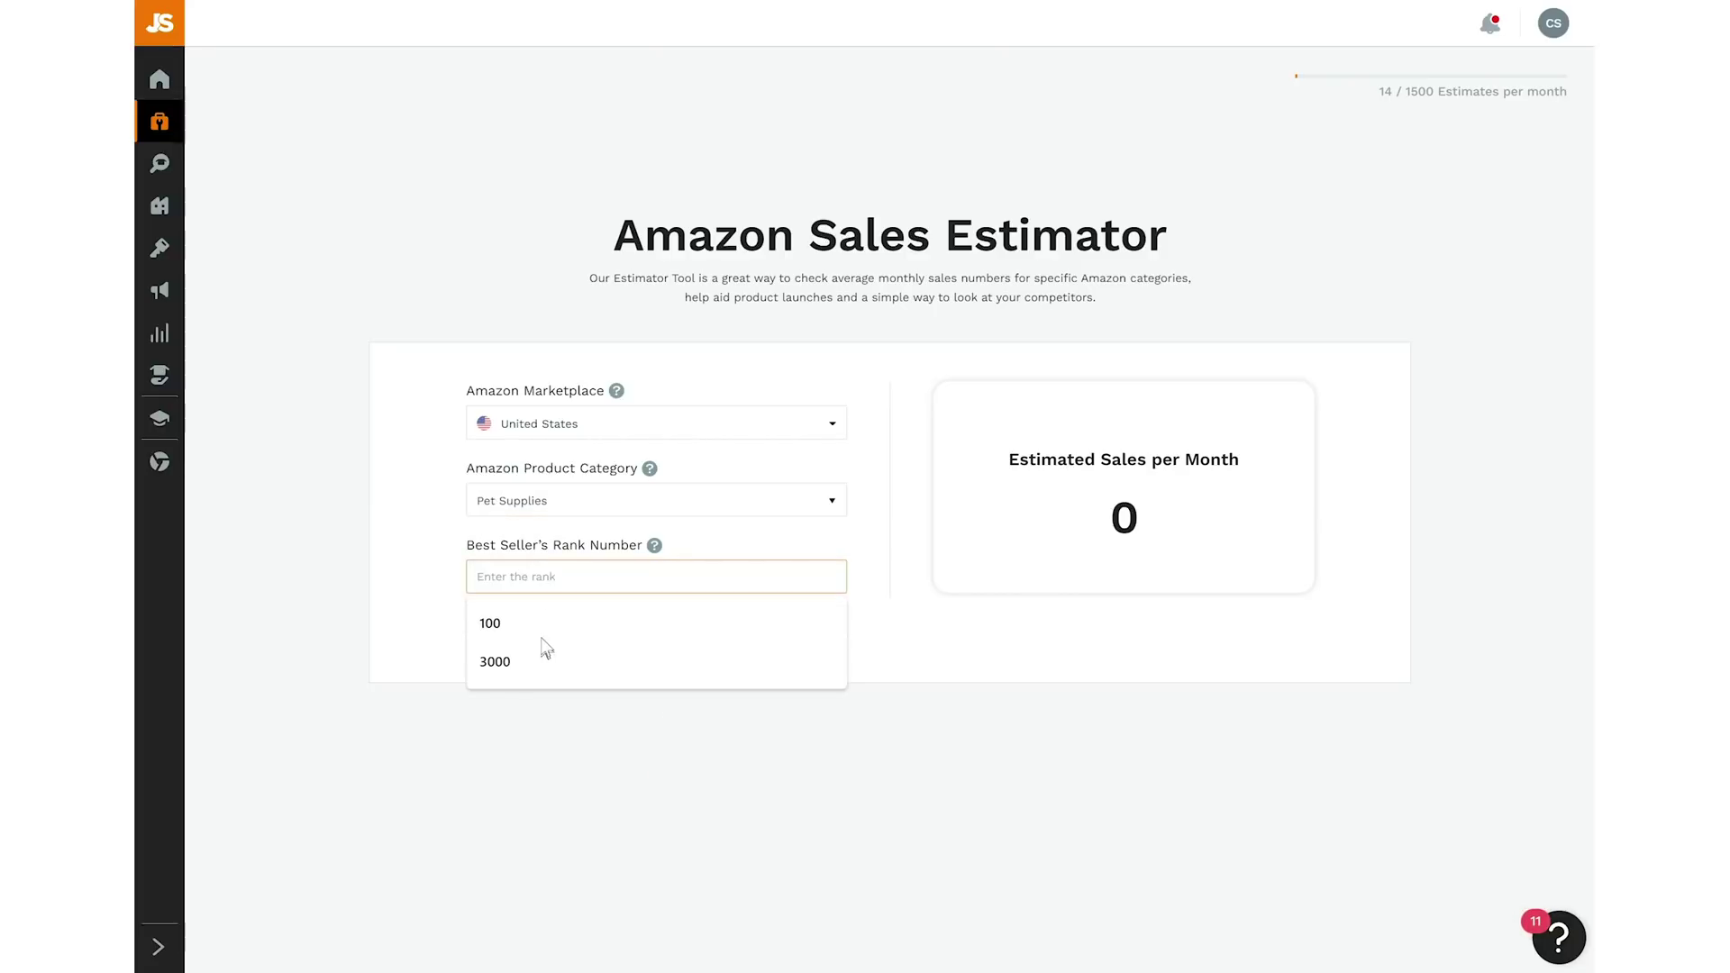
{"action": "type", "text": "1000"}
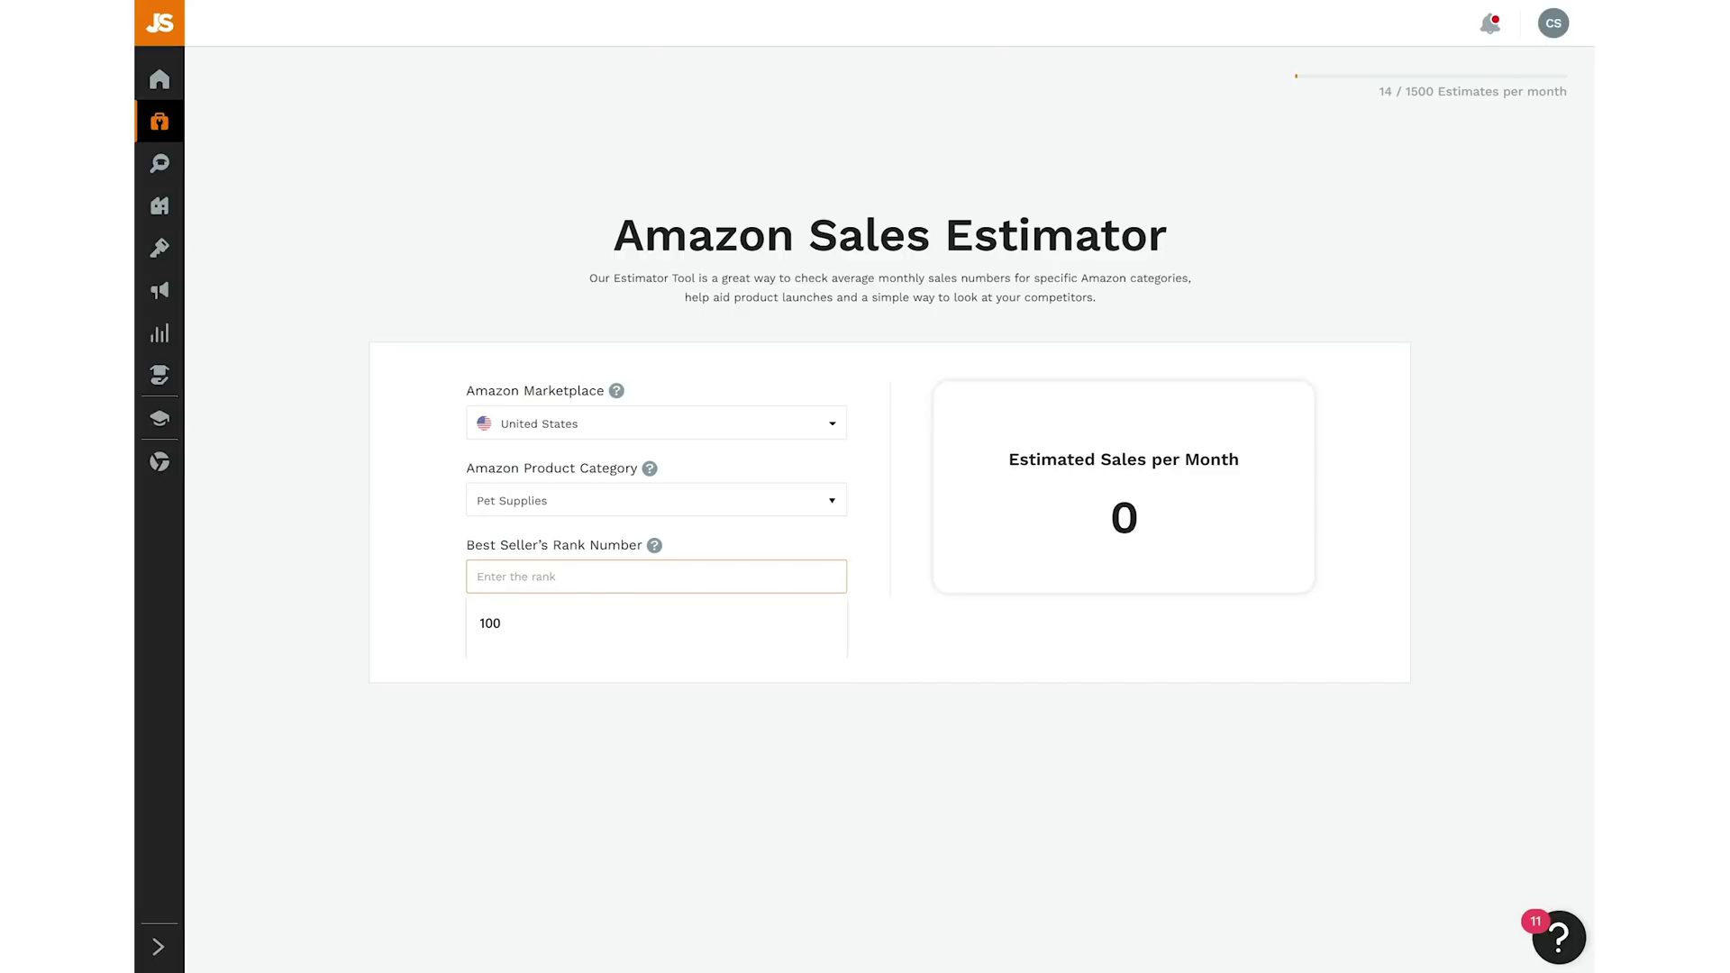
{"action": "left_click", "coordinate": [808, 638]}
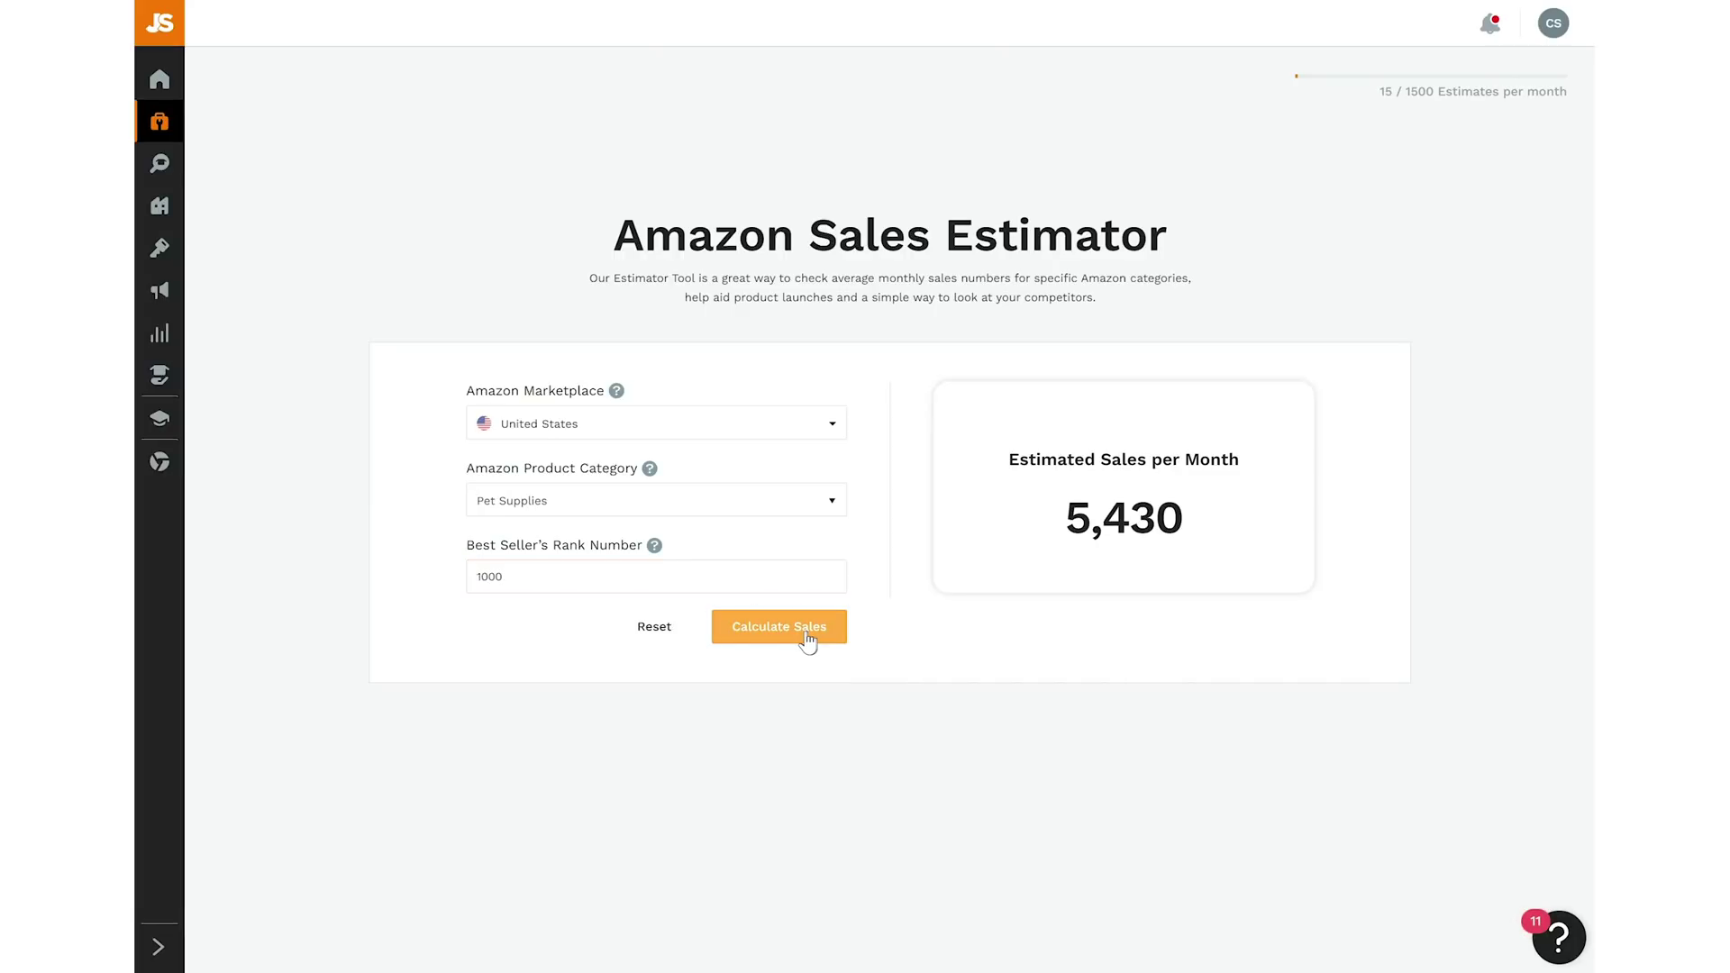
- Estimate monthly sales for the Beauty & Personal Care category at best seller's rank 3000
{"action": "left_click", "coordinate": [646, 514]}
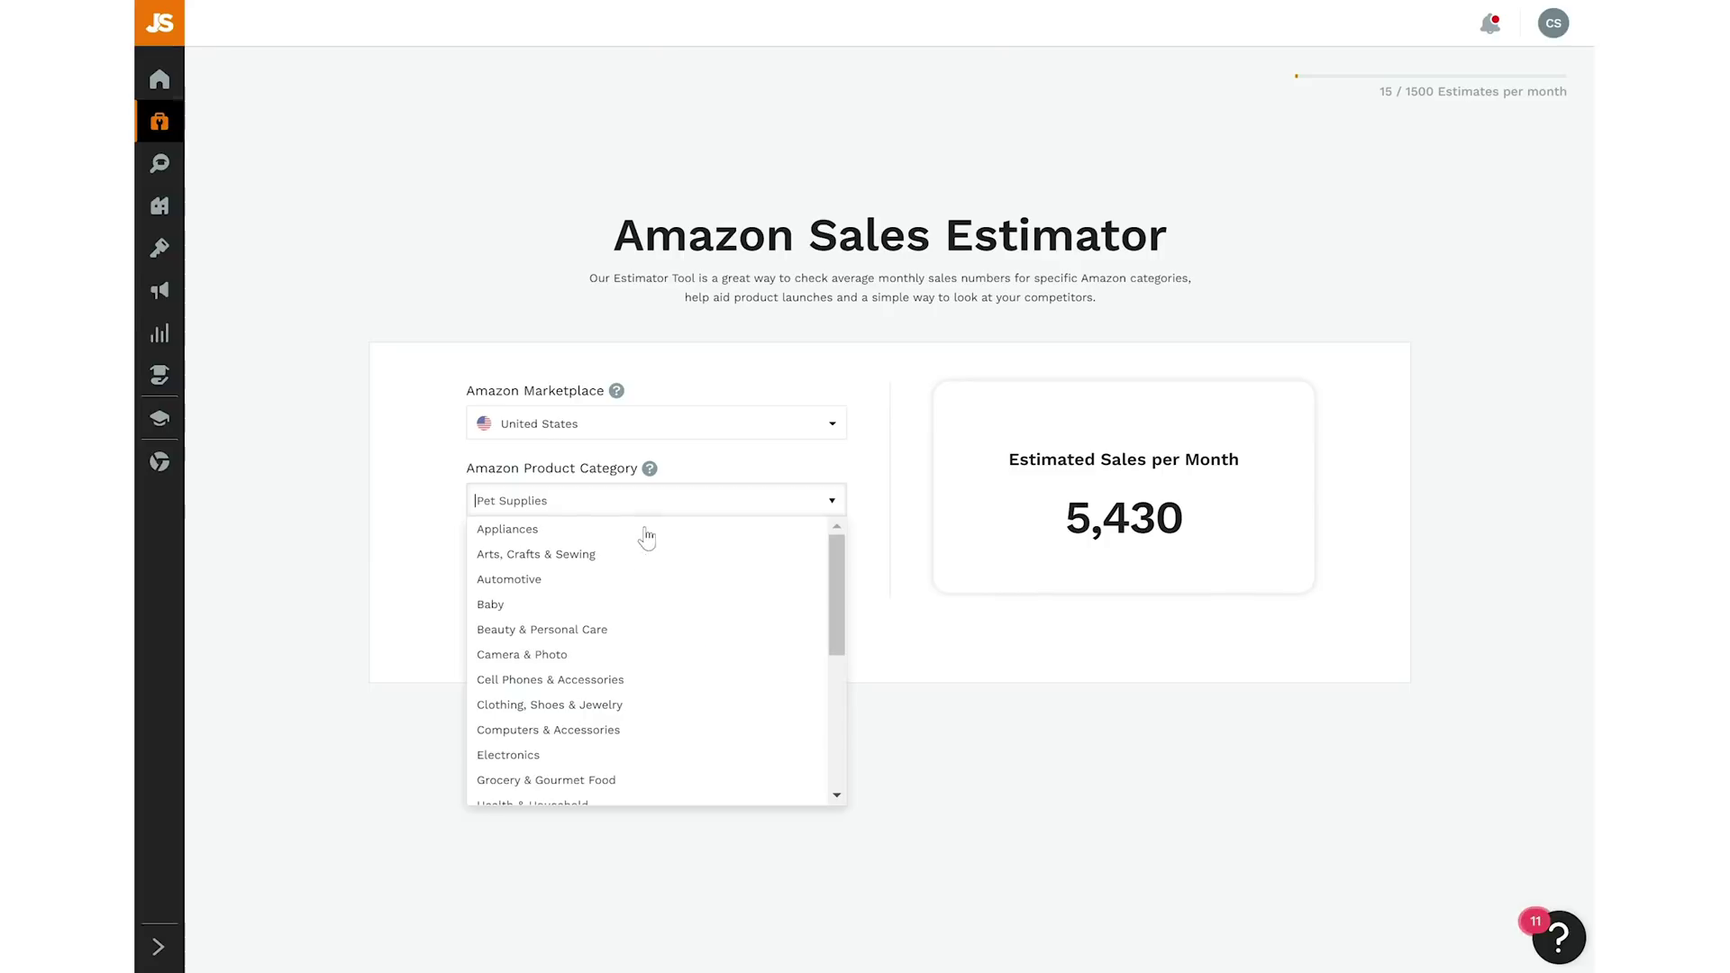
{"action": "left_click", "coordinate": [636, 630]}
{"action": "left_click", "coordinate": [478, 581]}
{"action": "key", "text": "ctrl+a"}
{"action": "type", "text": "3000"}
{"action": "left_click", "coordinate": [752, 636]}
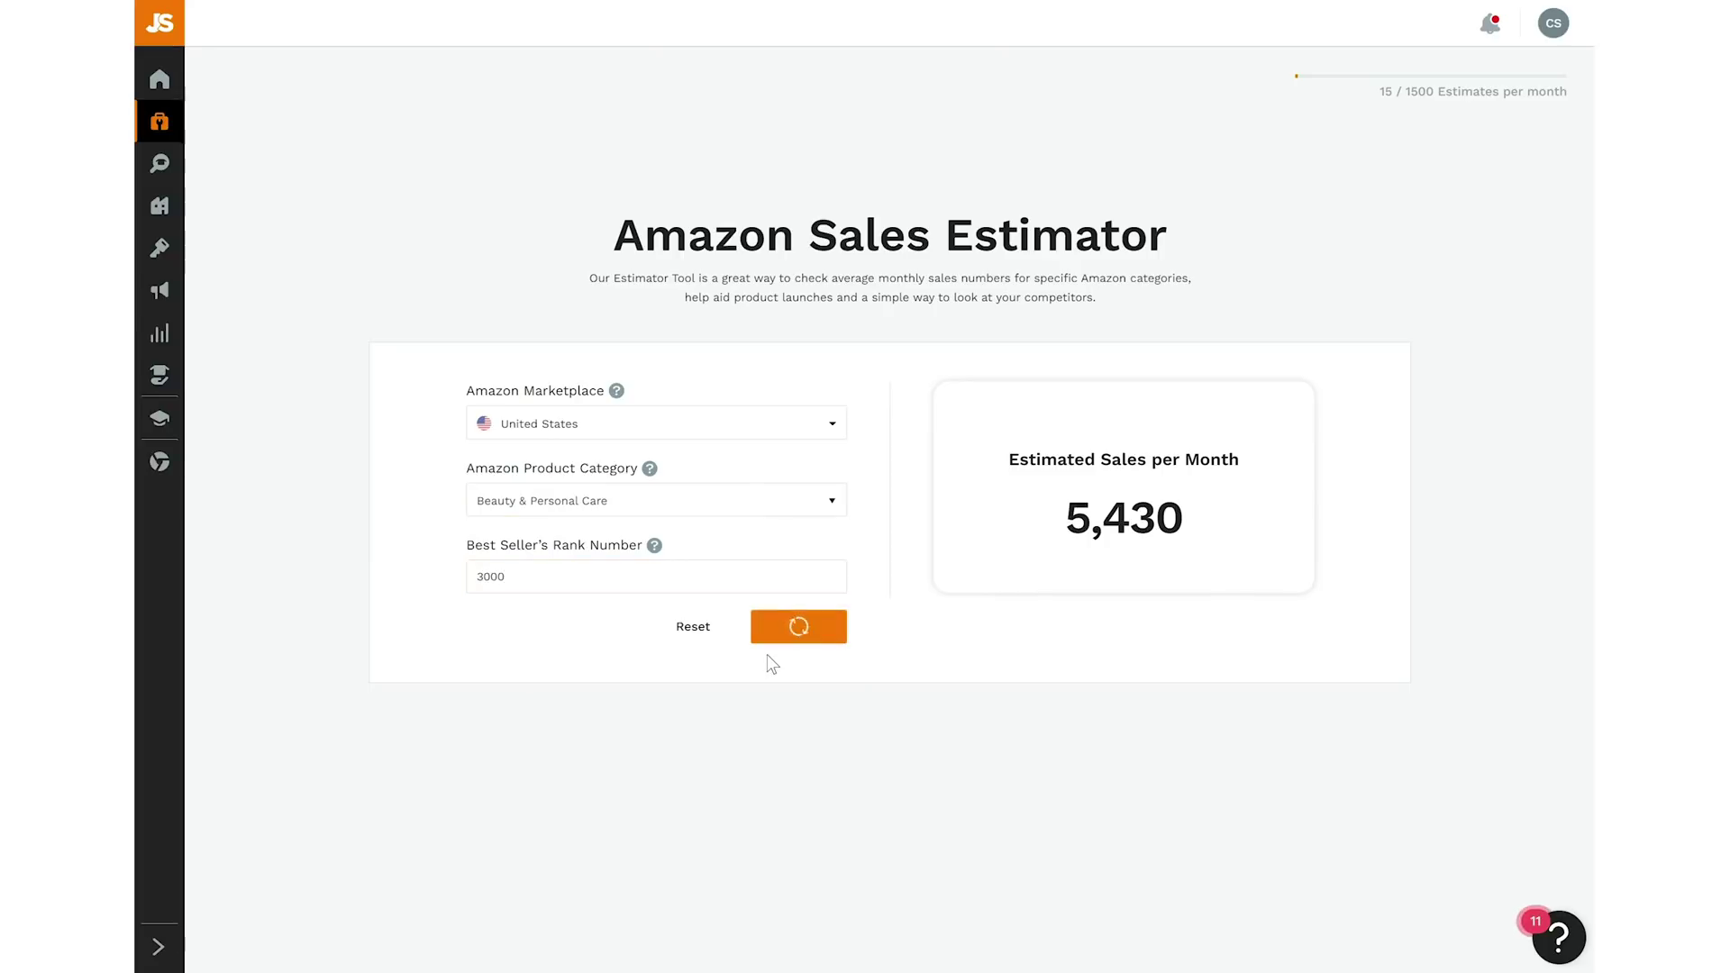
- Estimate monthly sales for the Home & Kitchen category at best seller's rank 2000
{"action": "left_click", "coordinate": [636, 503]}
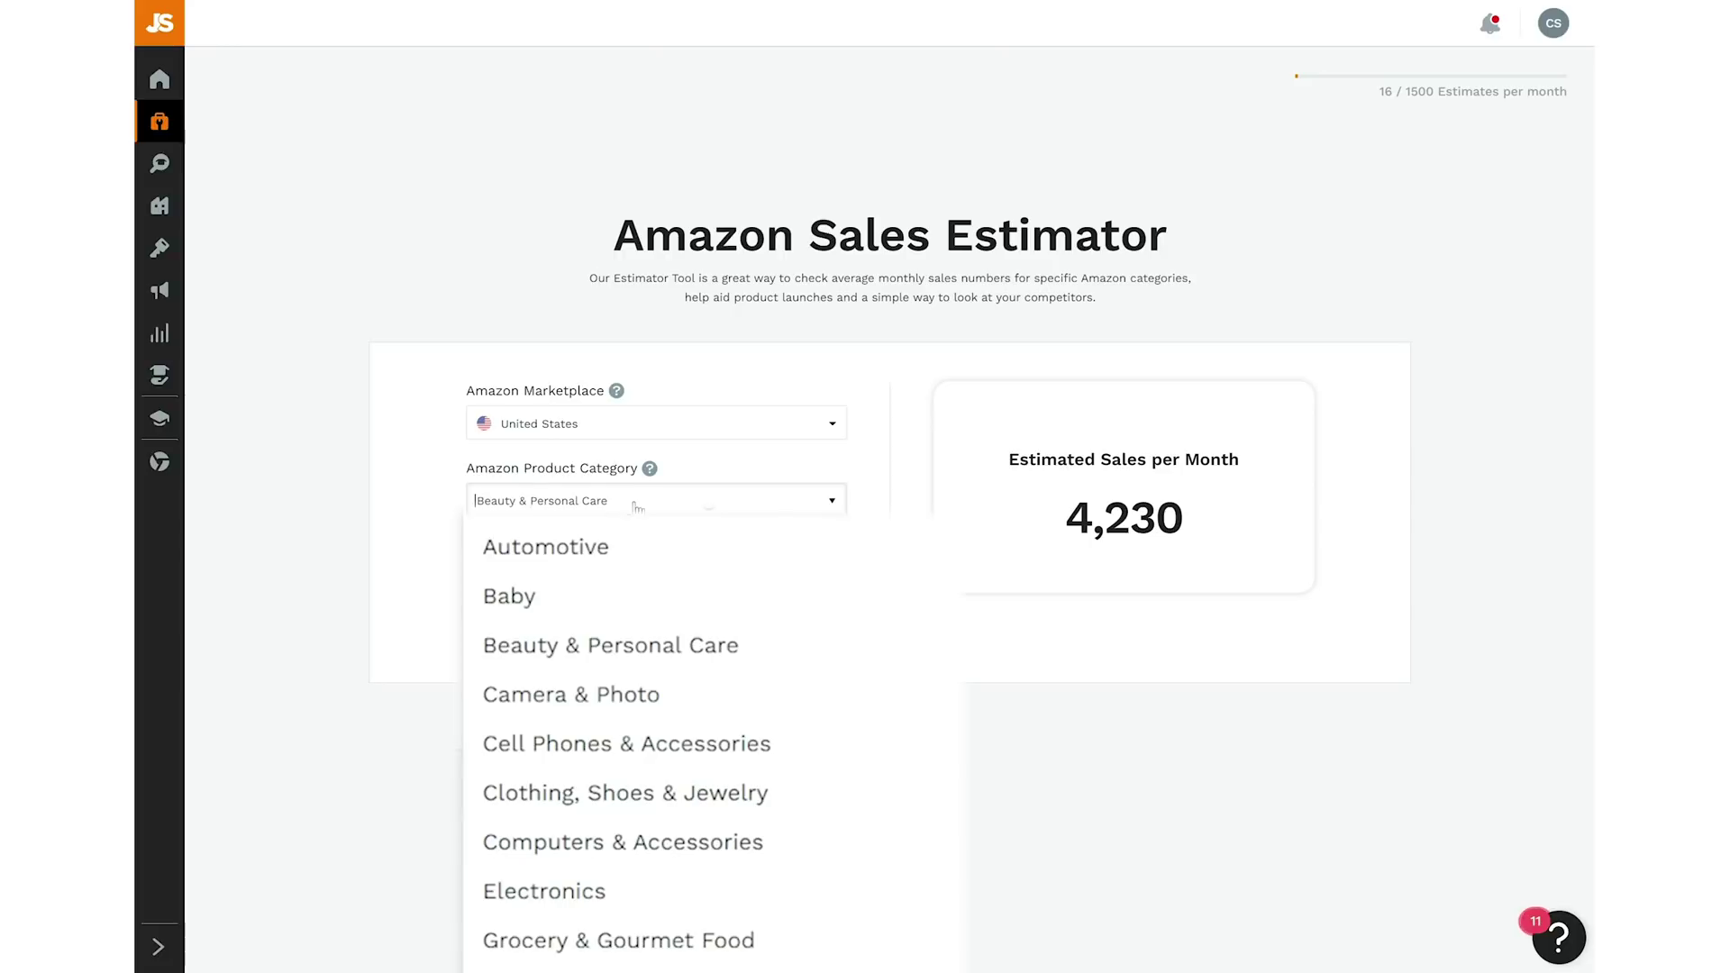
{"action": "scroll", "coordinate": [806, 815], "scroll_direction": "down", "scroll_amount": 2}
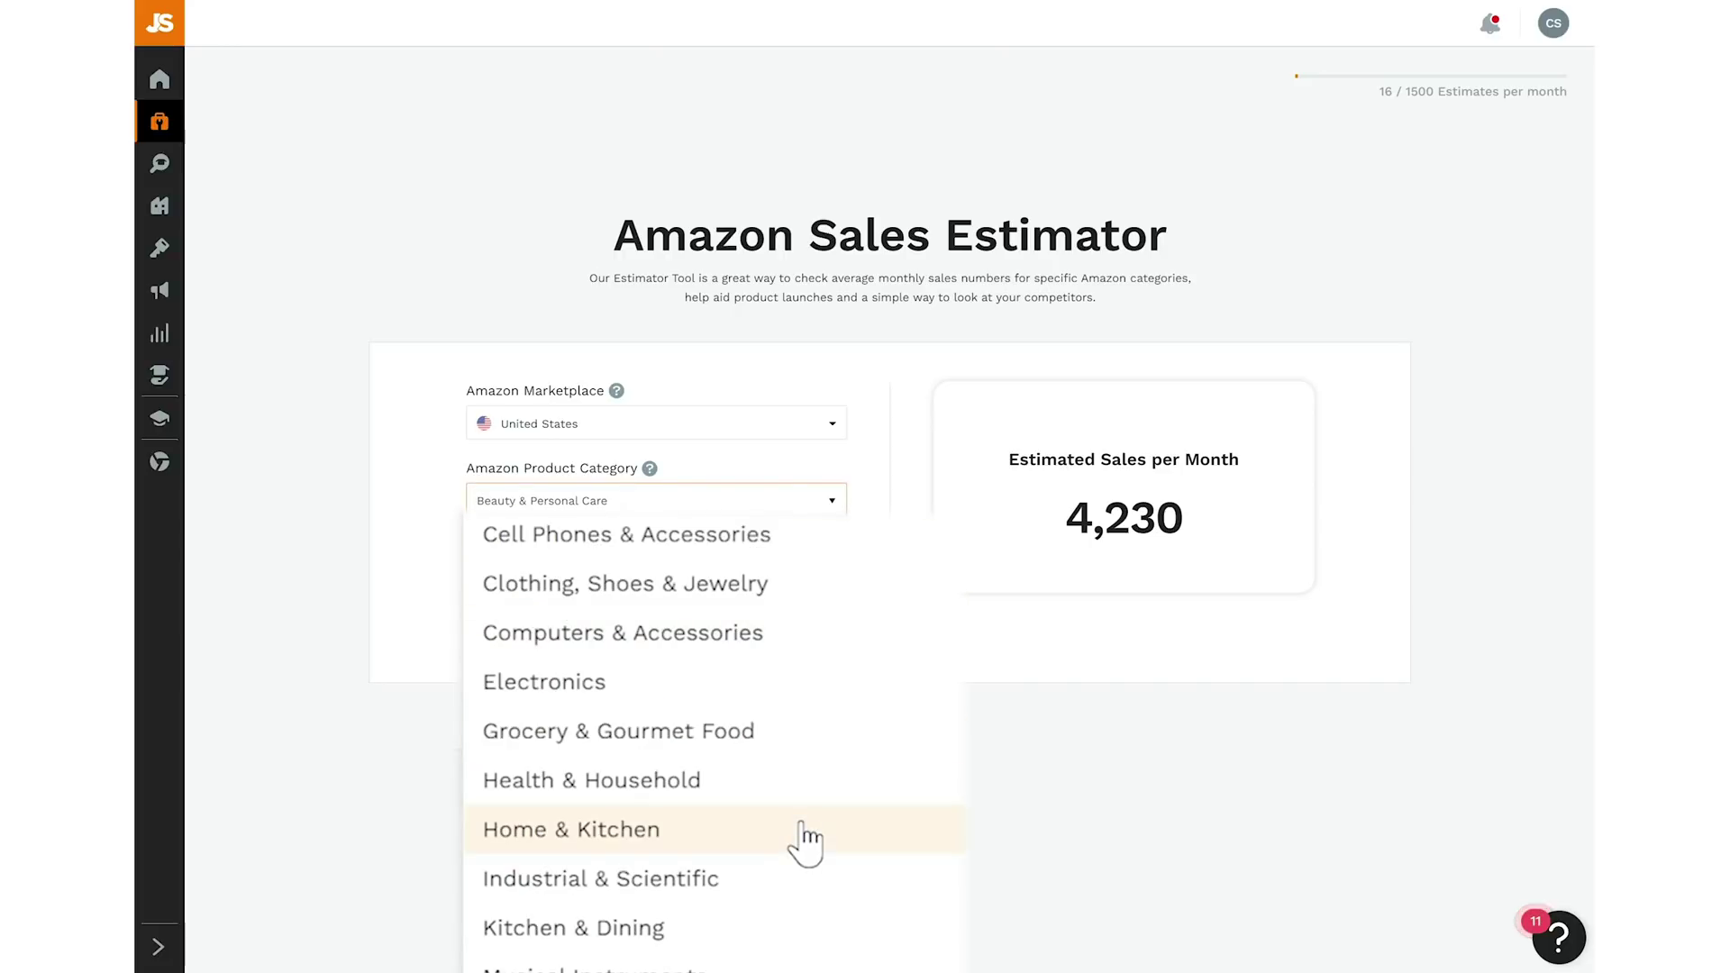
{"action": "left_click", "coordinate": [802, 824]}
{"action": "left_click_drag", "start_coordinate": [512, 576], "coordinate": [449, 586]}
{"action": "type", "text": "2000"}
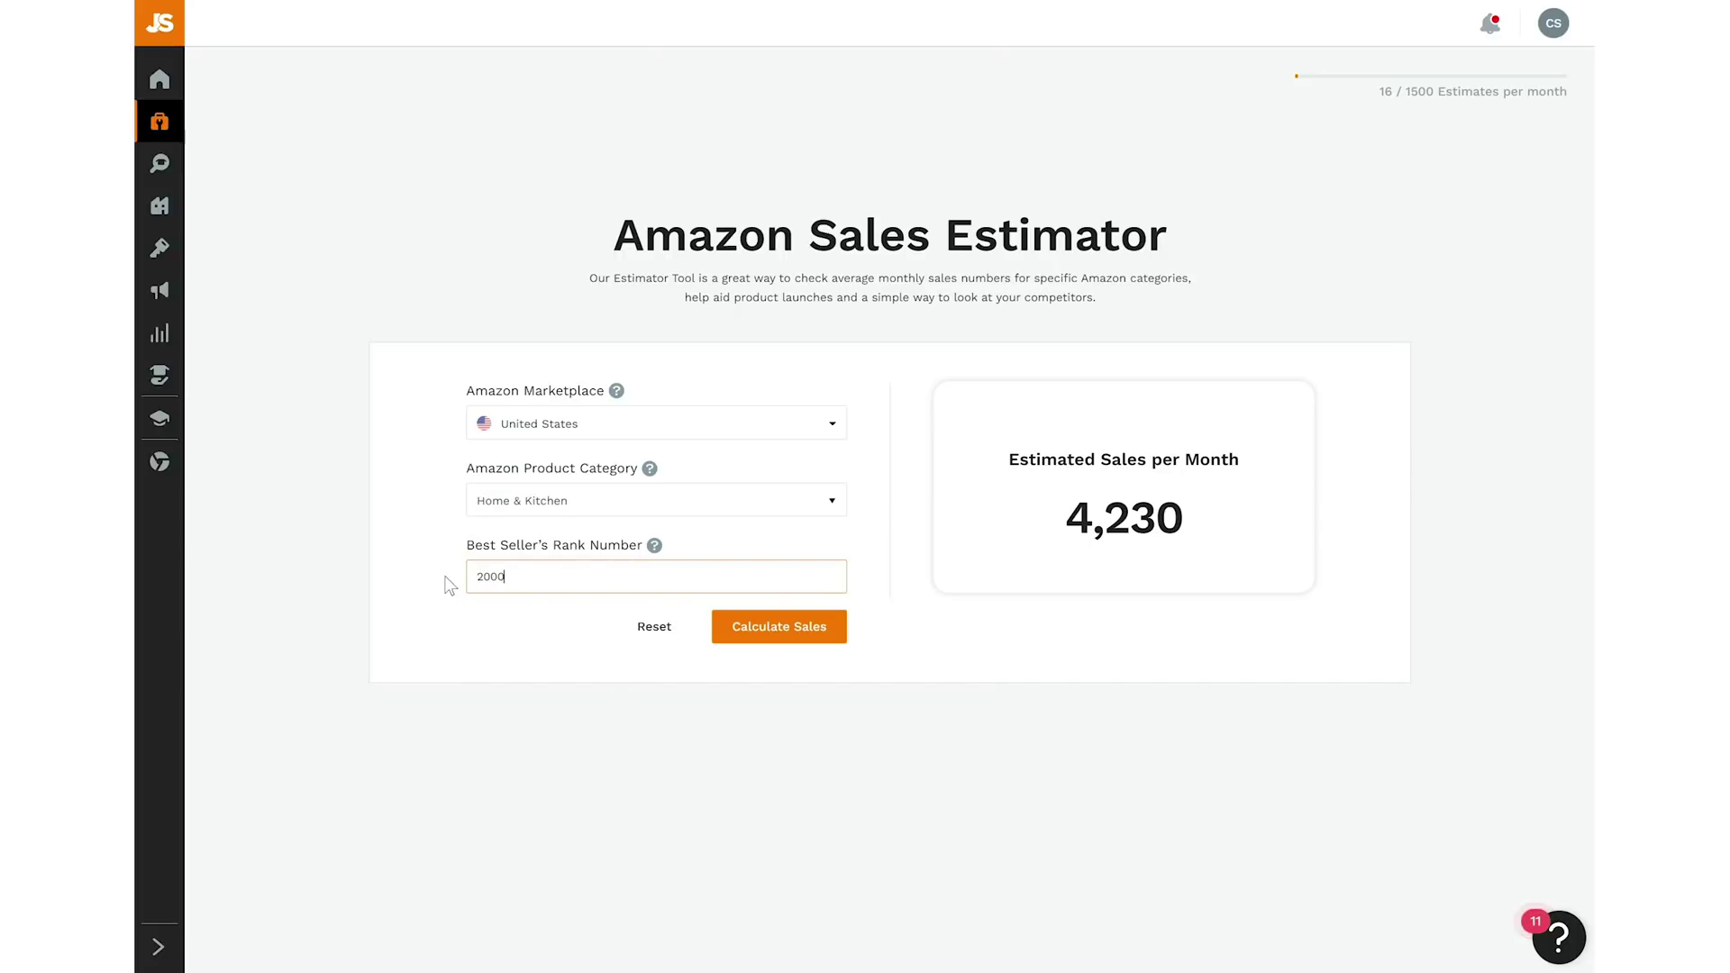
{"action": "left_click", "coordinate": [768, 626]}
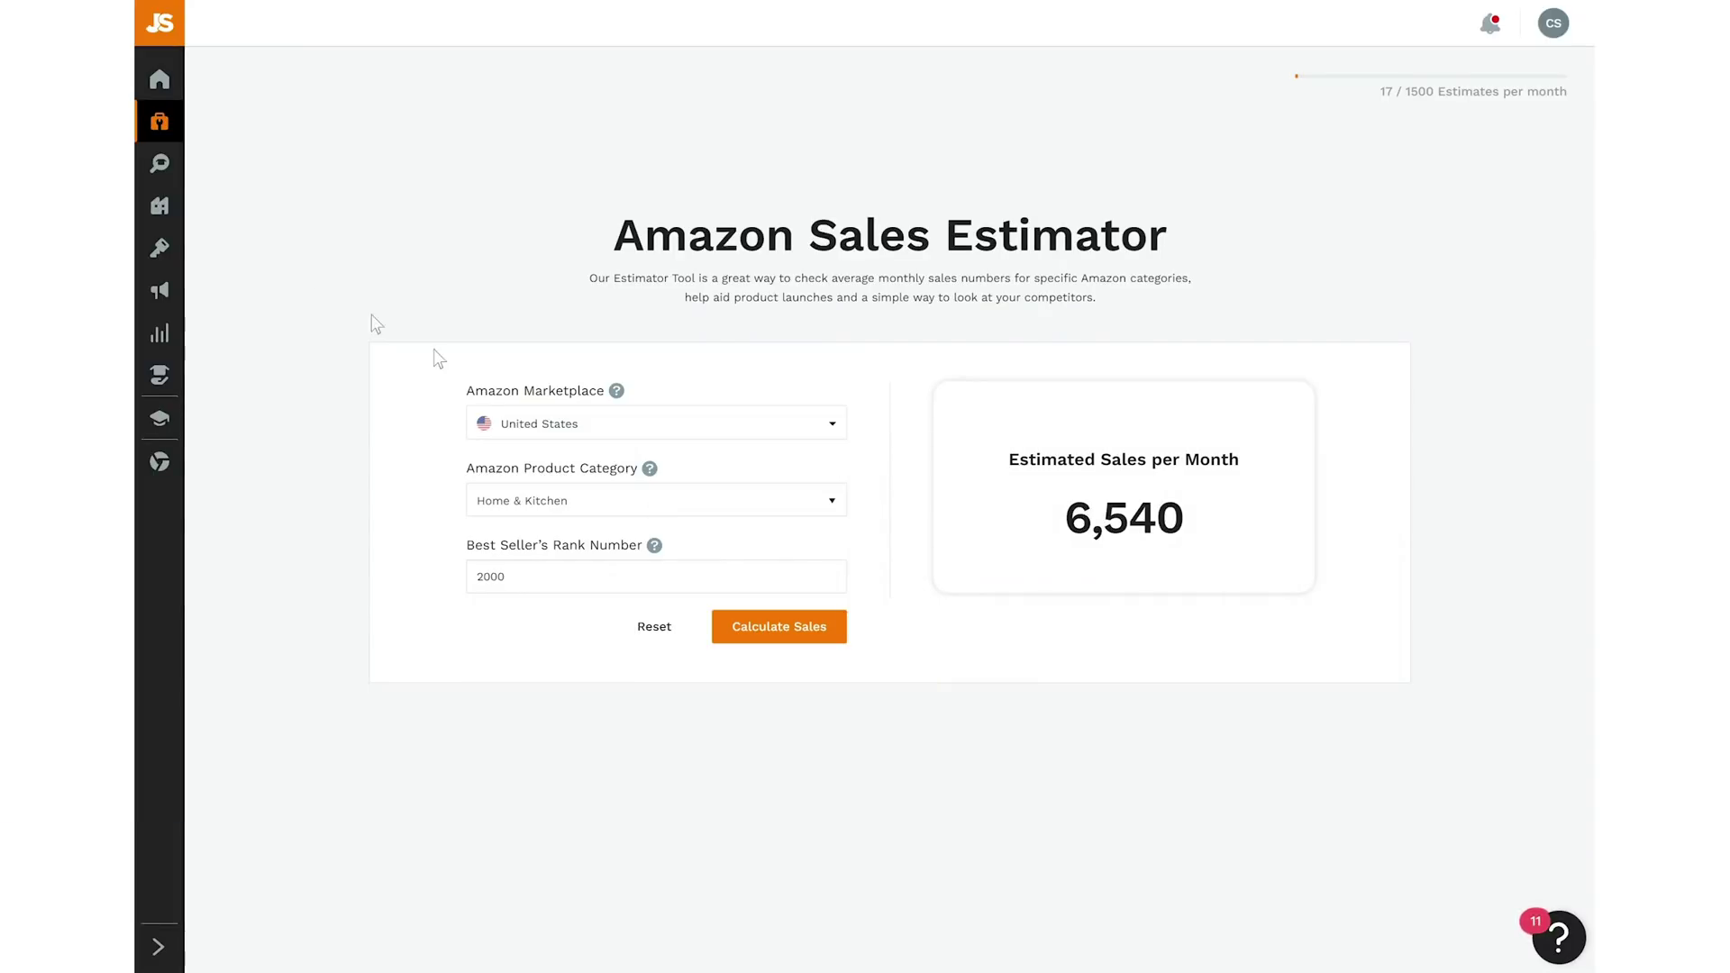
- Open the Opportunity Finder from the product research tools
{"action": "mouse_move", "coordinate": [171, 140]}
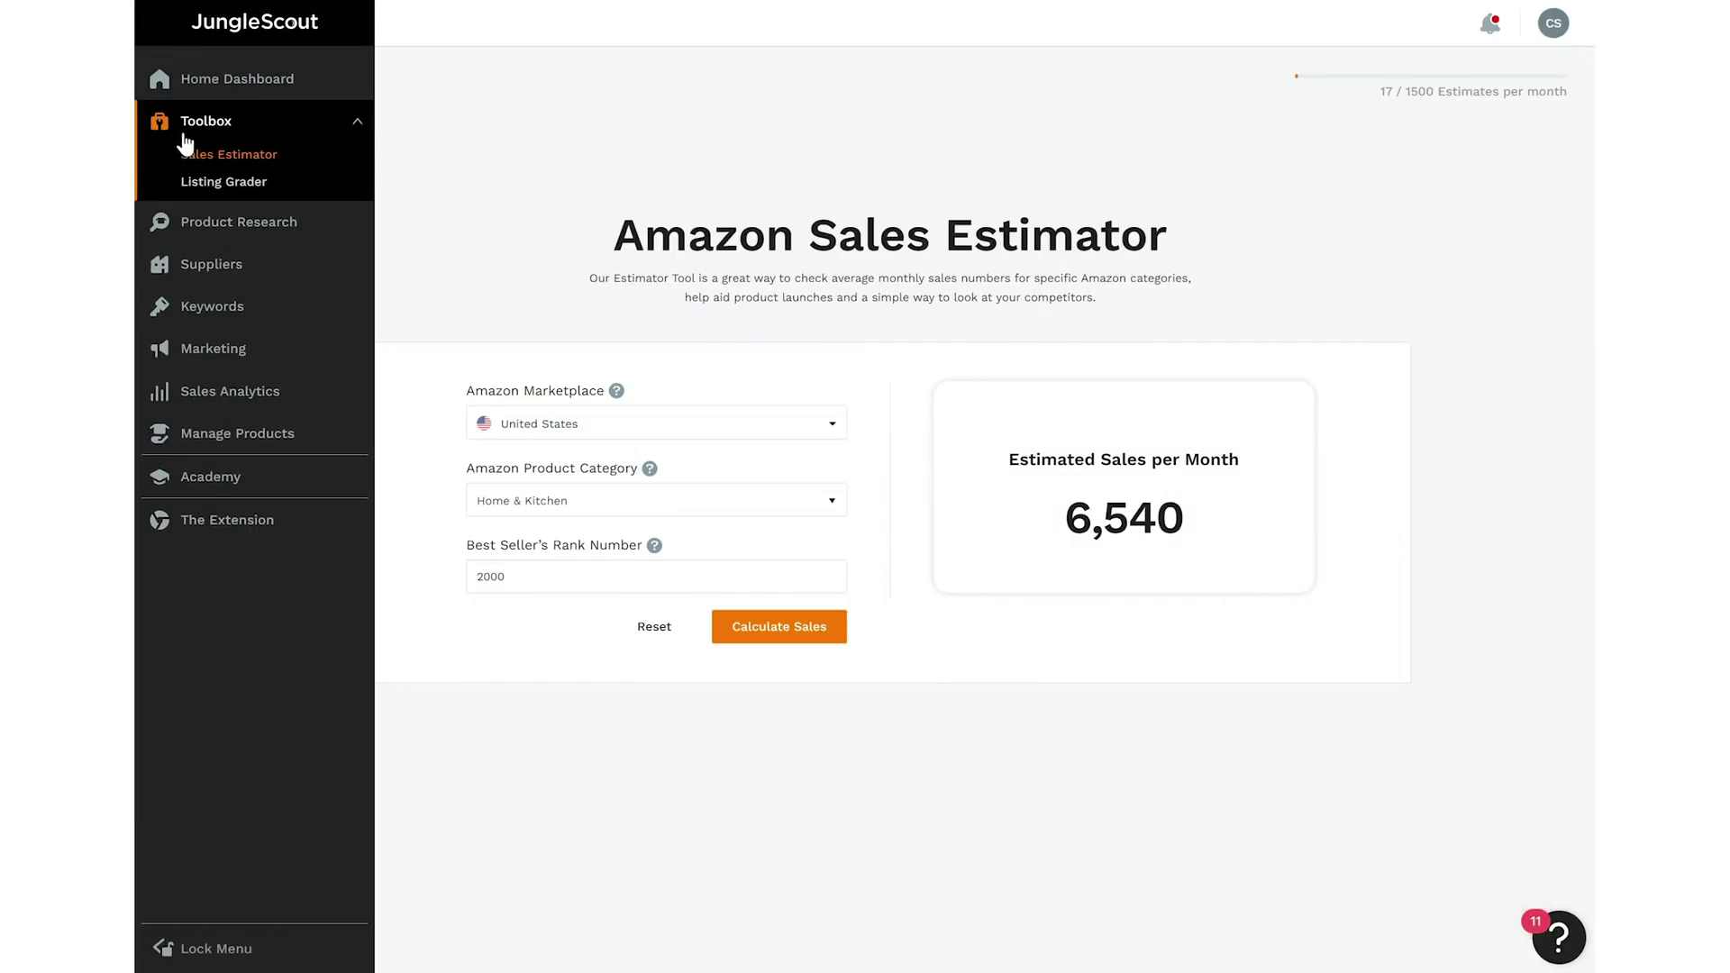
{"action": "left_click", "coordinate": [294, 235]}
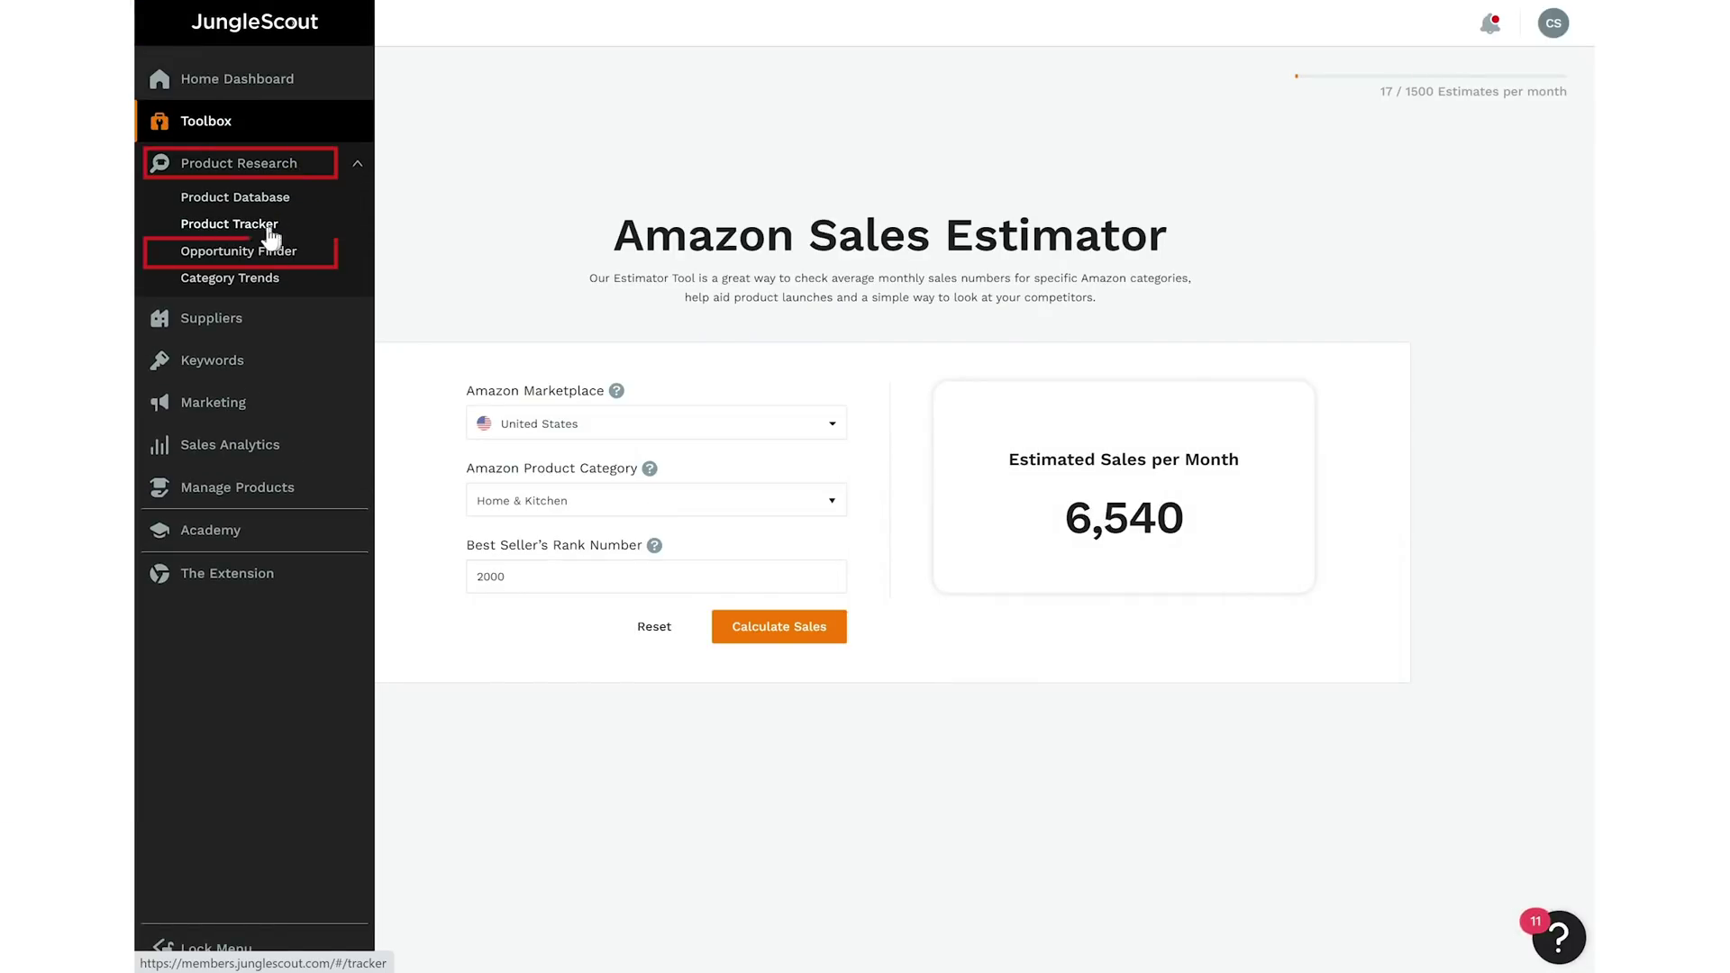
{"action": "left_click", "coordinate": [253, 252]}
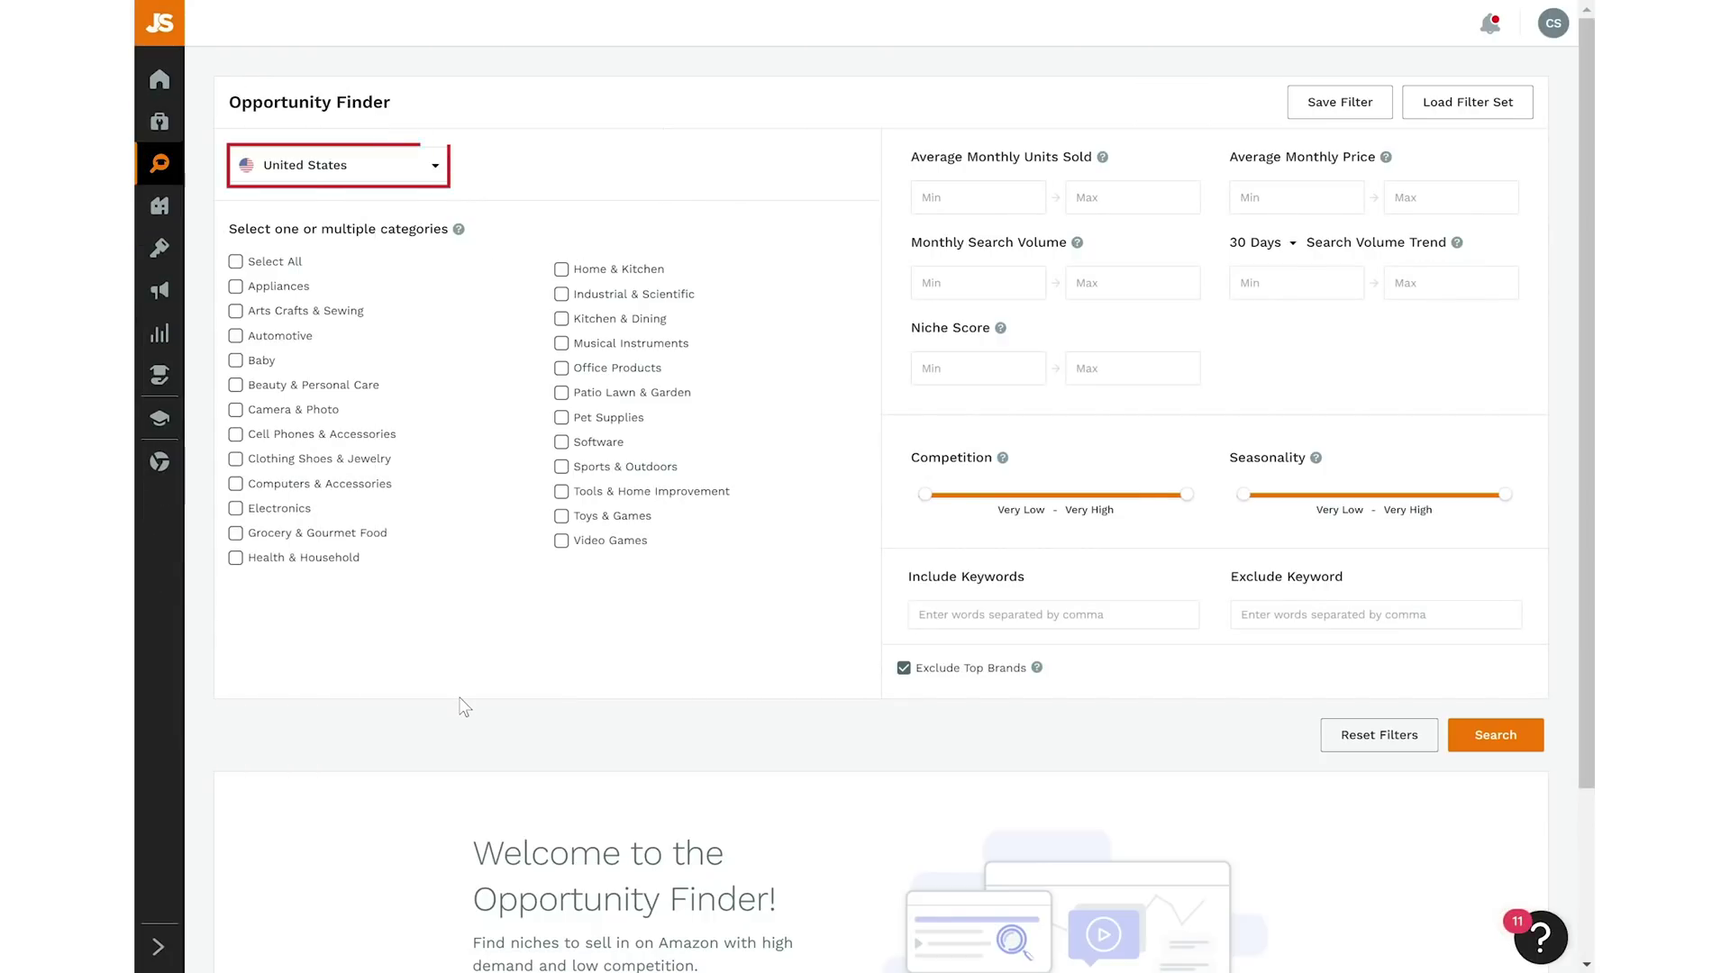
- Choose the United States marketplace and select the Home & Kitchen category for the opportunity search
{"action": "left_click", "coordinate": [415, 171]}
{"action": "left_click", "coordinate": [400, 205]}
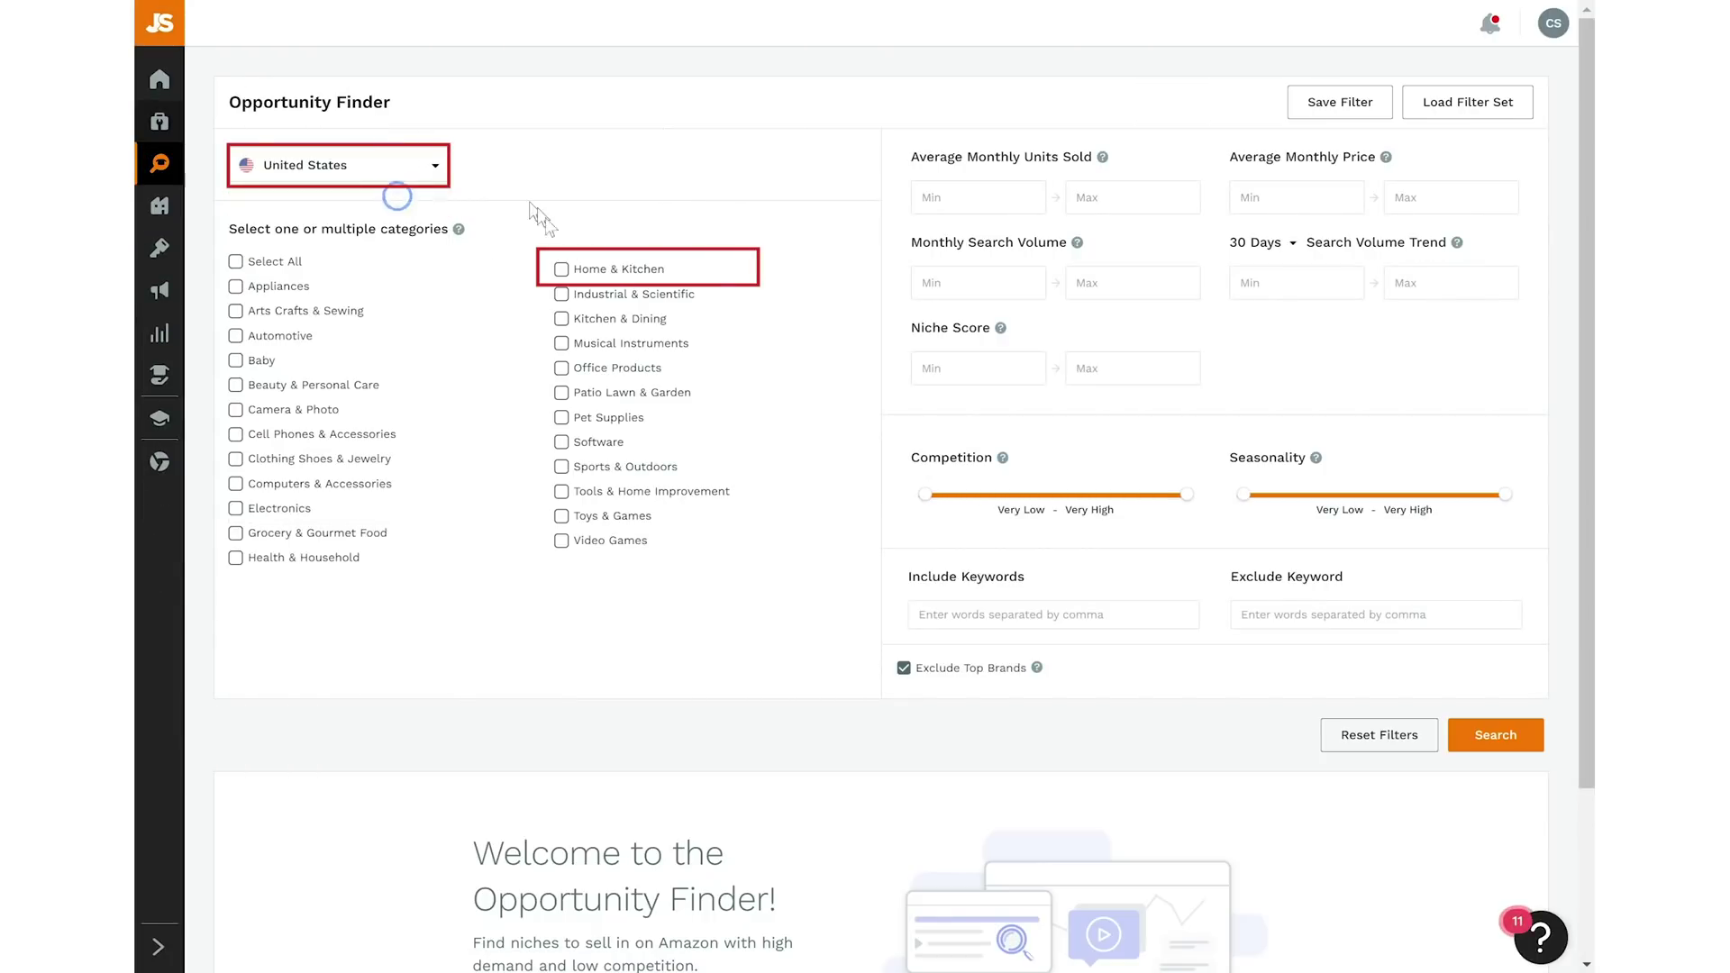
{"action": "left_click", "coordinate": [592, 269]}
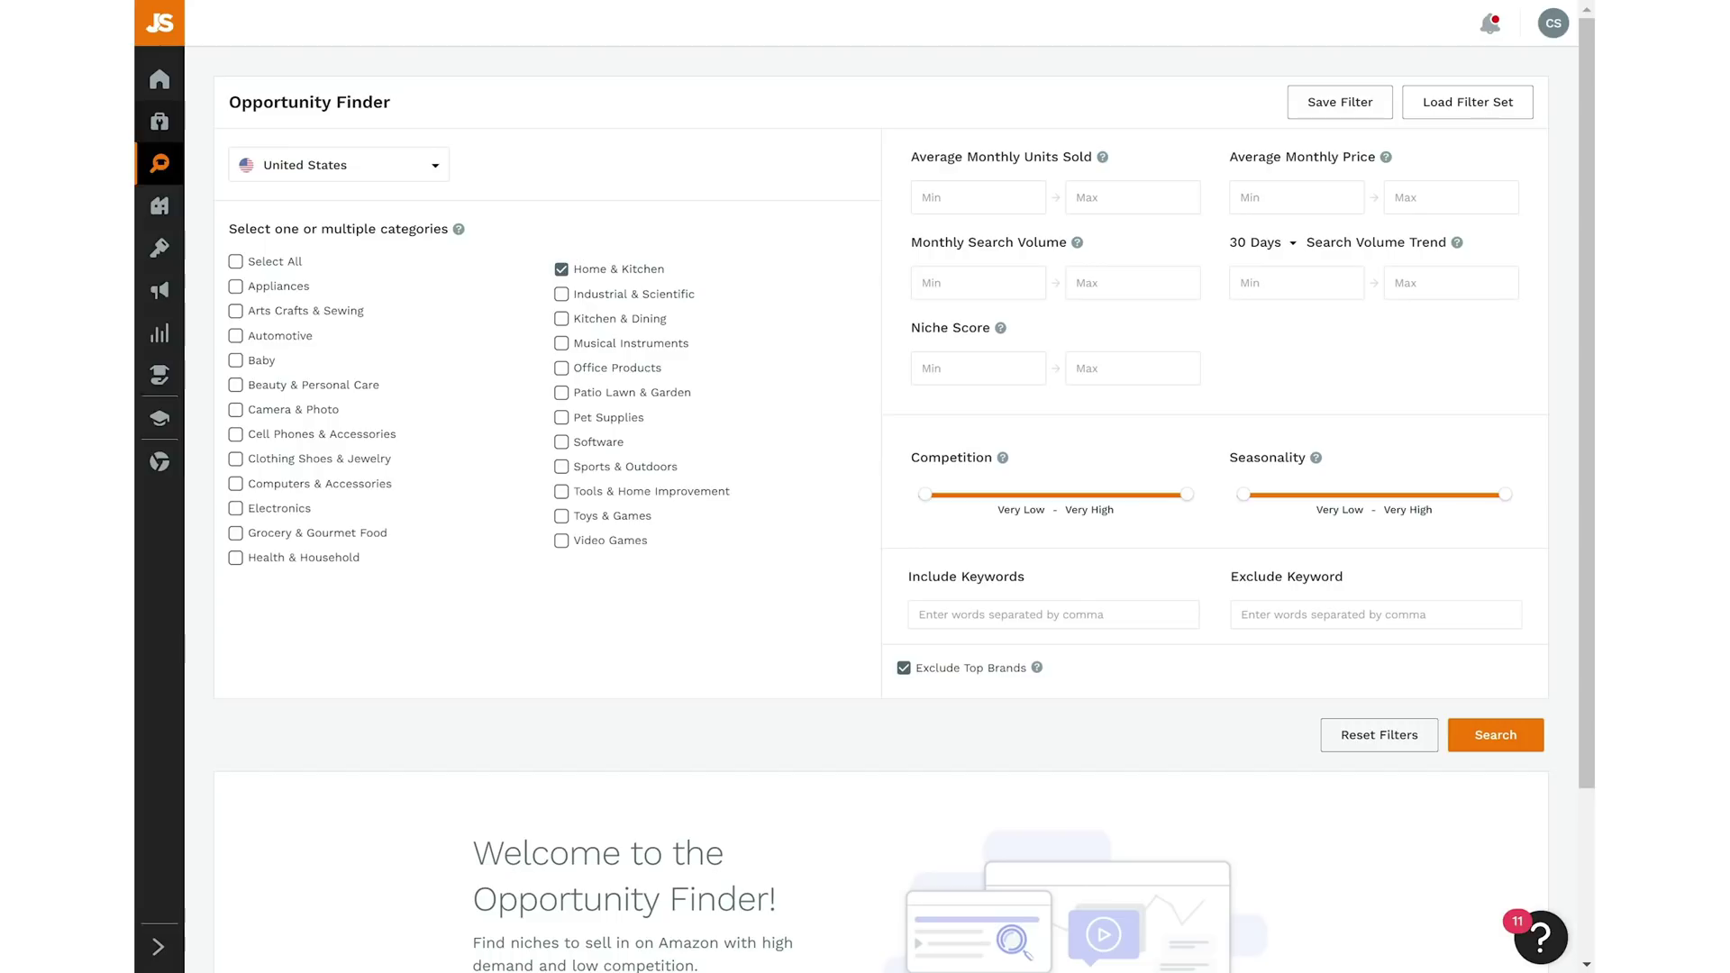
- Set the minimum average monthly units sold to 300 and the average monthly price range to 20–50
{"action": "type", "text": "300"}
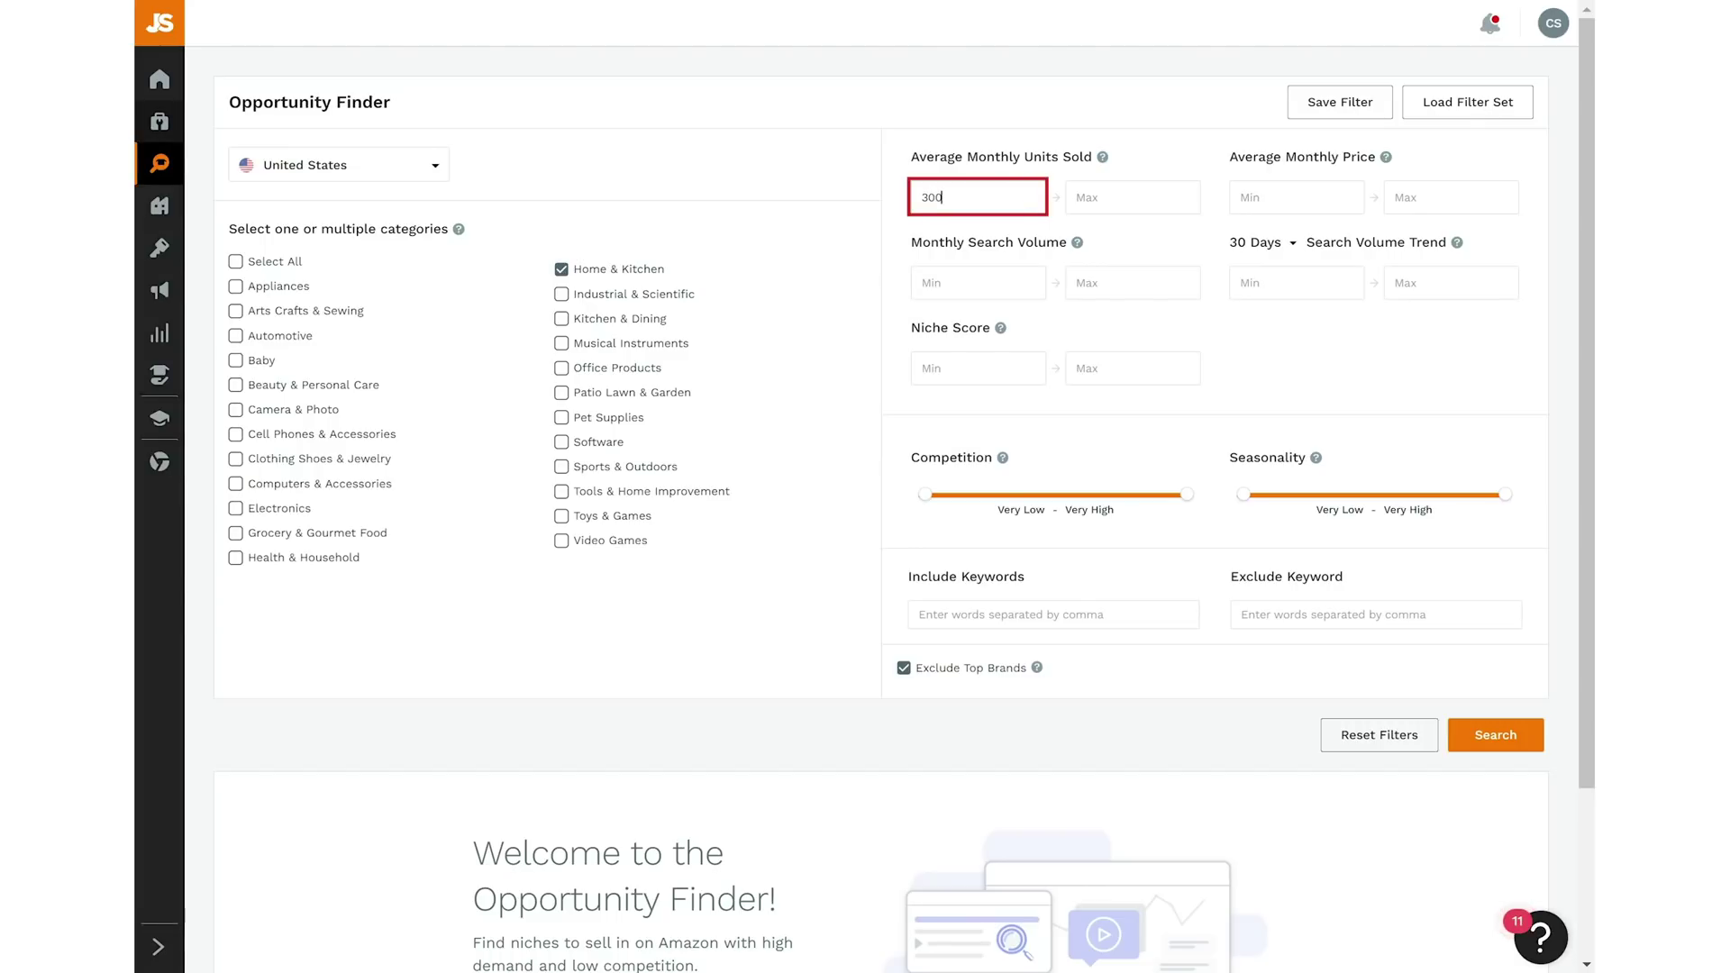
{"action": "left_click", "coordinate": [1296, 198]}
{"action": "type", "text": "20"}
{"action": "left_click", "coordinate": [1451, 197]}
{"action": "type", "text": "50"}
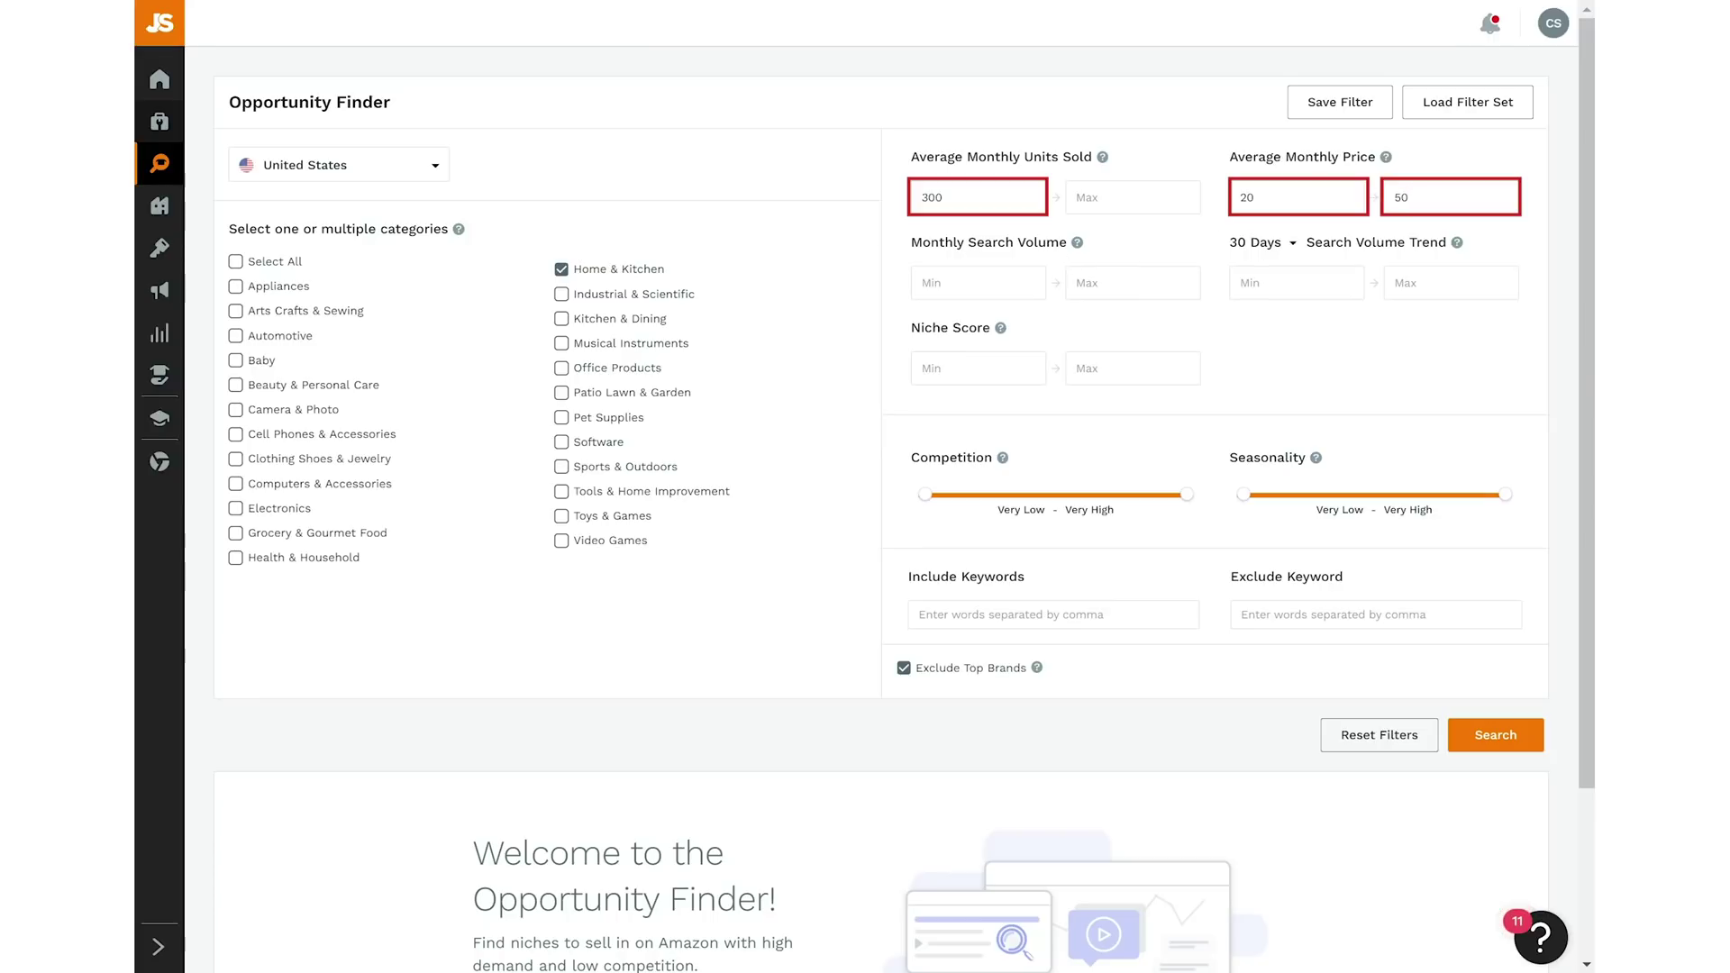
- Set the minimum monthly search volume to 5000 and the niche score range to 5–10
{"action": "left_click", "coordinate": [977, 282]}
{"action": "type", "text": "5000"}
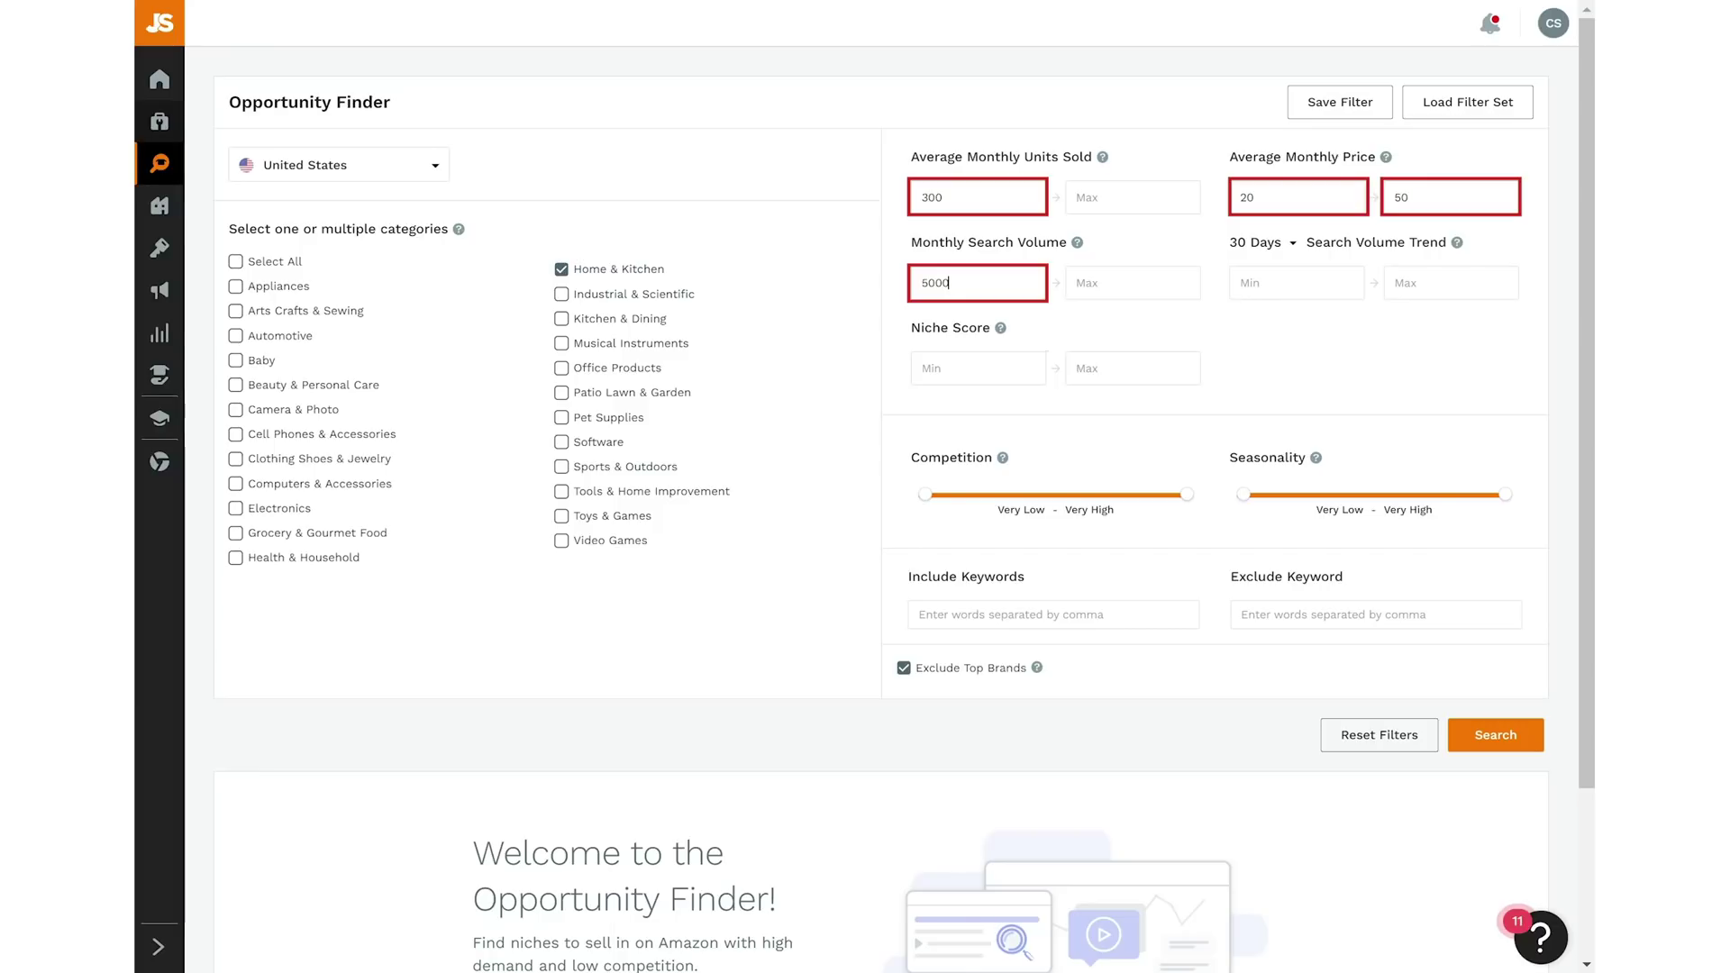
{"action": "left_click", "coordinate": [1108, 368]}
{"action": "type", "text": "10"}
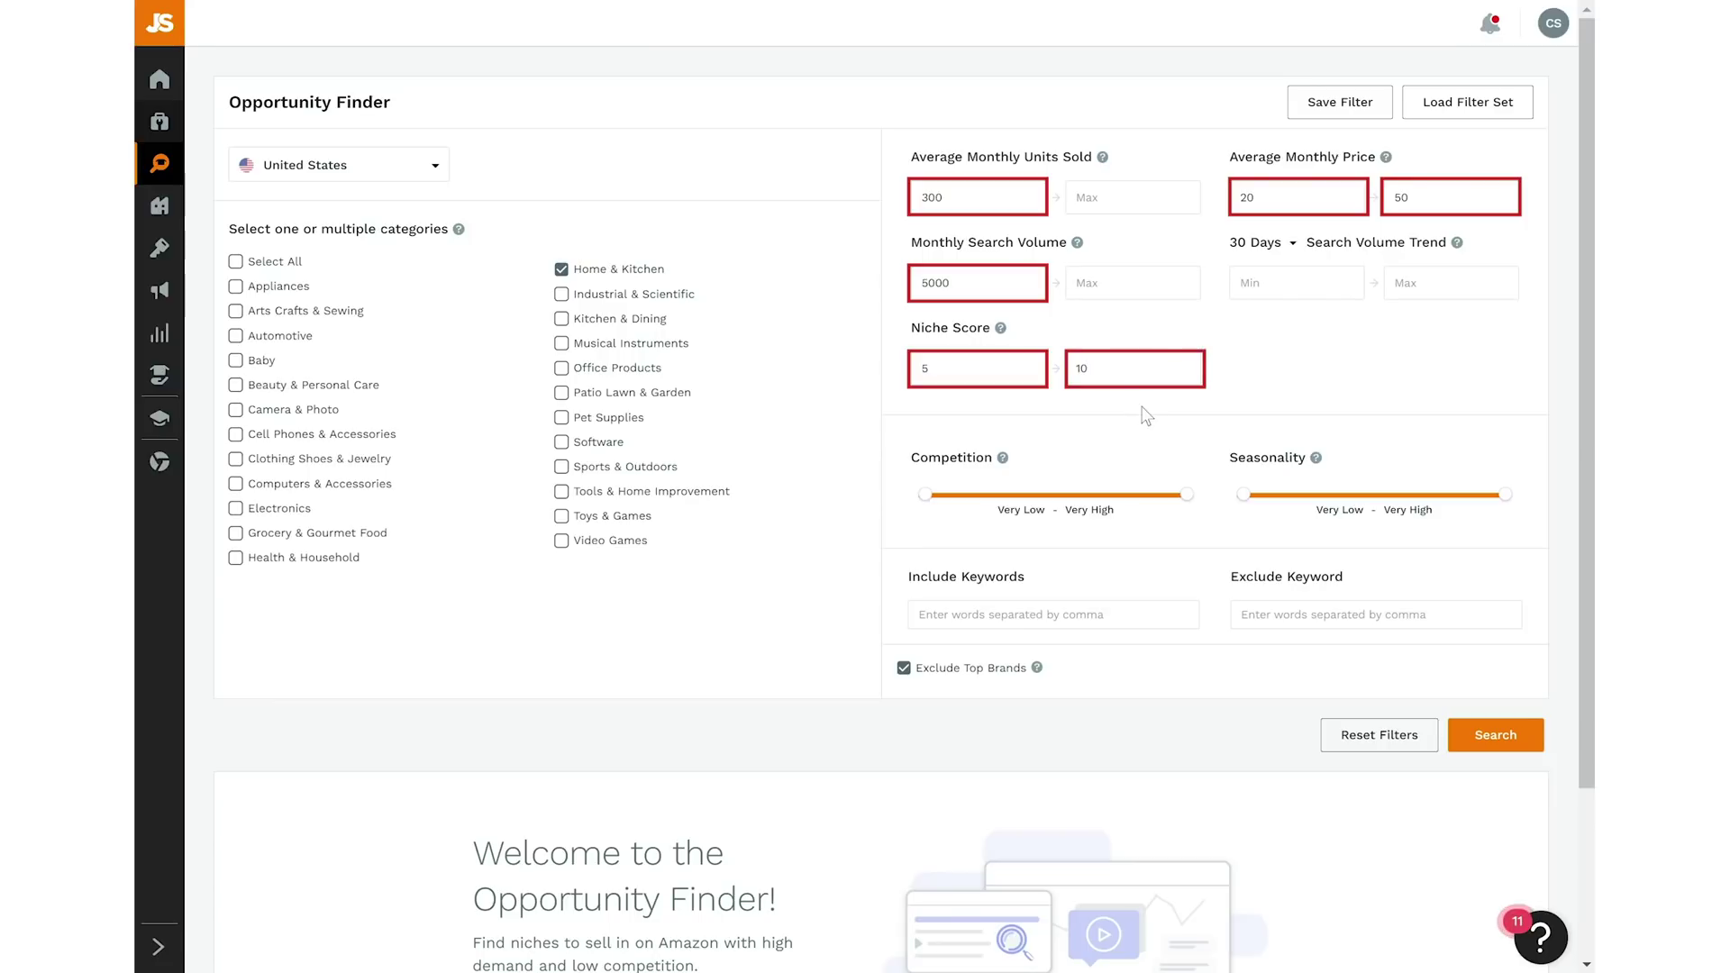
- Limit the competition range to Very Low–Medium and exclude the keywords "Christmas, Xmas"
{"action": "left_click_drag", "start_coordinate": [1187, 495], "coordinate": [1088, 501]}
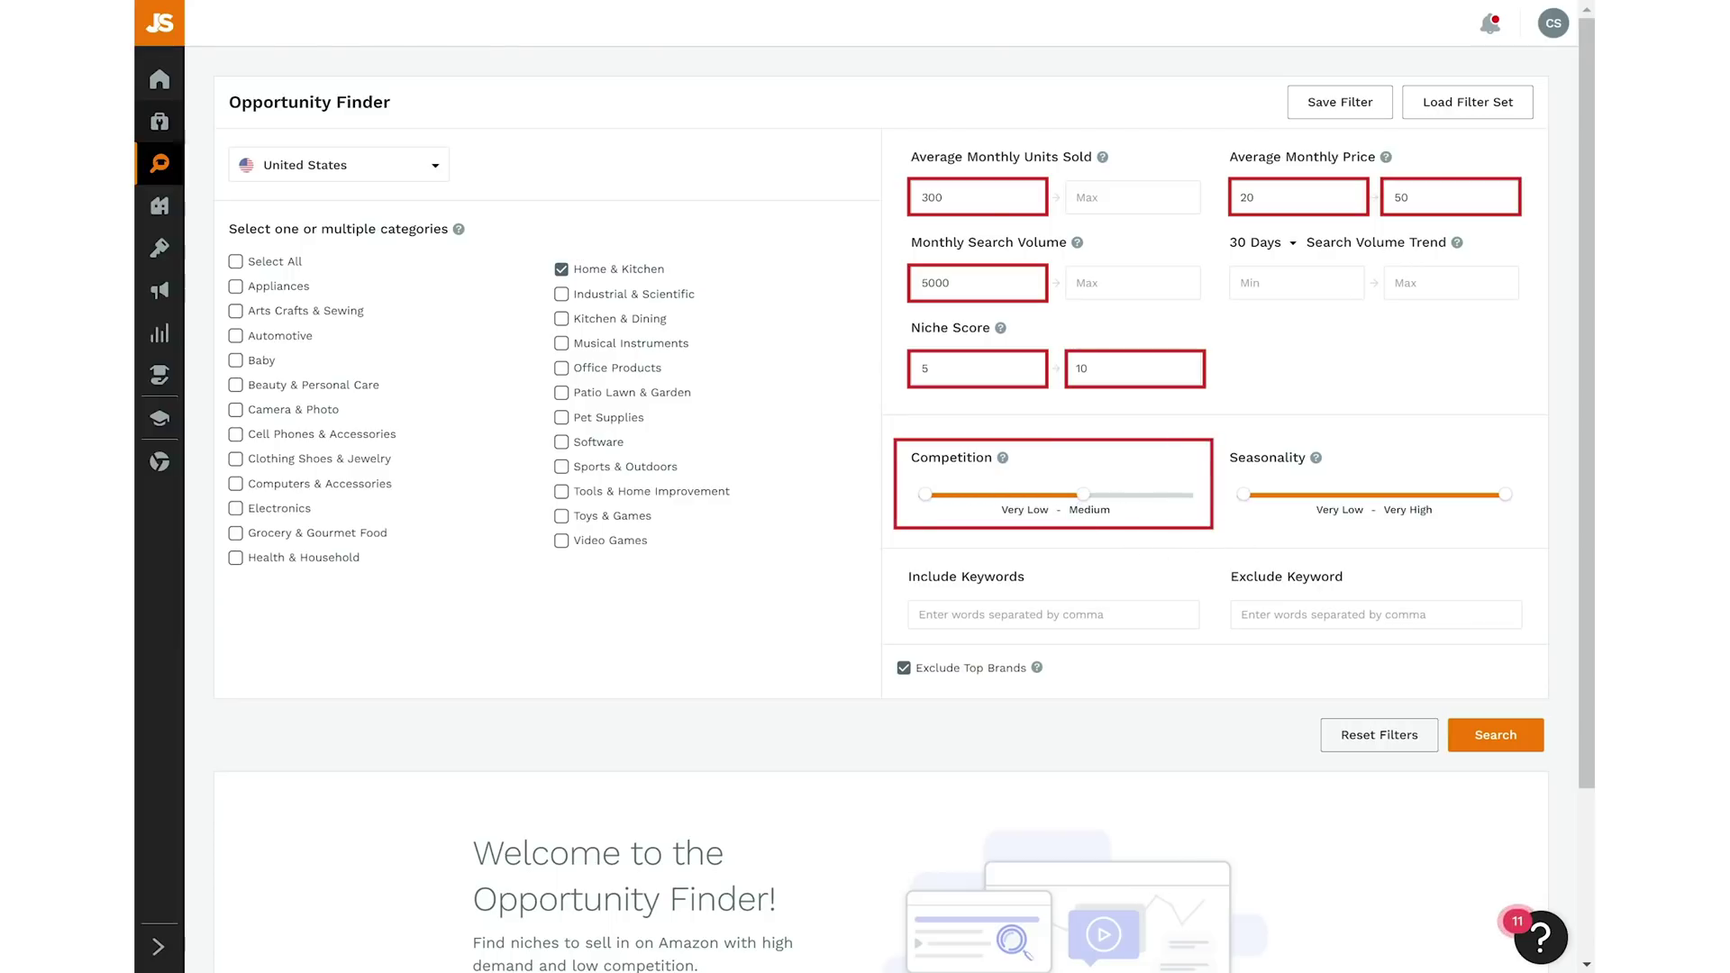
{"action": "type", "text": "Christmas, Xmas"}
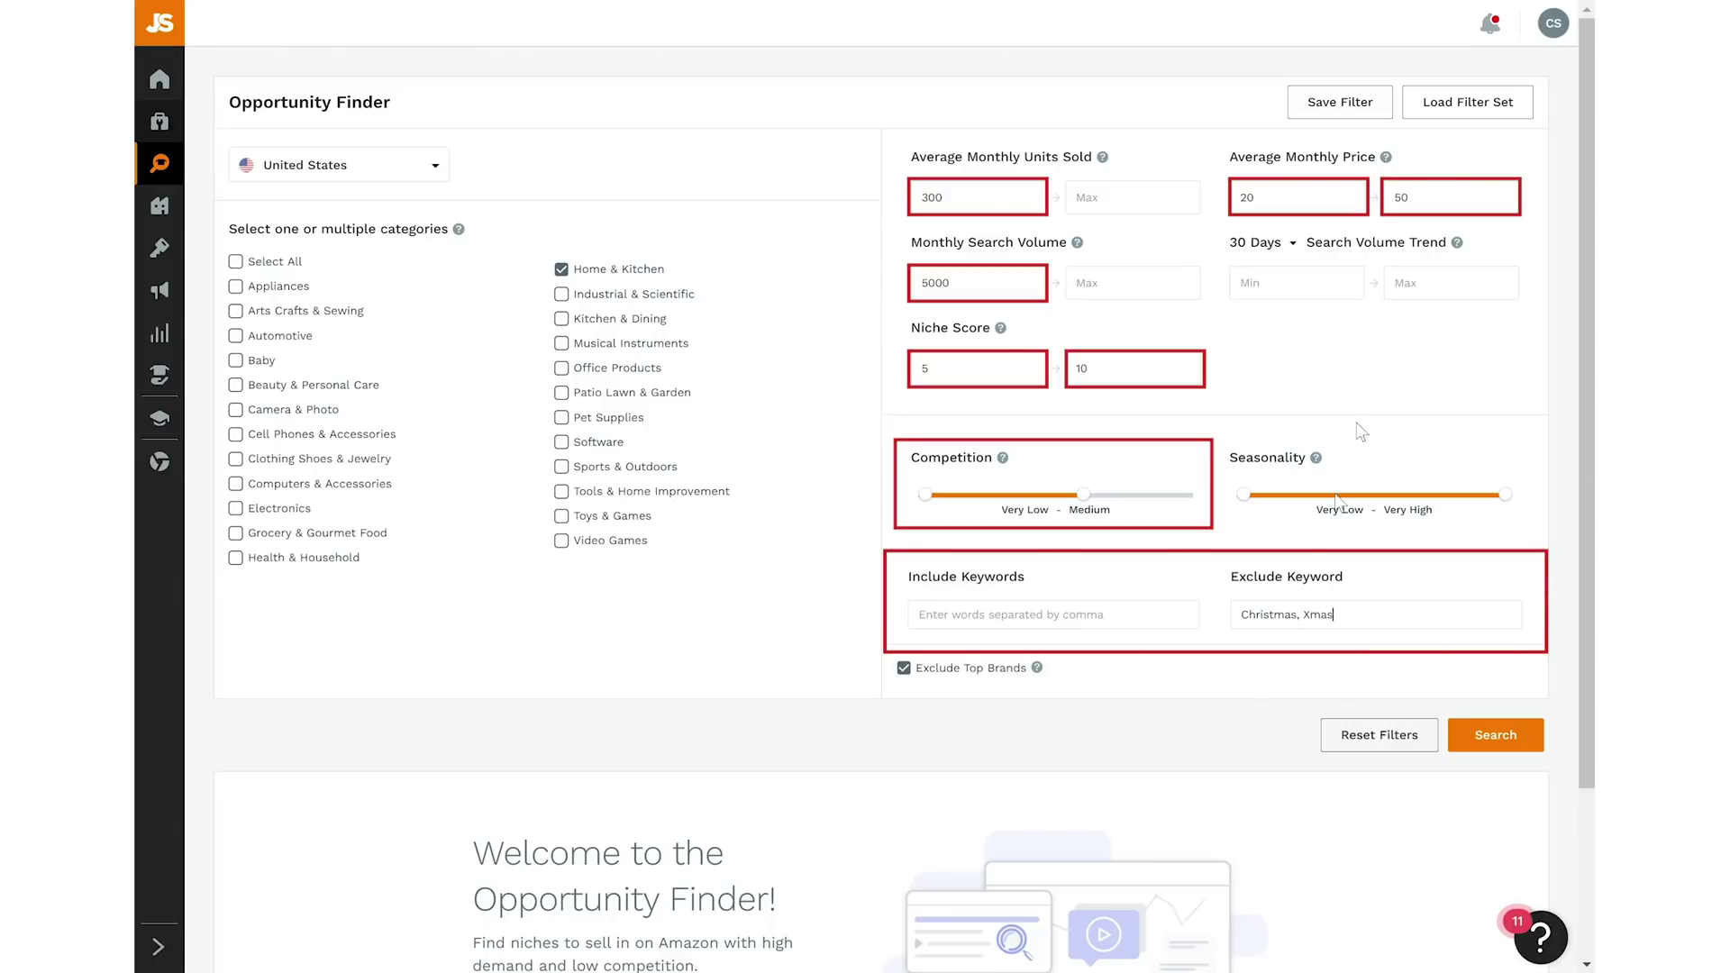
- Save the filter set as "Home & Kitchen - profitable niche" and run the niche search
{"action": "left_click", "coordinate": [1362, 112]}
{"action": "type", "text": "Home & Kitchen - profitable niche"}
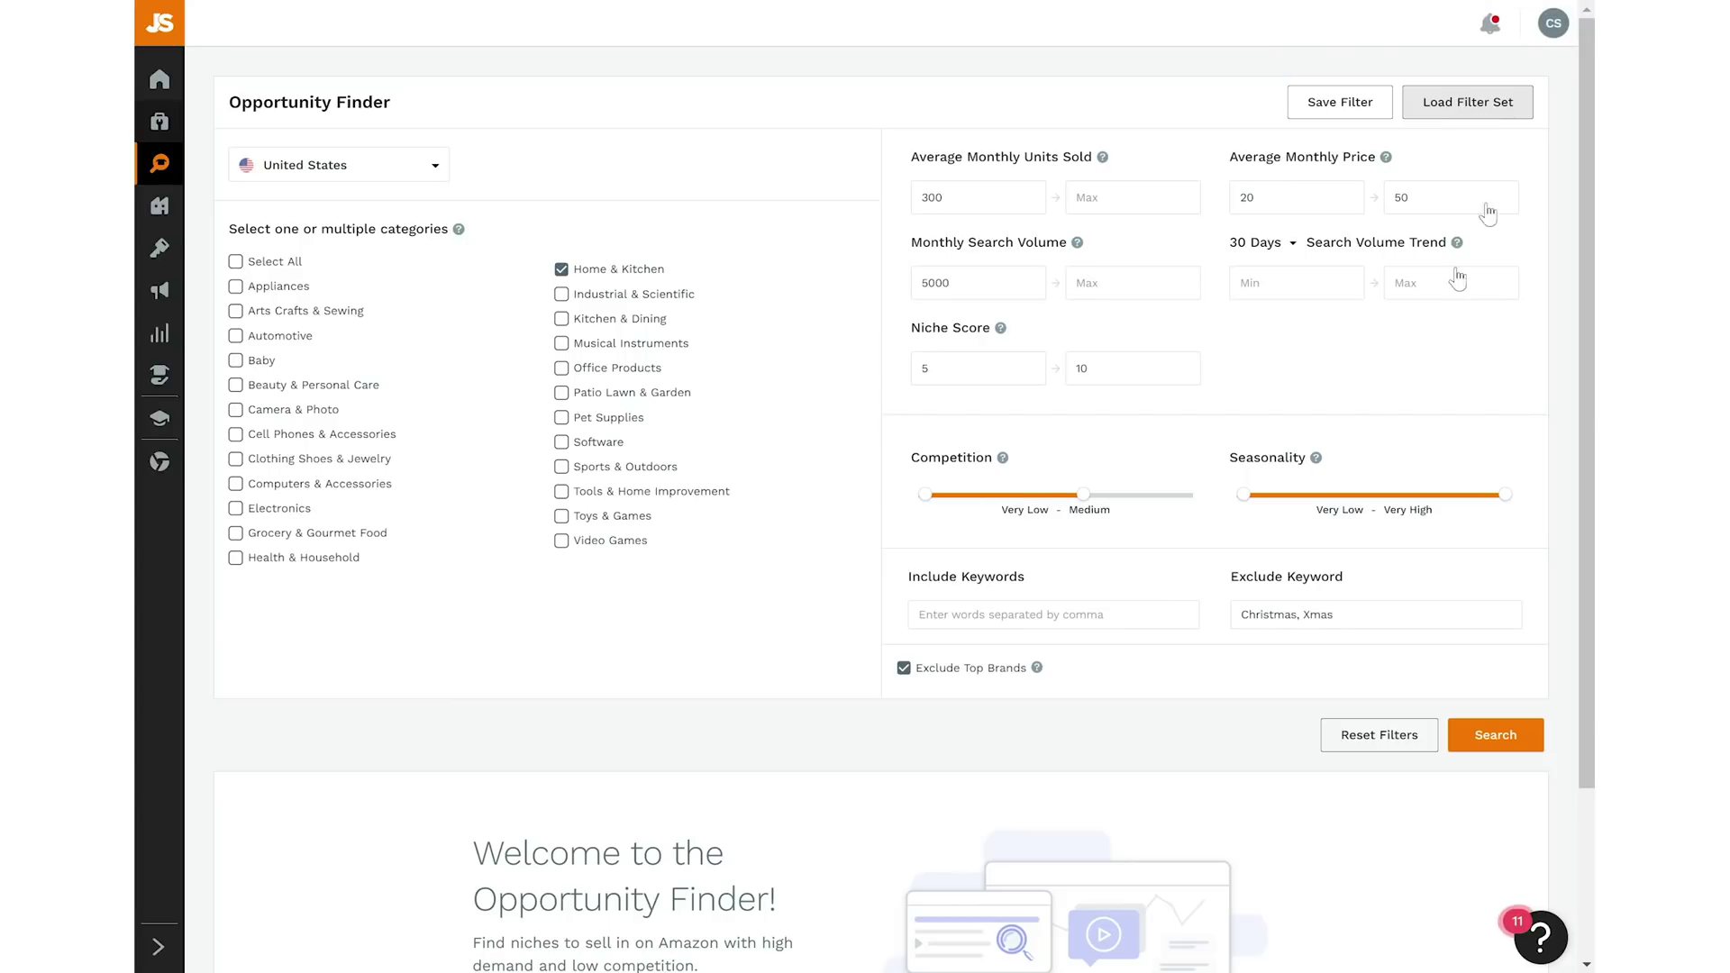
{"action": "left_click", "coordinate": [1496, 737]}
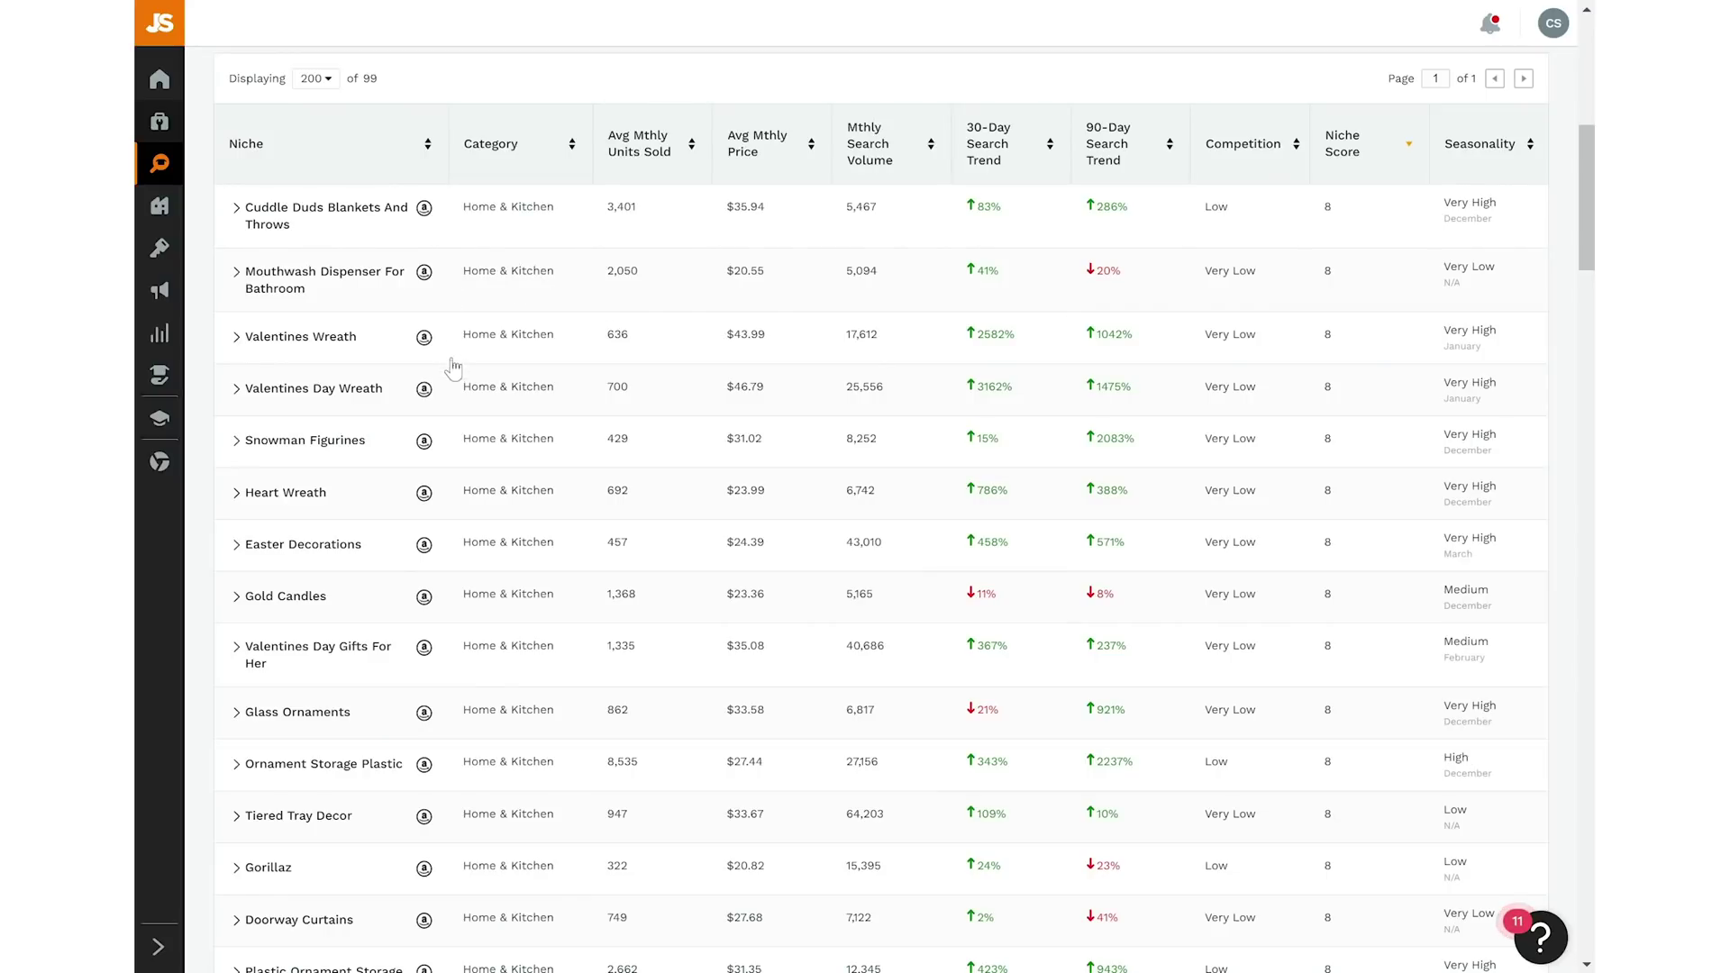
- Sort the niche results by average monthly units sold, highest first
{"action": "scroll", "coordinate": [629, 284], "scroll_direction": "up", "scroll_amount": 1}
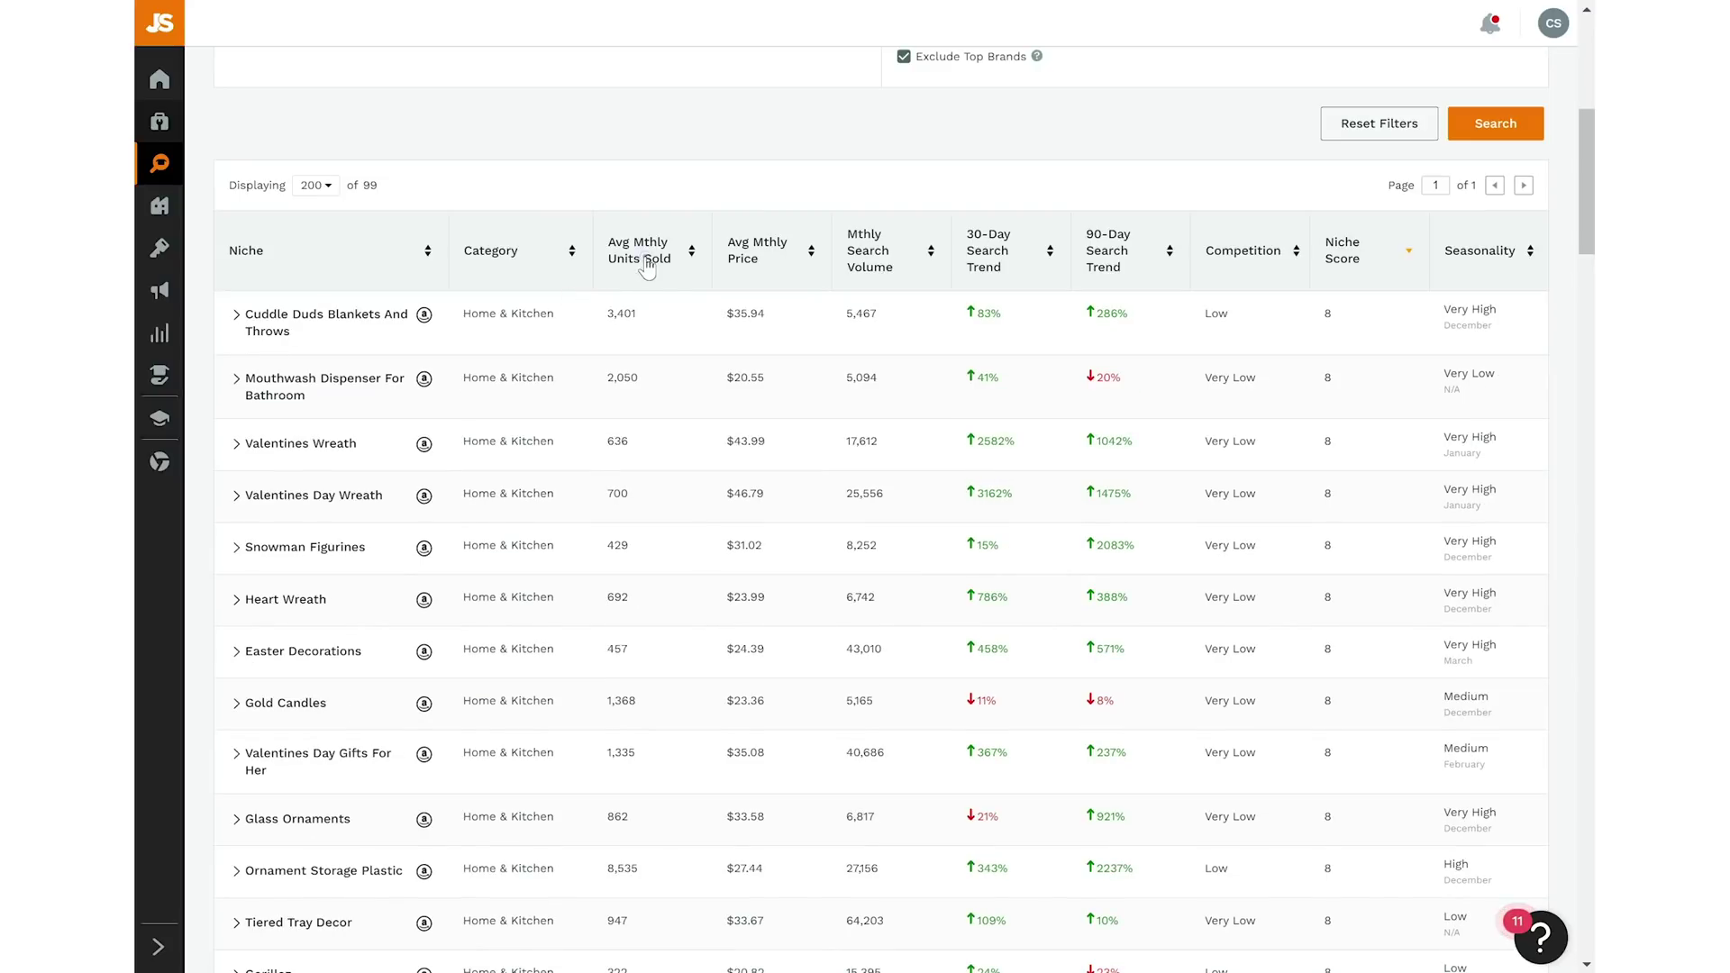
{"action": "left_click", "coordinate": [630, 280]}
{"action": "scroll", "coordinate": [700, 578], "scroll_direction": "down", "scroll_amount": 2}
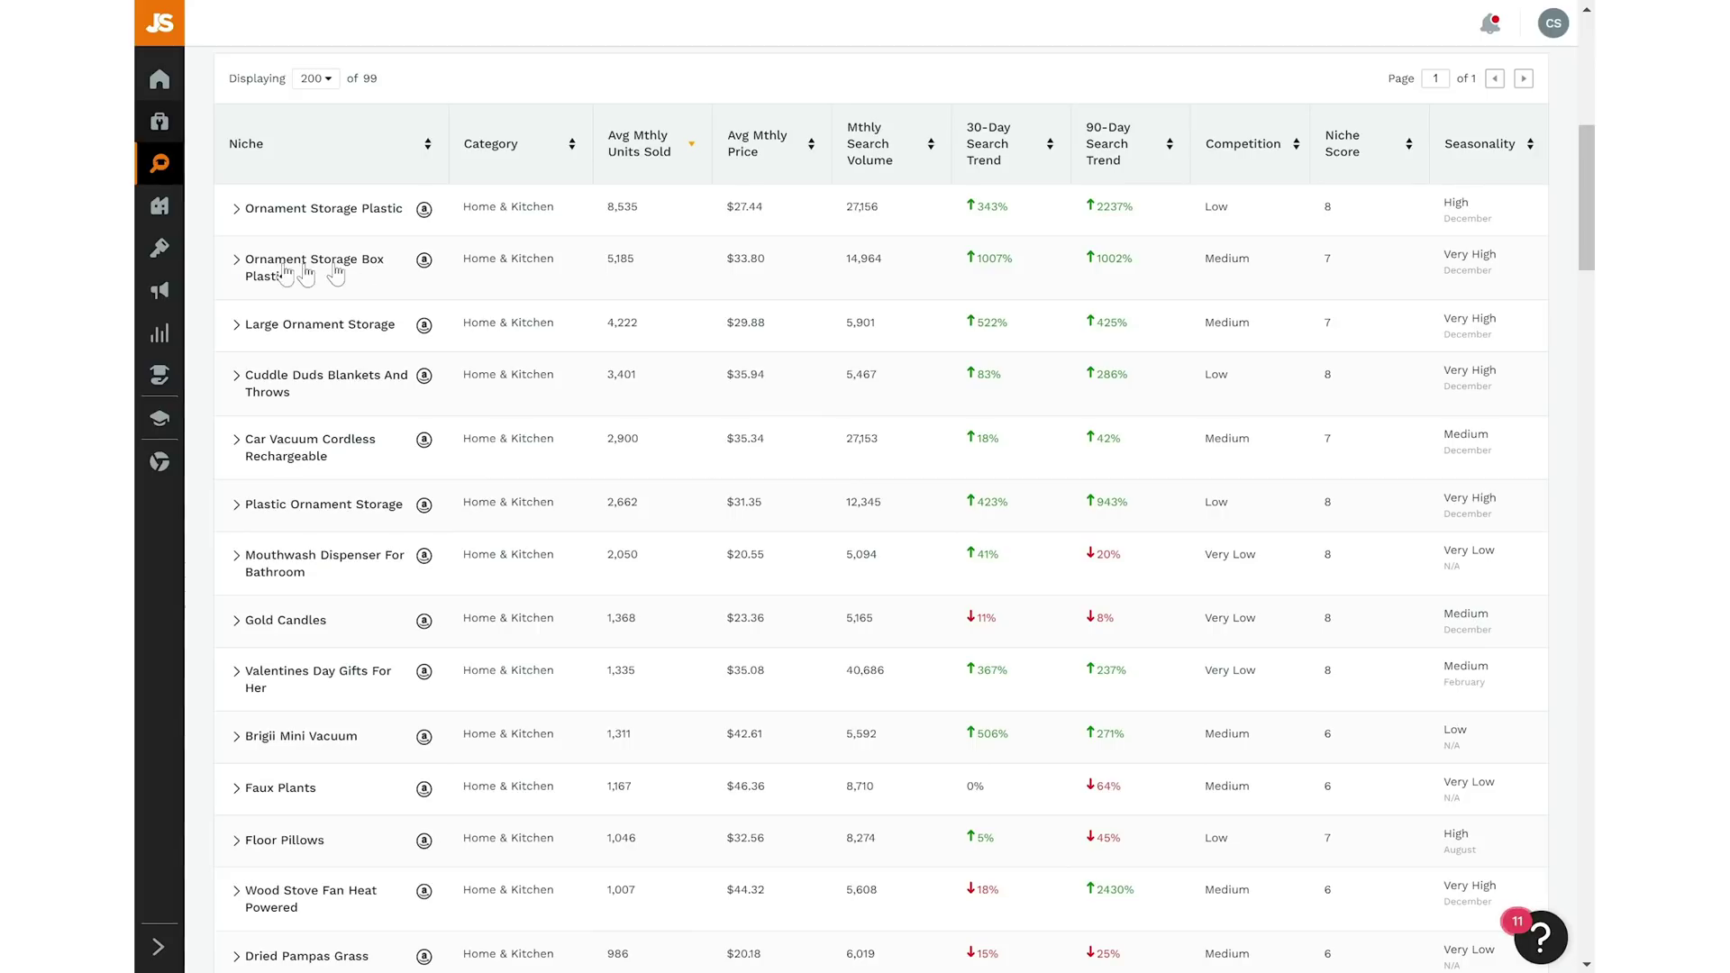
- Examine the average price, search volume, seasonality and top products of the Ornament Storage Box Plastic niche
{"action": "left_click", "coordinate": [240, 261]}
{"action": "left_click", "coordinate": [423, 298]}
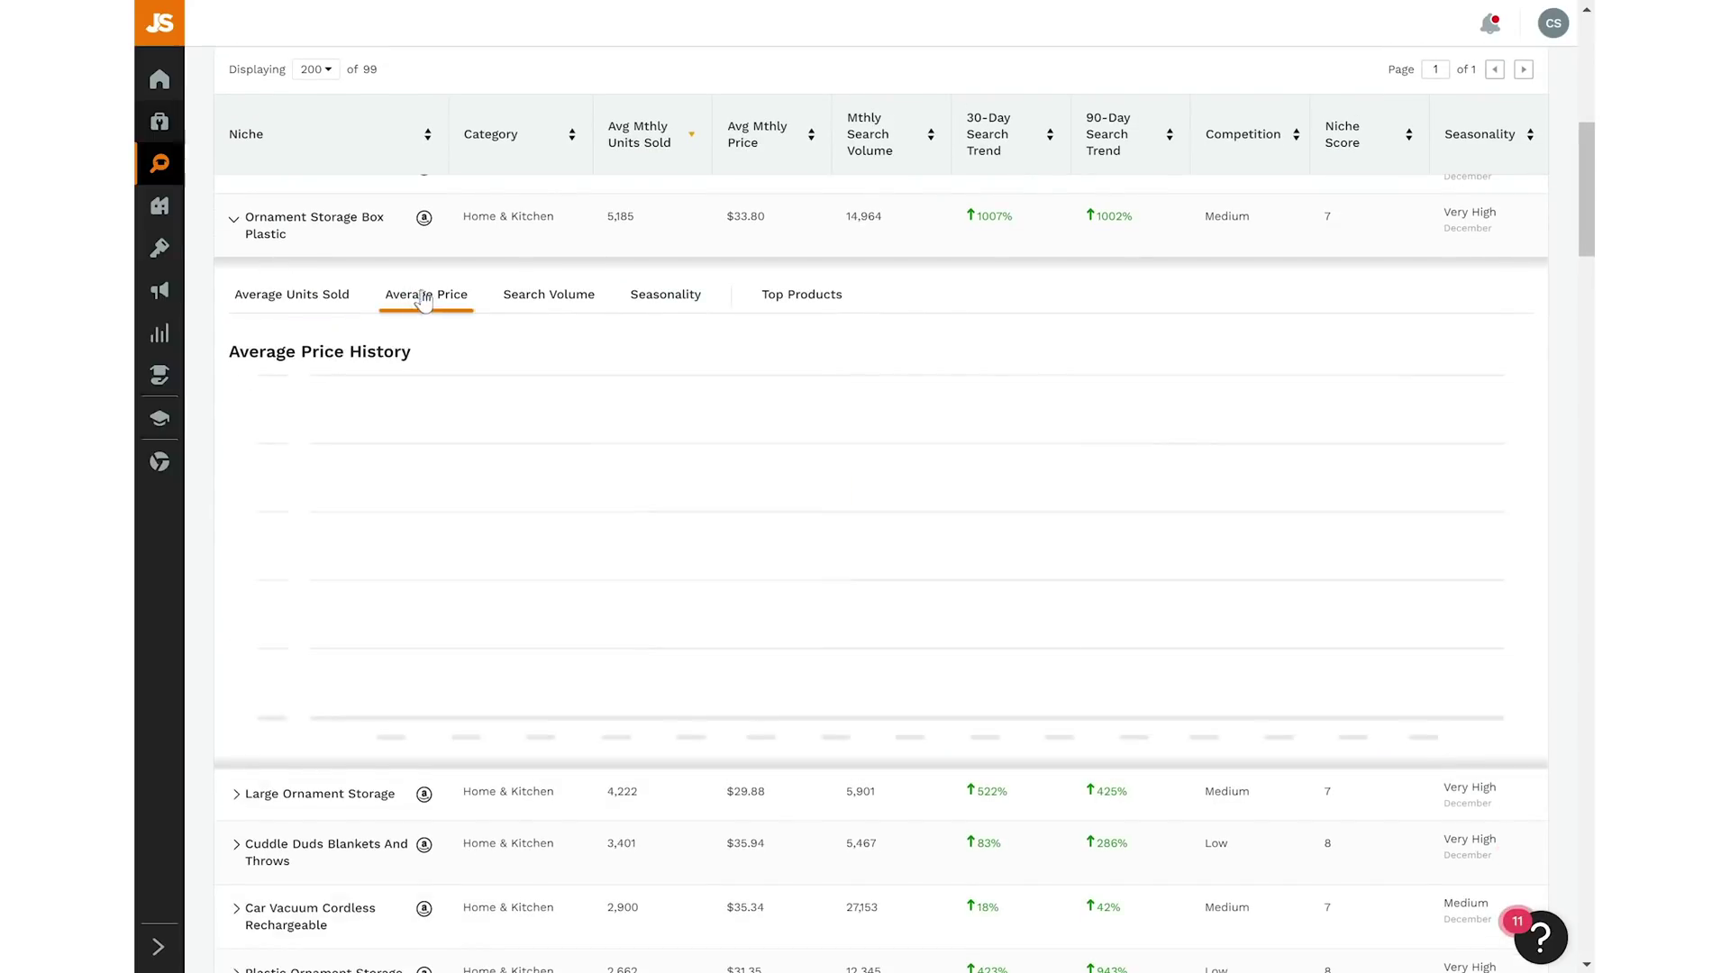
{"action": "left_click", "coordinate": [542, 303]}
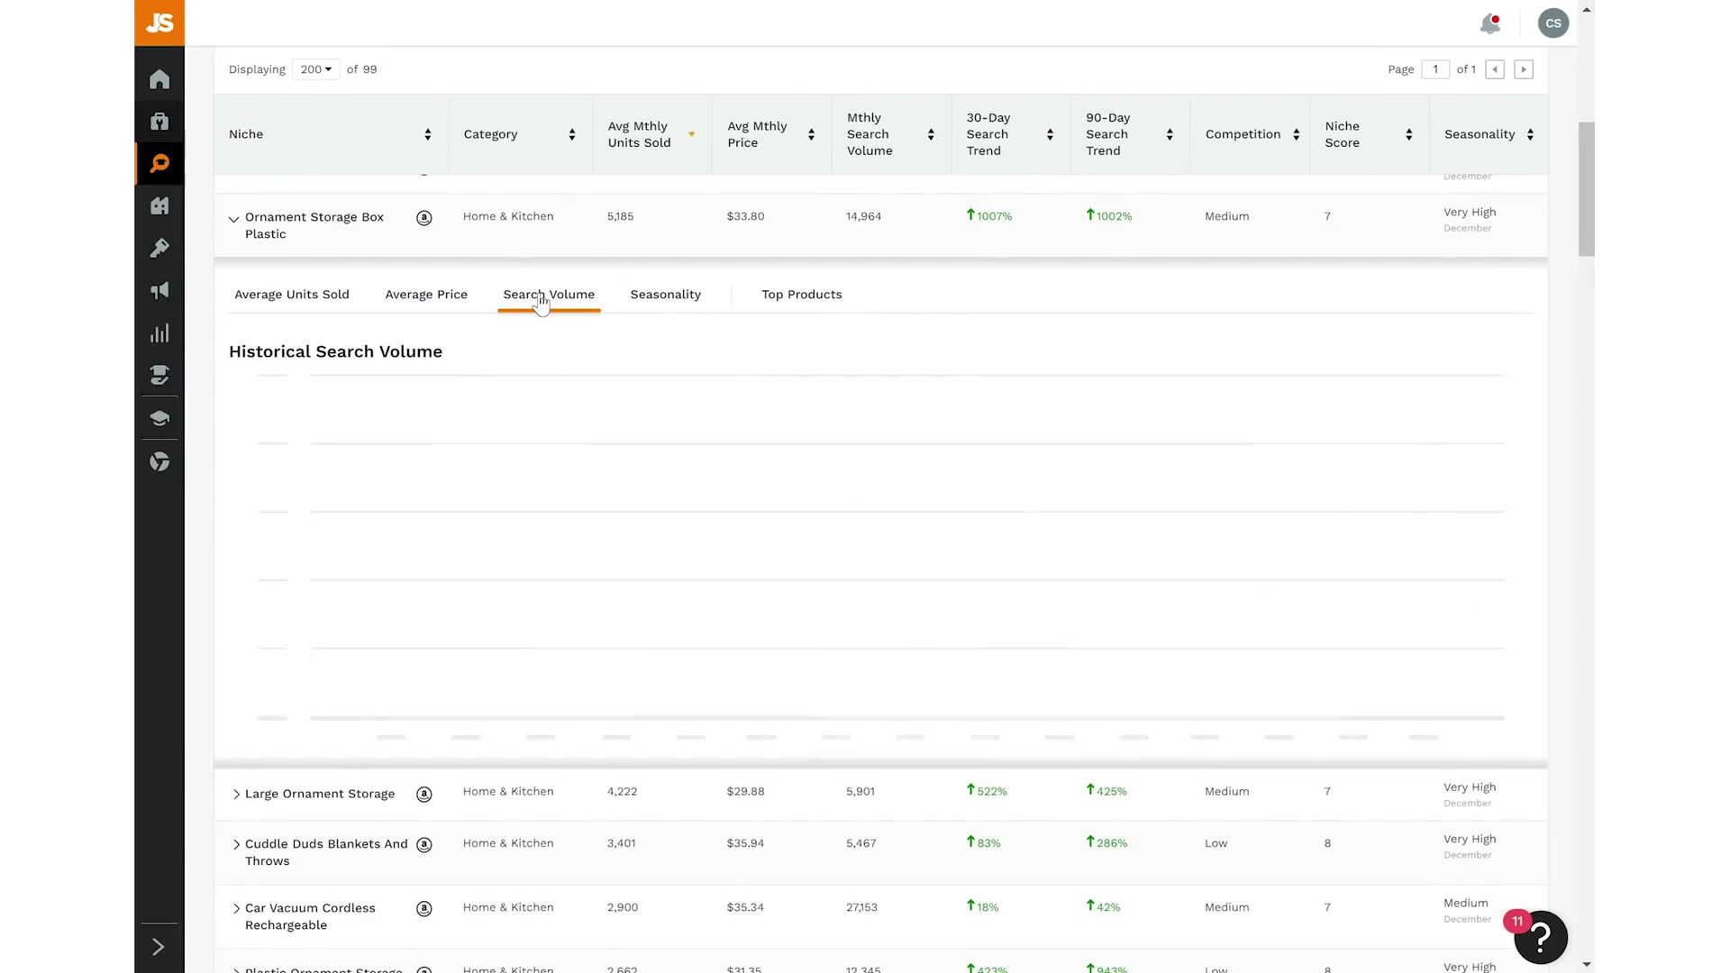
{"action": "left_click", "coordinate": [661, 304]}
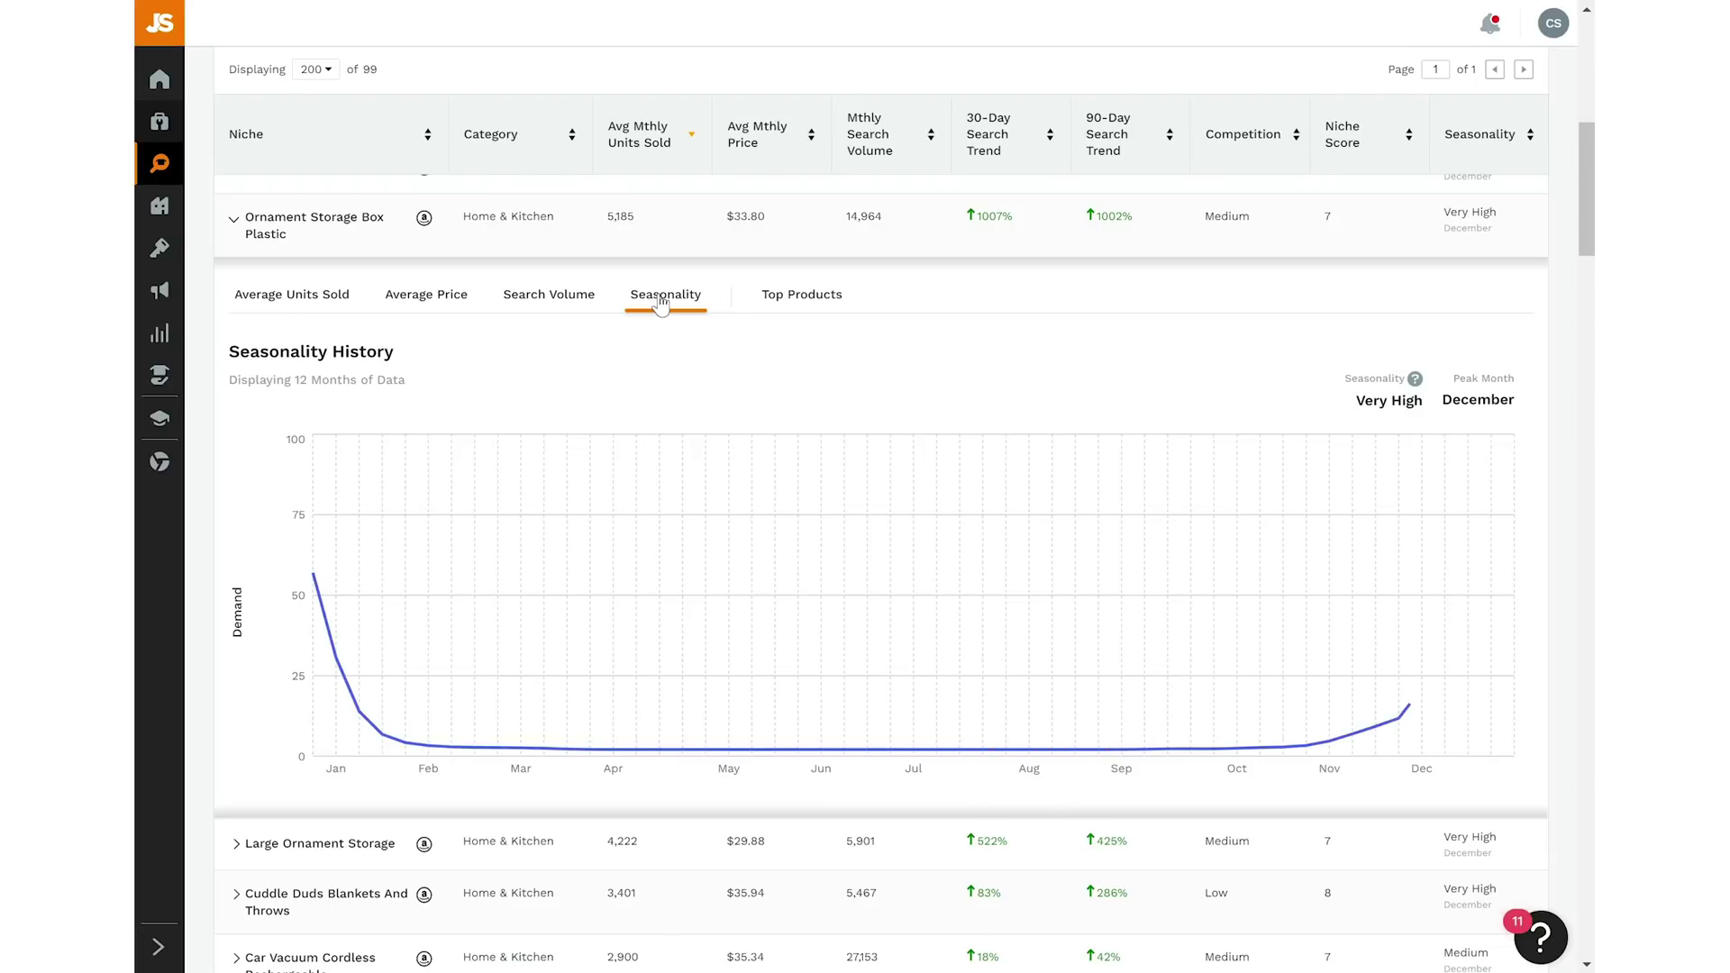
{"action": "left_click", "coordinate": [811, 300]}
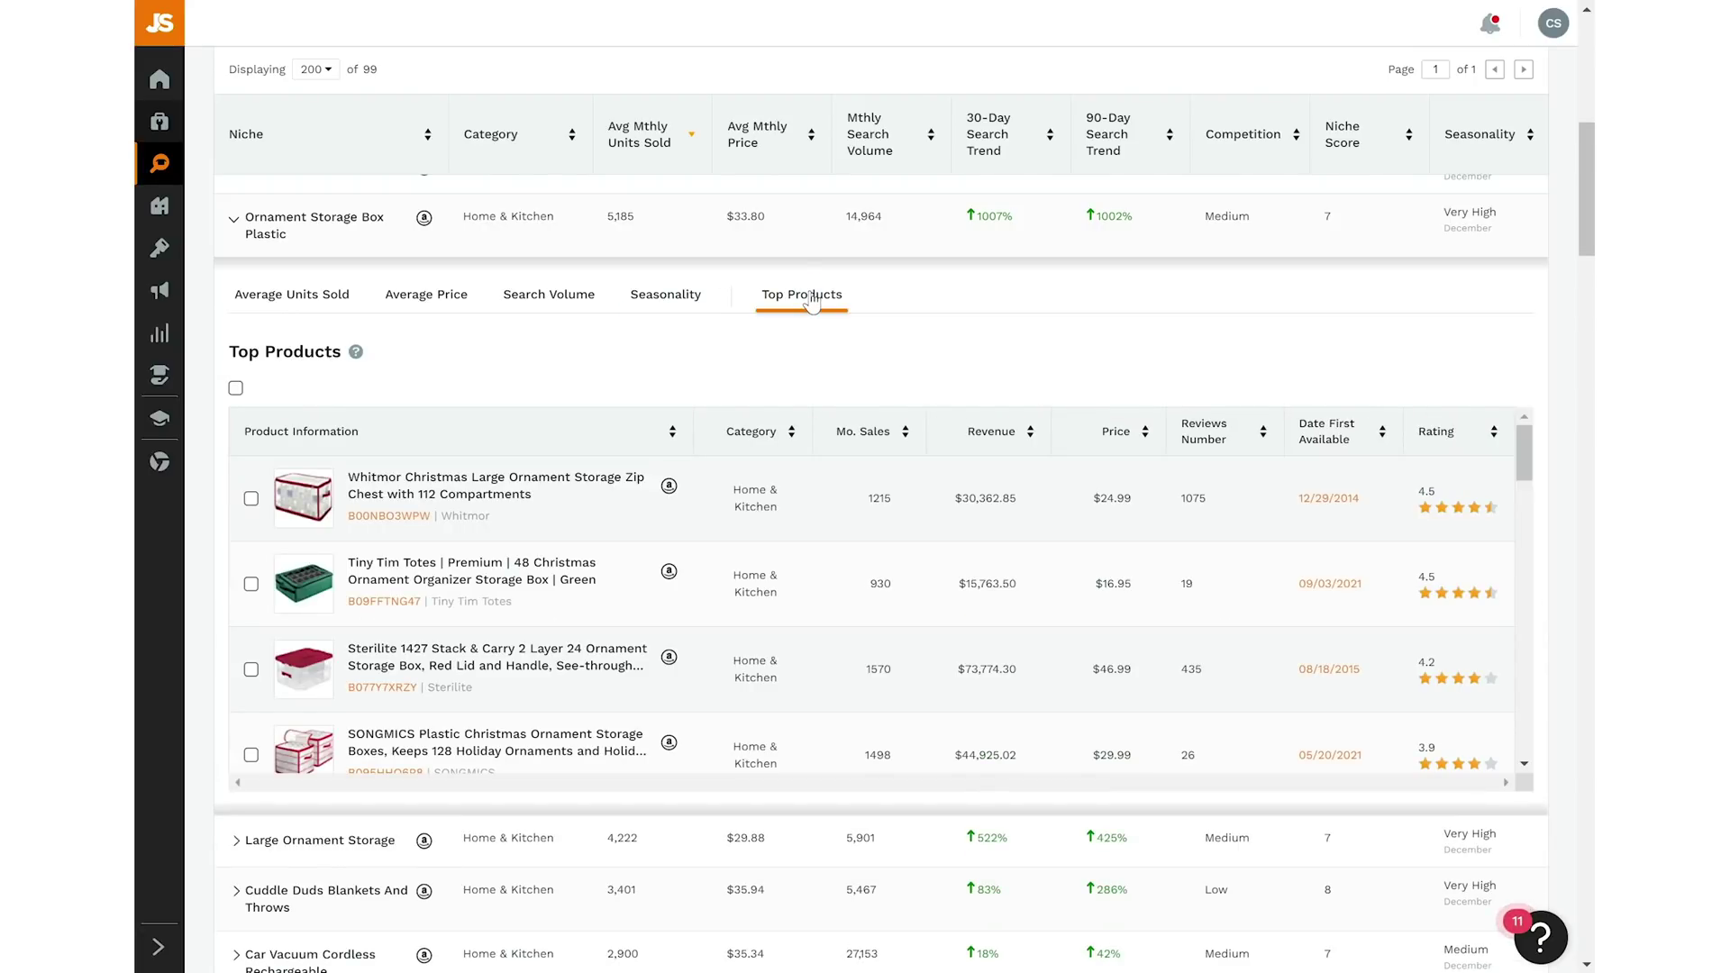
{"action": "scroll", "coordinate": [662, 538], "scroll_direction": "down", "scroll_amount": 1}
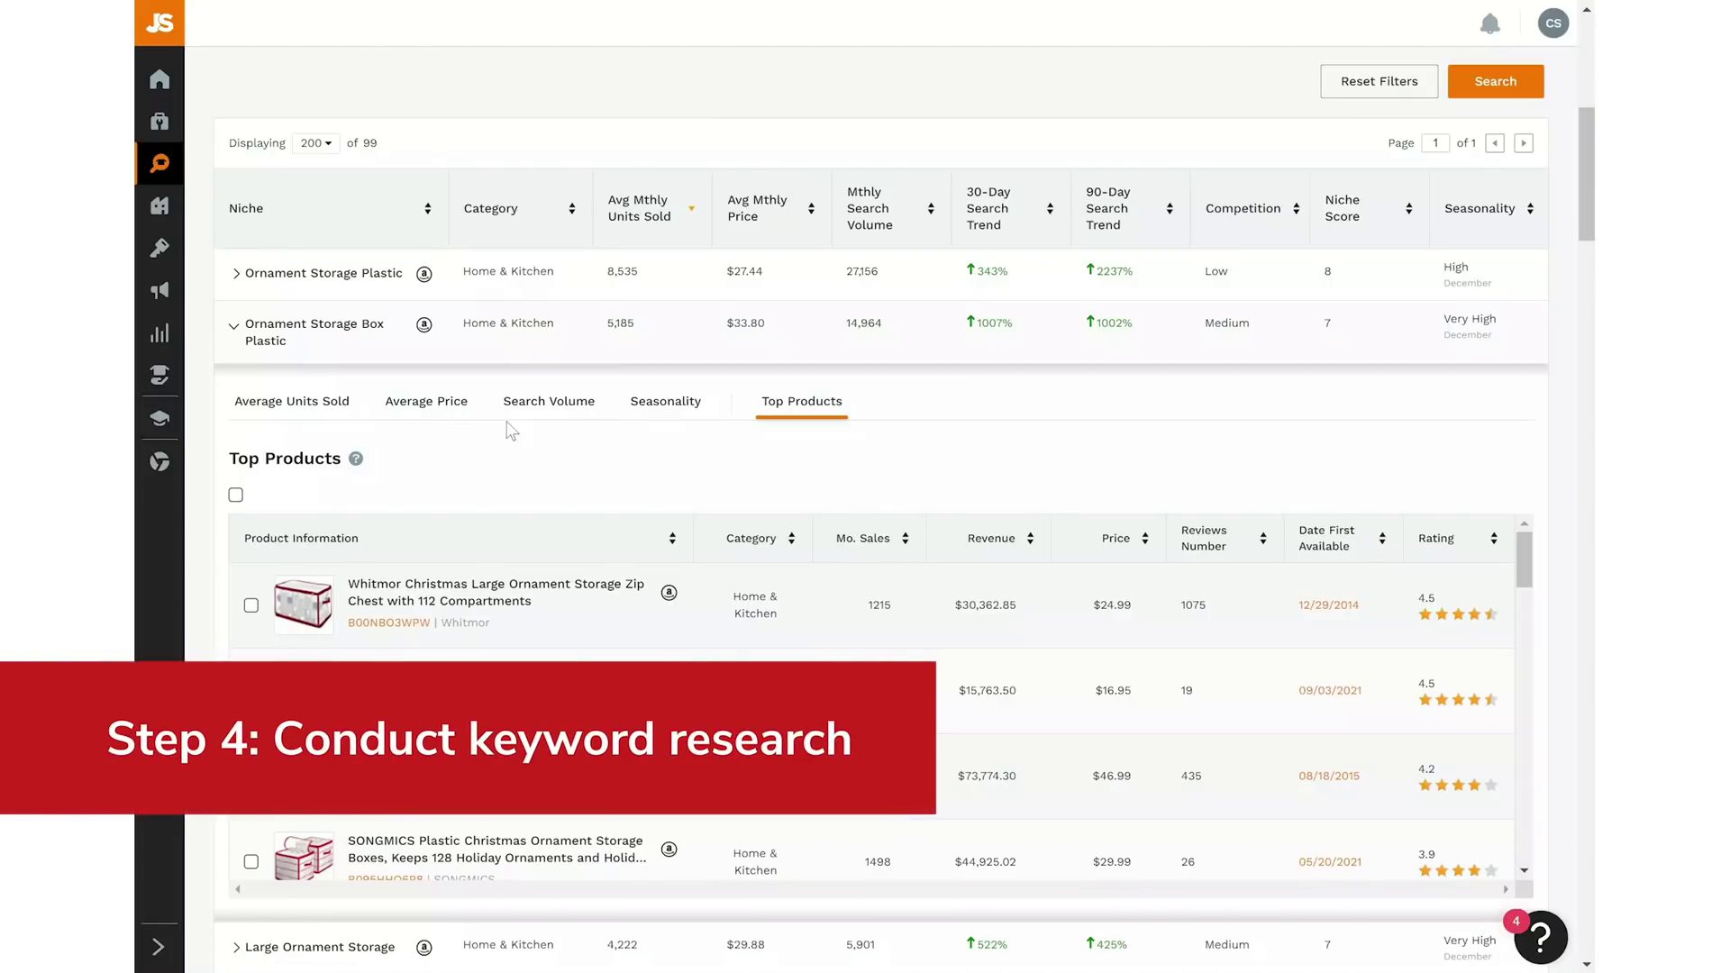
- Open Keyword Scout from the keyword tools
{"action": "mouse_move", "coordinate": [185, 302]}
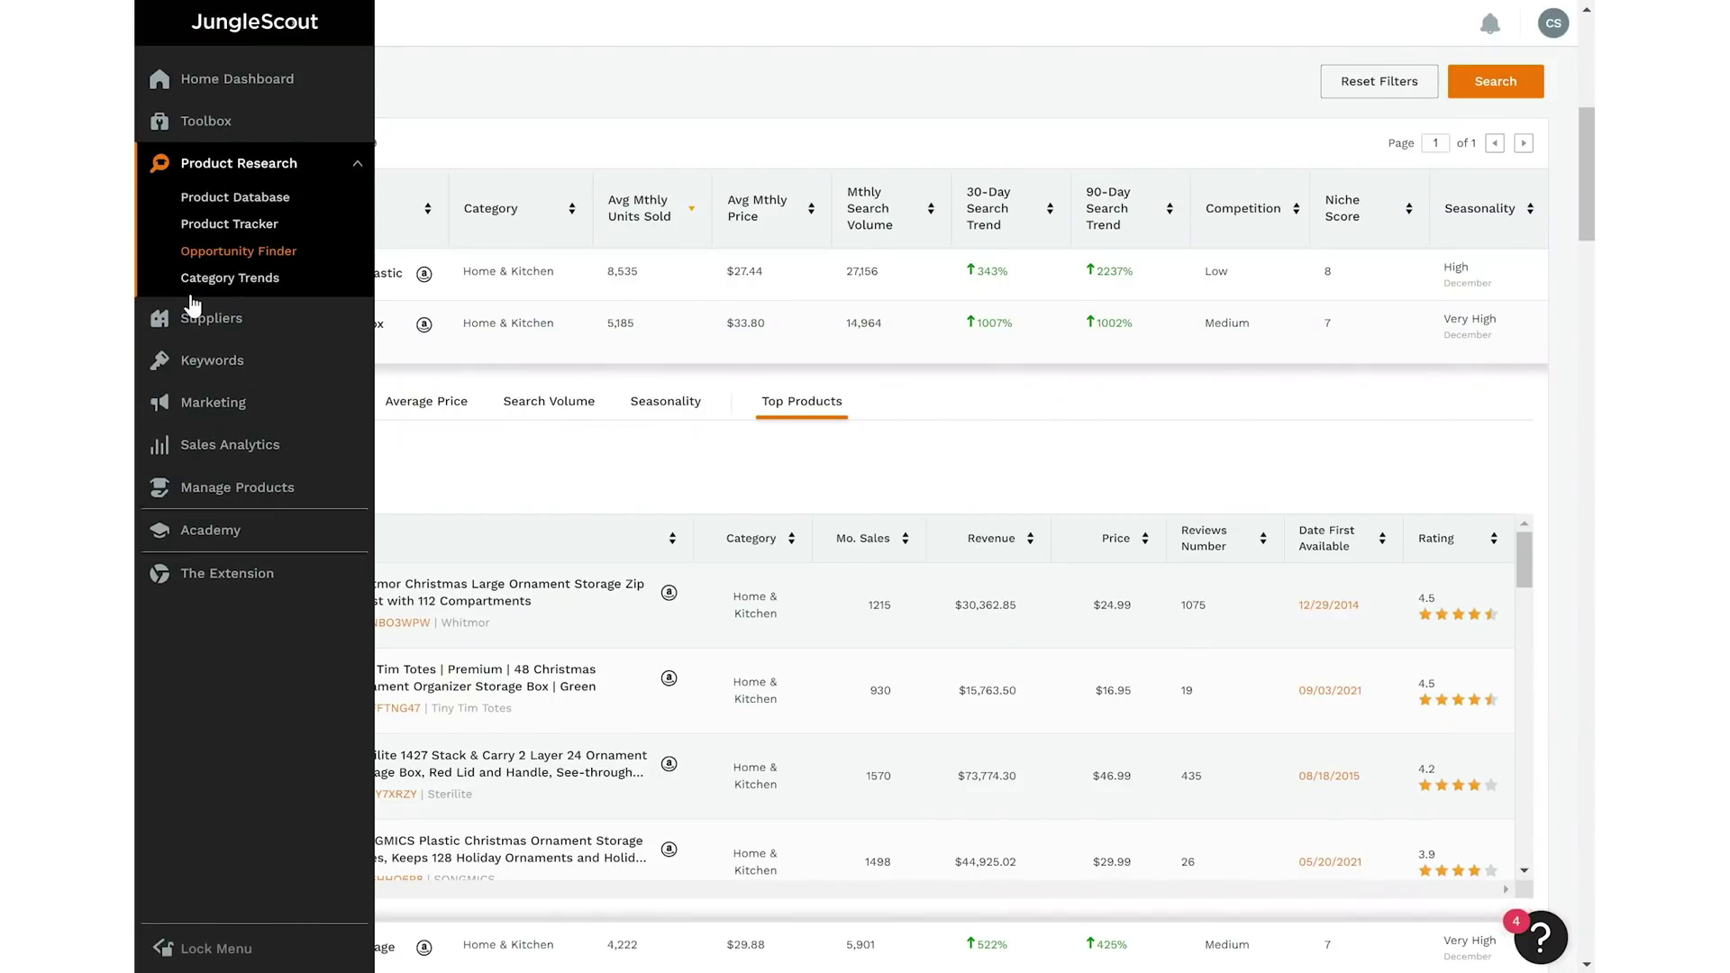
{"action": "left_click", "coordinate": [201, 365]}
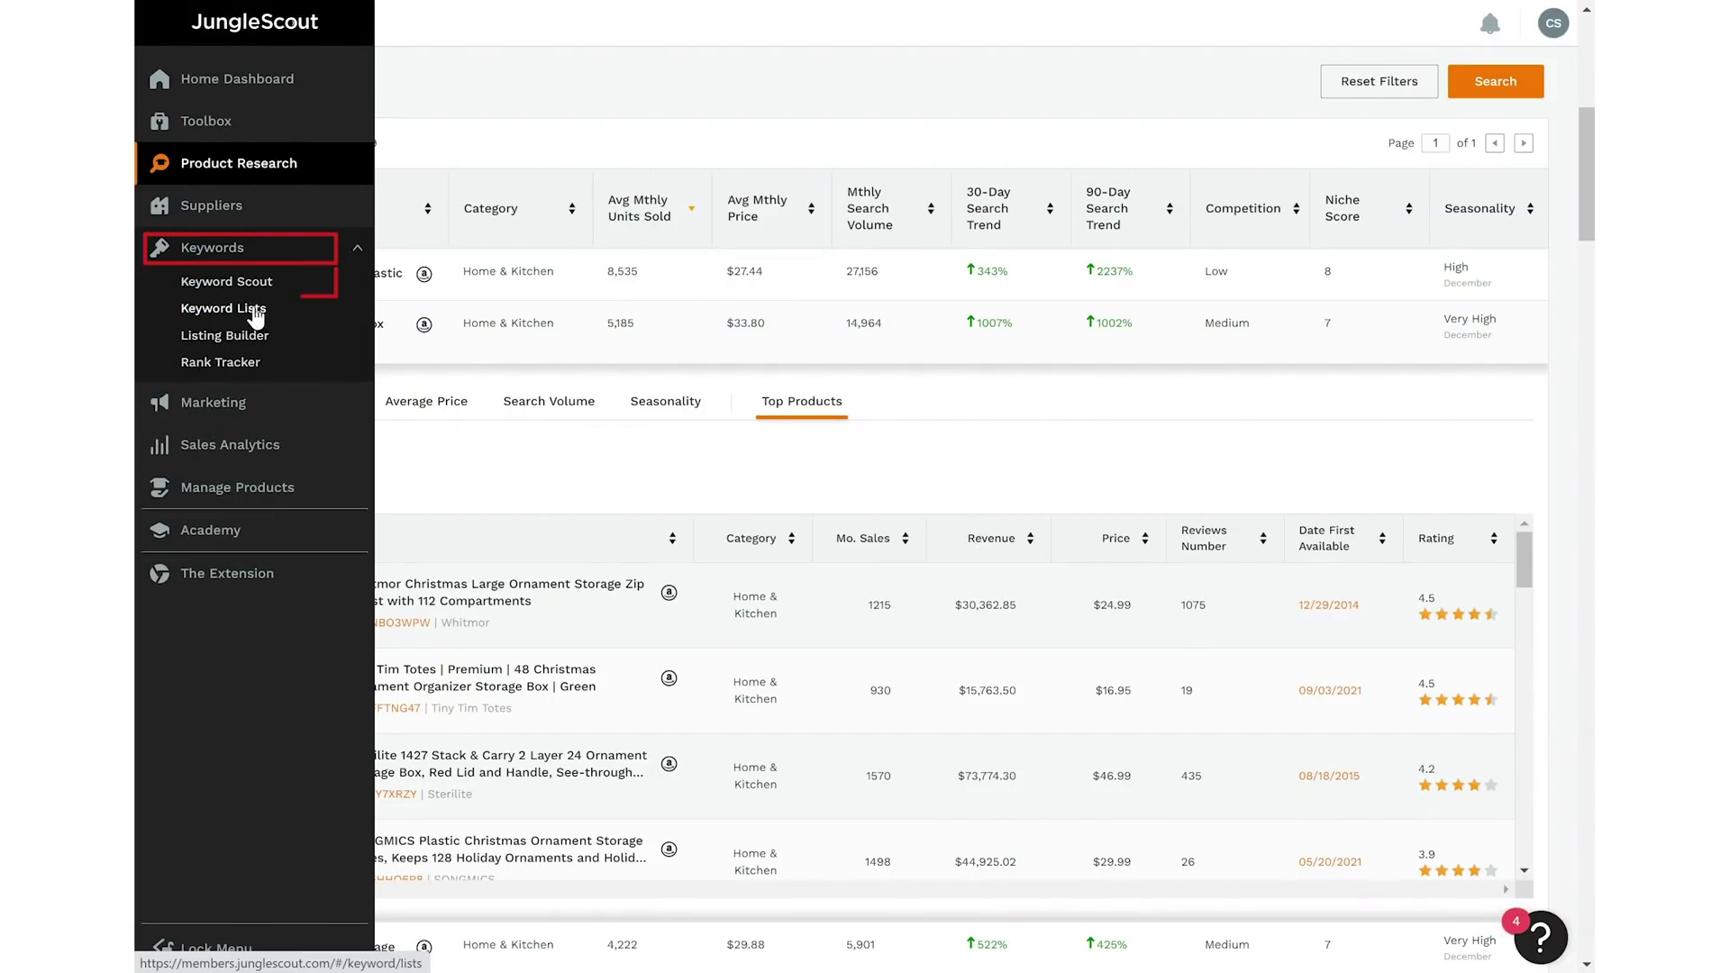
{"action": "left_click", "coordinate": [227, 282]}
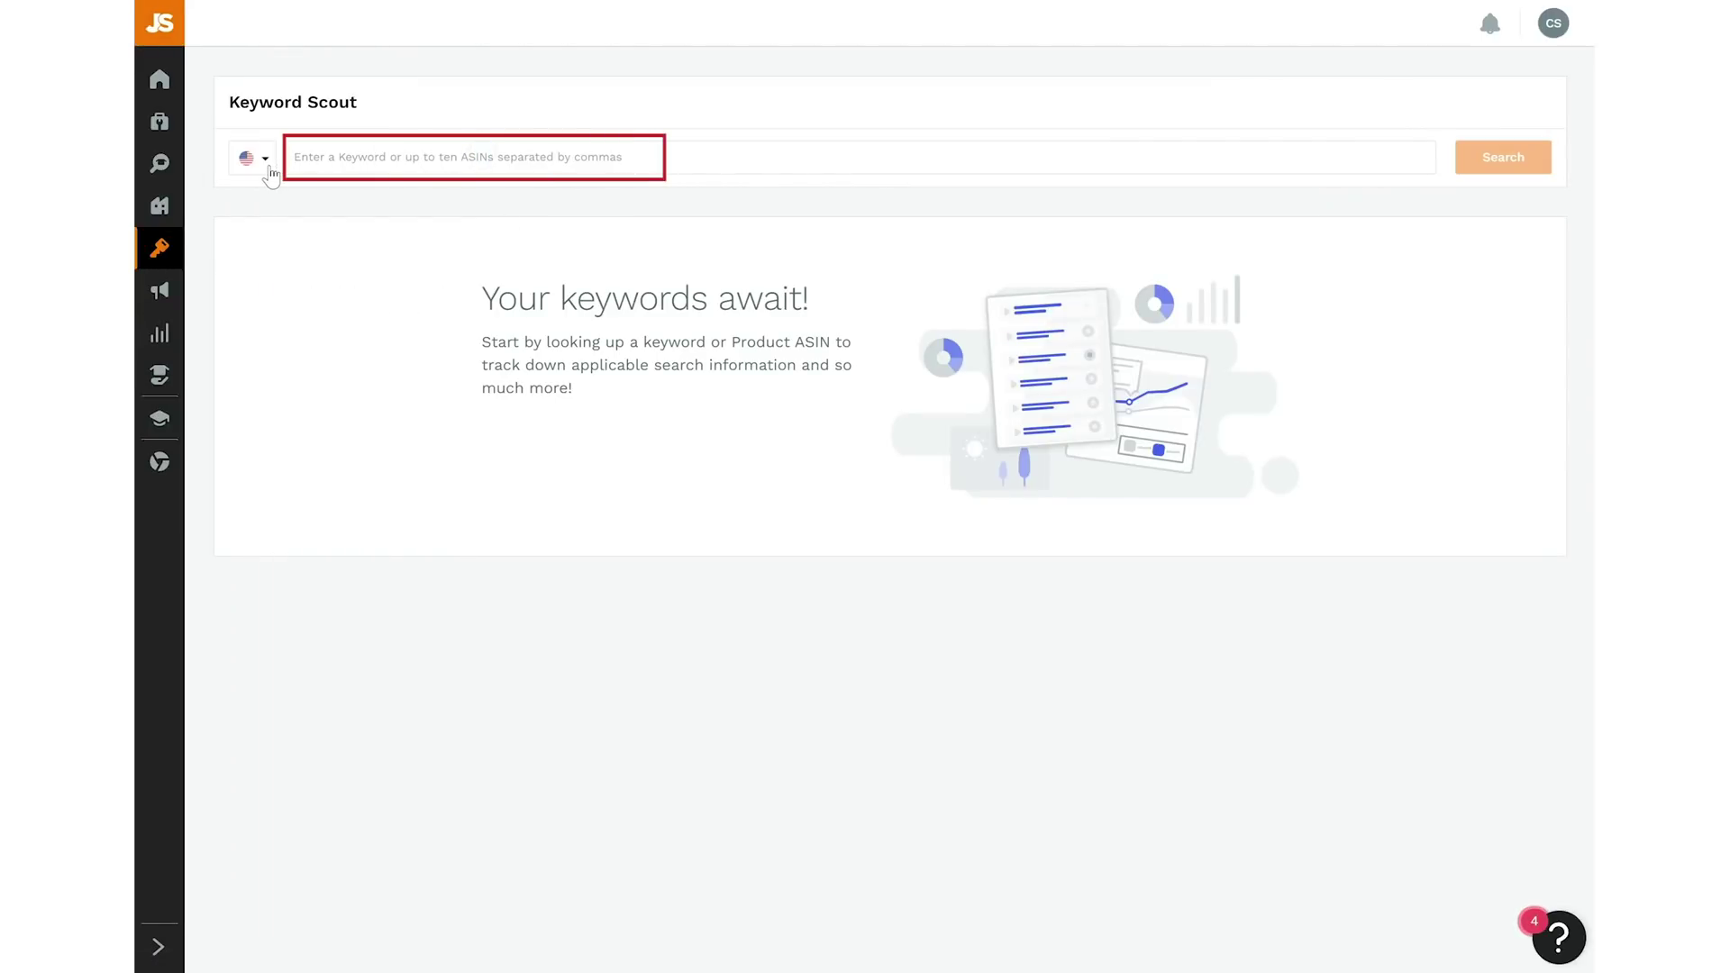
- Search the United States marketplace for the keyword "ornament storage box plastic"
{"action": "left_click", "coordinate": [271, 171]}
{"action": "left_click", "coordinate": [375, 191]}
{"action": "left_click", "coordinate": [416, 155]}
{"action": "type", "text": "ornament storage box plastic"}
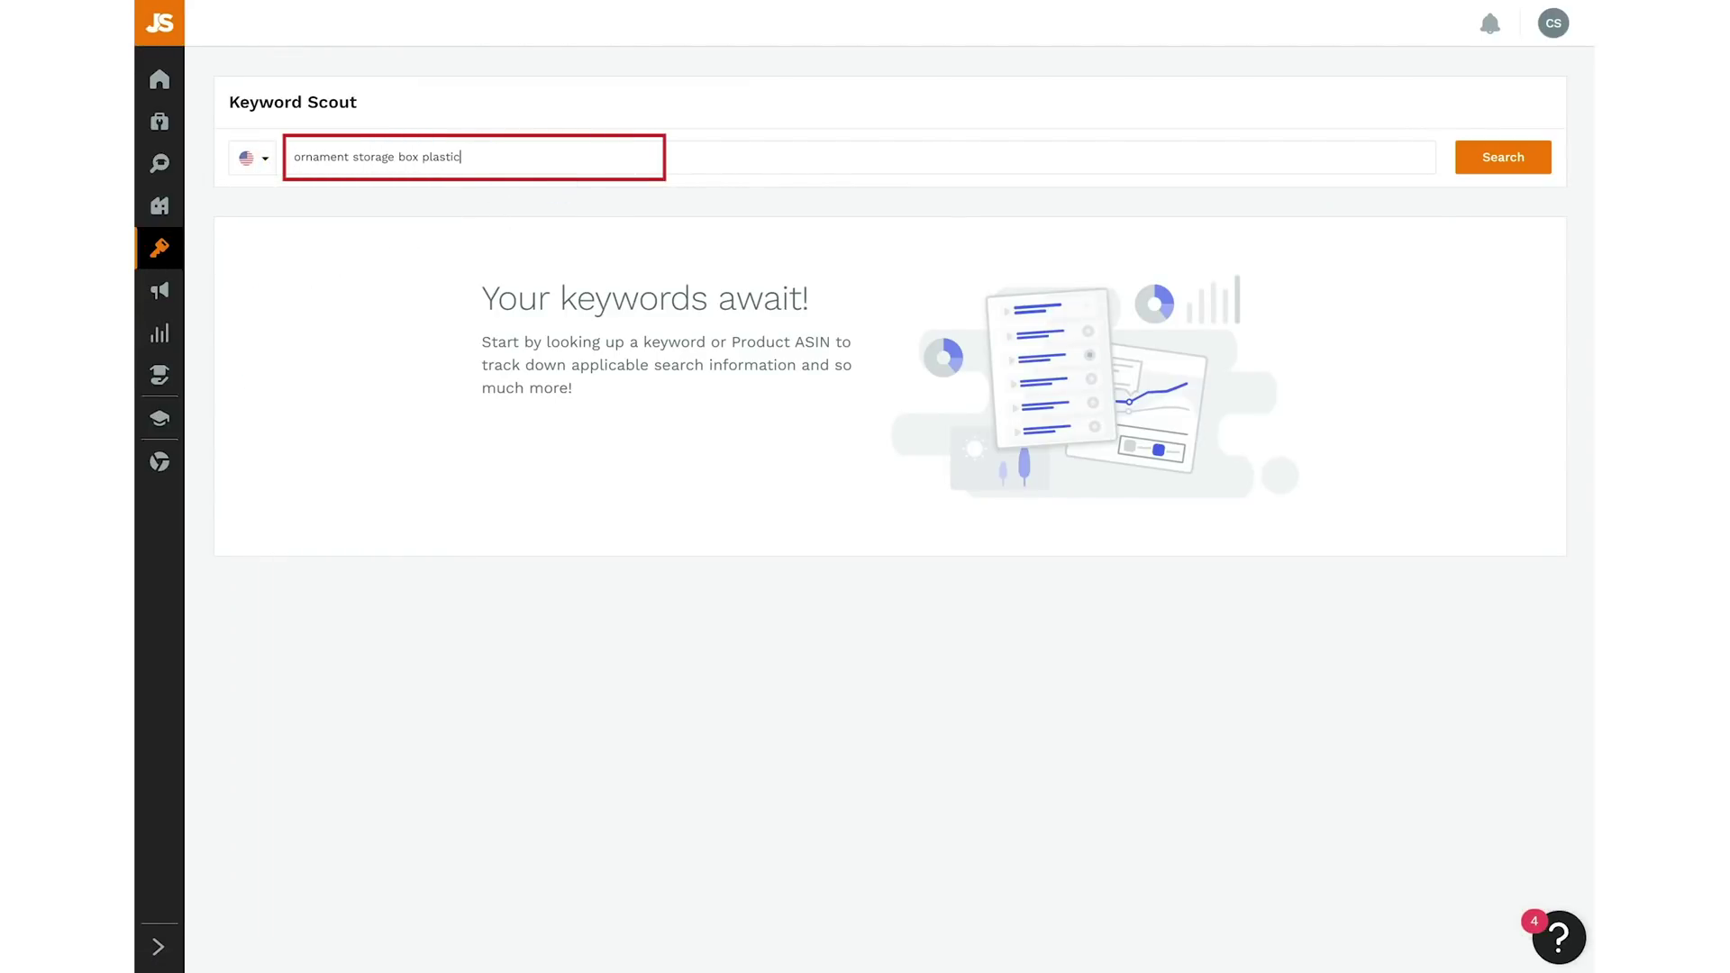
{"action": "left_click", "coordinate": [1519, 157]}
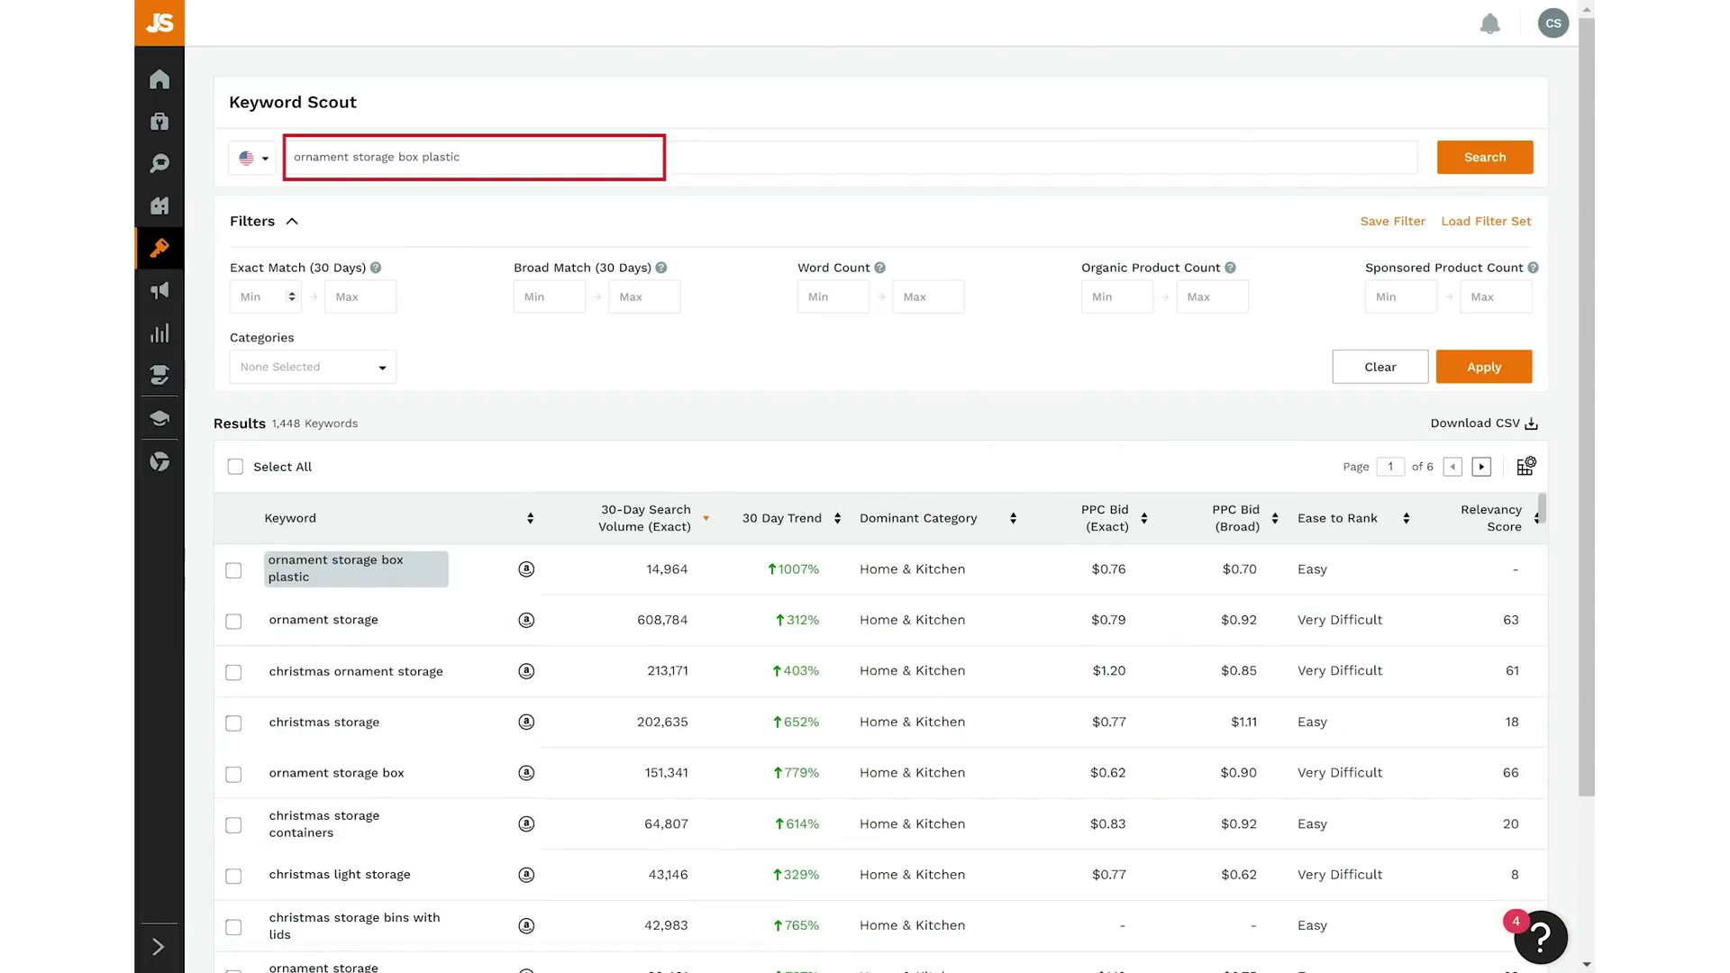
- Filter the keyword results to a minimum 30-day exact match of 500 and a minimum broad match of 15000
{"action": "left_click", "coordinate": [264, 298]}
{"action": "type", "text": "500"}
{"action": "left_click", "coordinate": [547, 297]}
{"action": "type", "text": "1"}
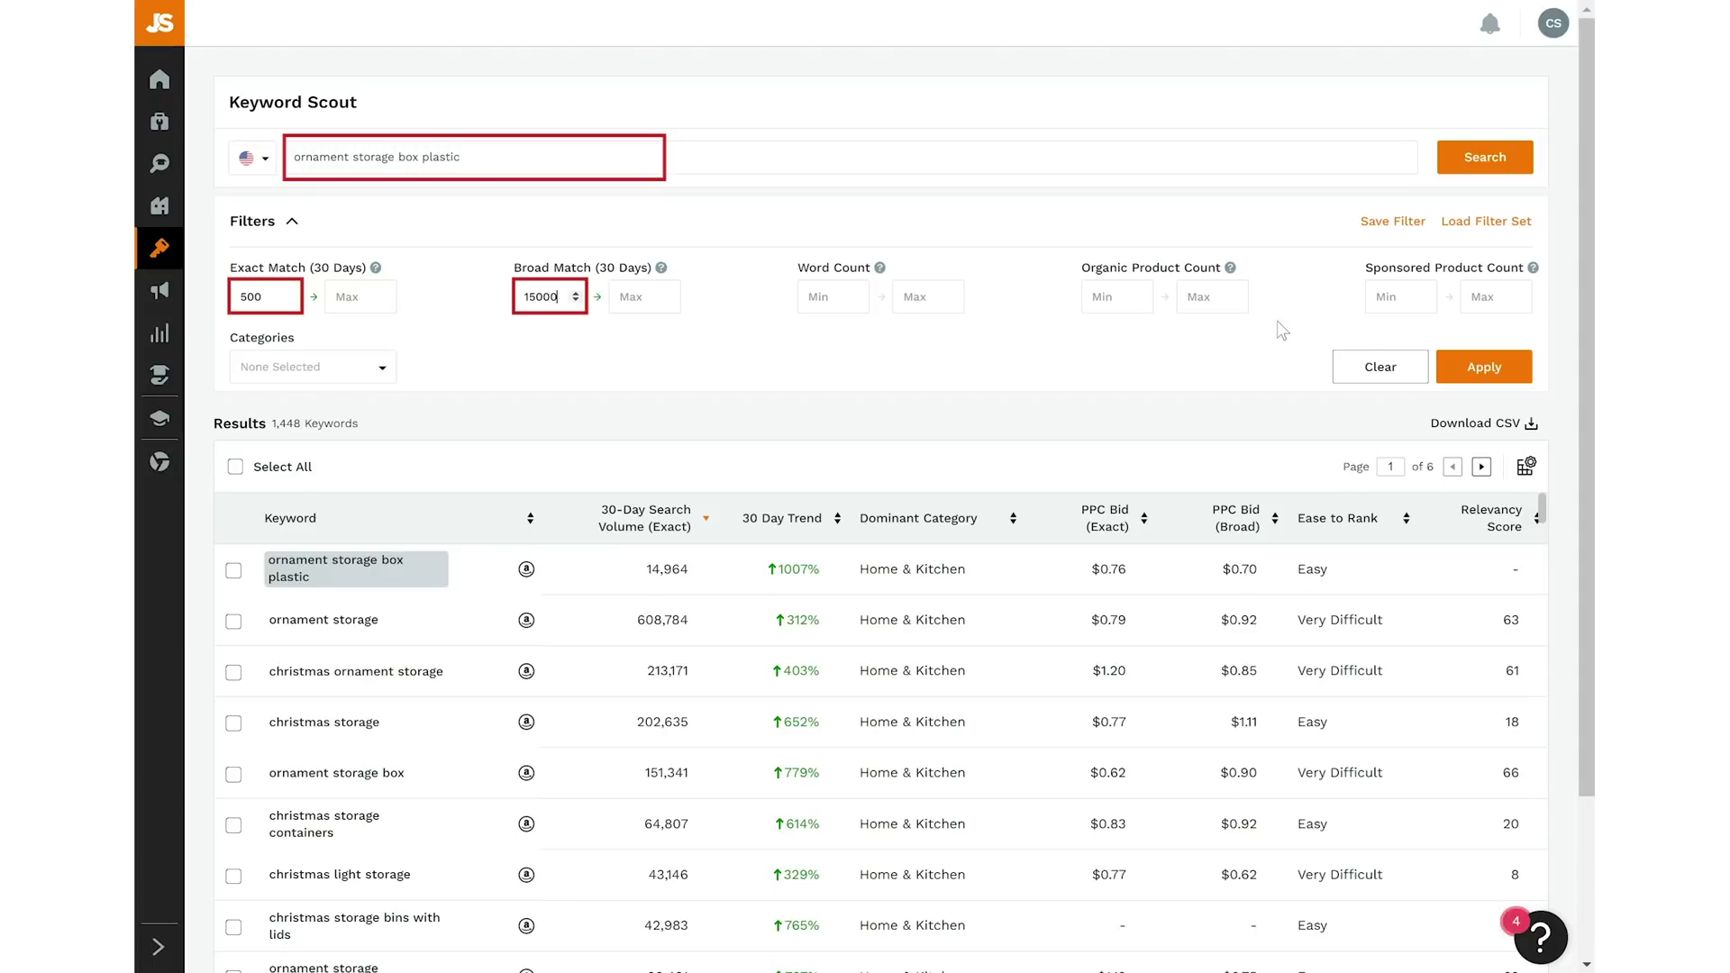
{"action": "left_click", "coordinate": [1474, 369]}
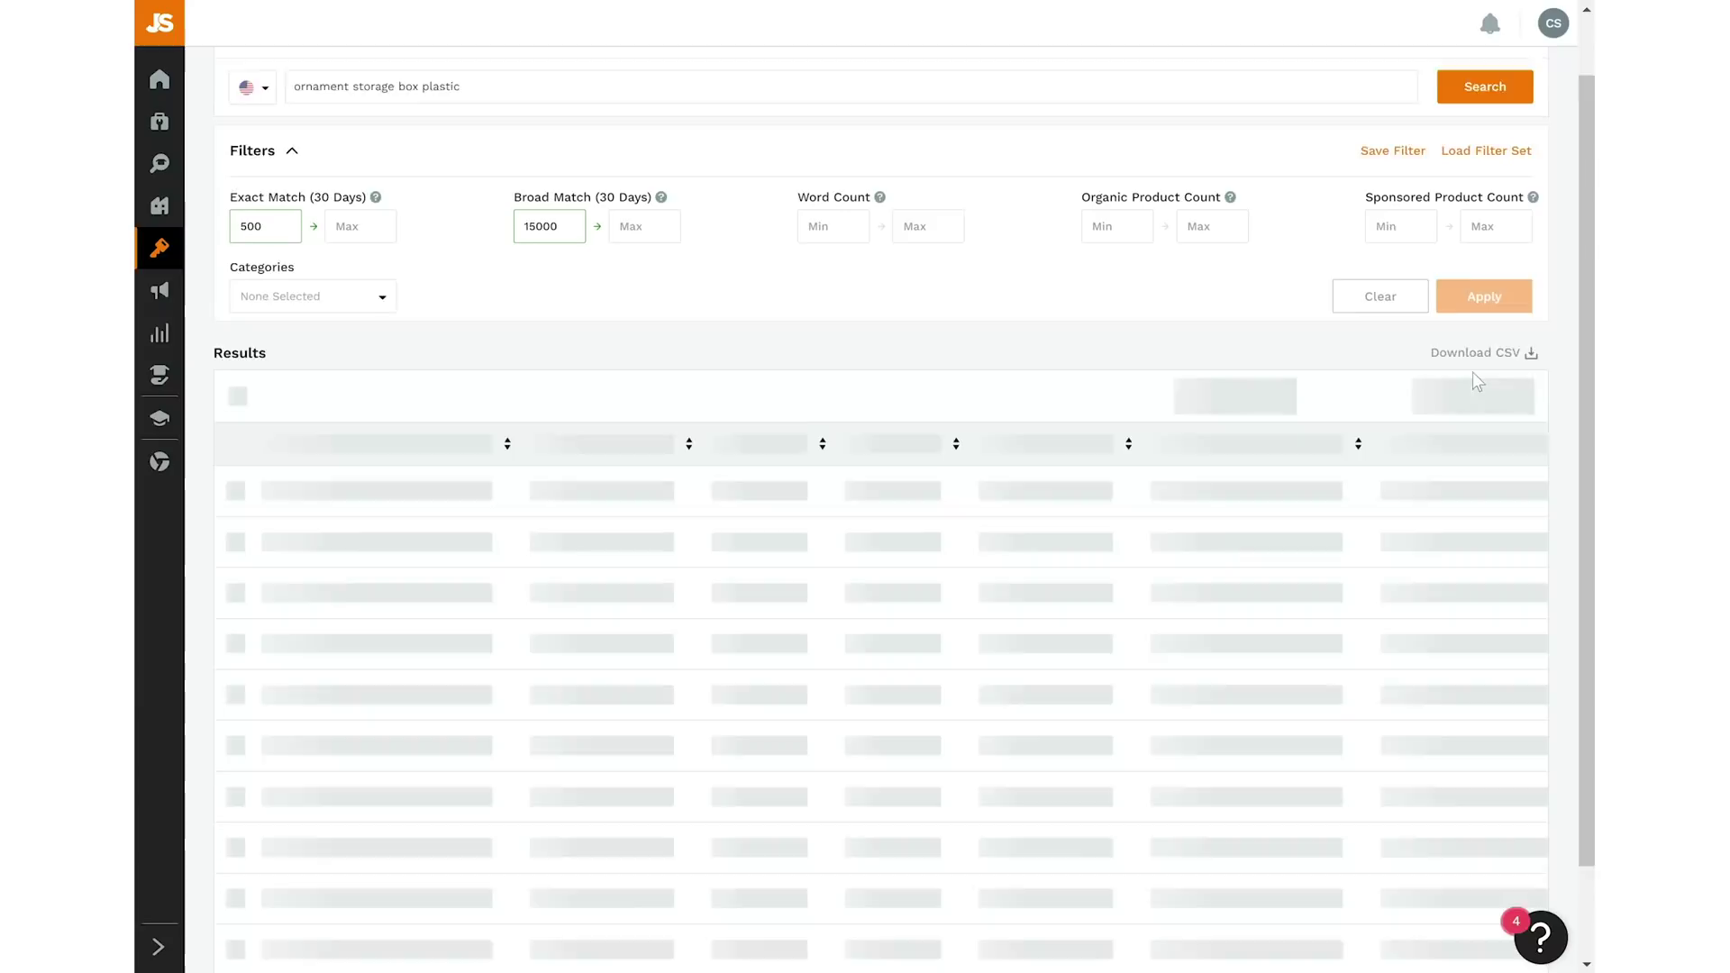
- Examine the historical search volume of ornament storage box plastic, christmas storage, ornament storage box and ornament storage containers
{"action": "scroll", "coordinate": [1081, 451], "scroll_direction": "down", "scroll_amount": 2}
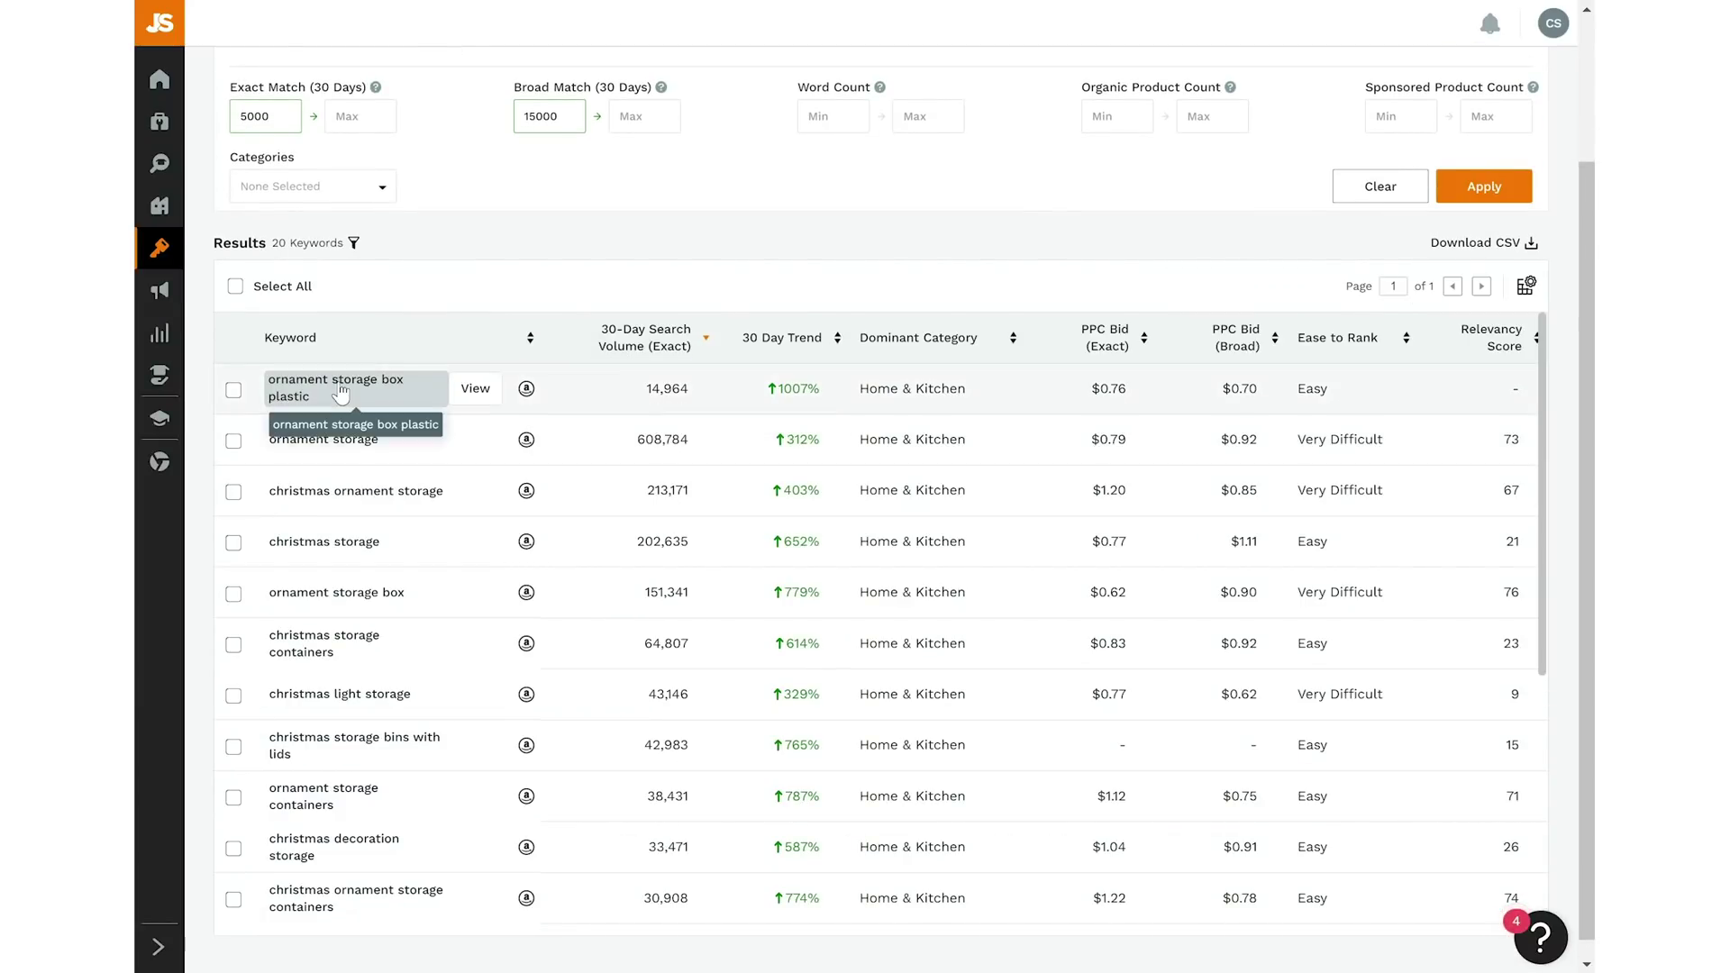
{"action": "left_click", "coordinate": [383, 394]}
{"action": "left_click", "coordinate": [374, 551]}
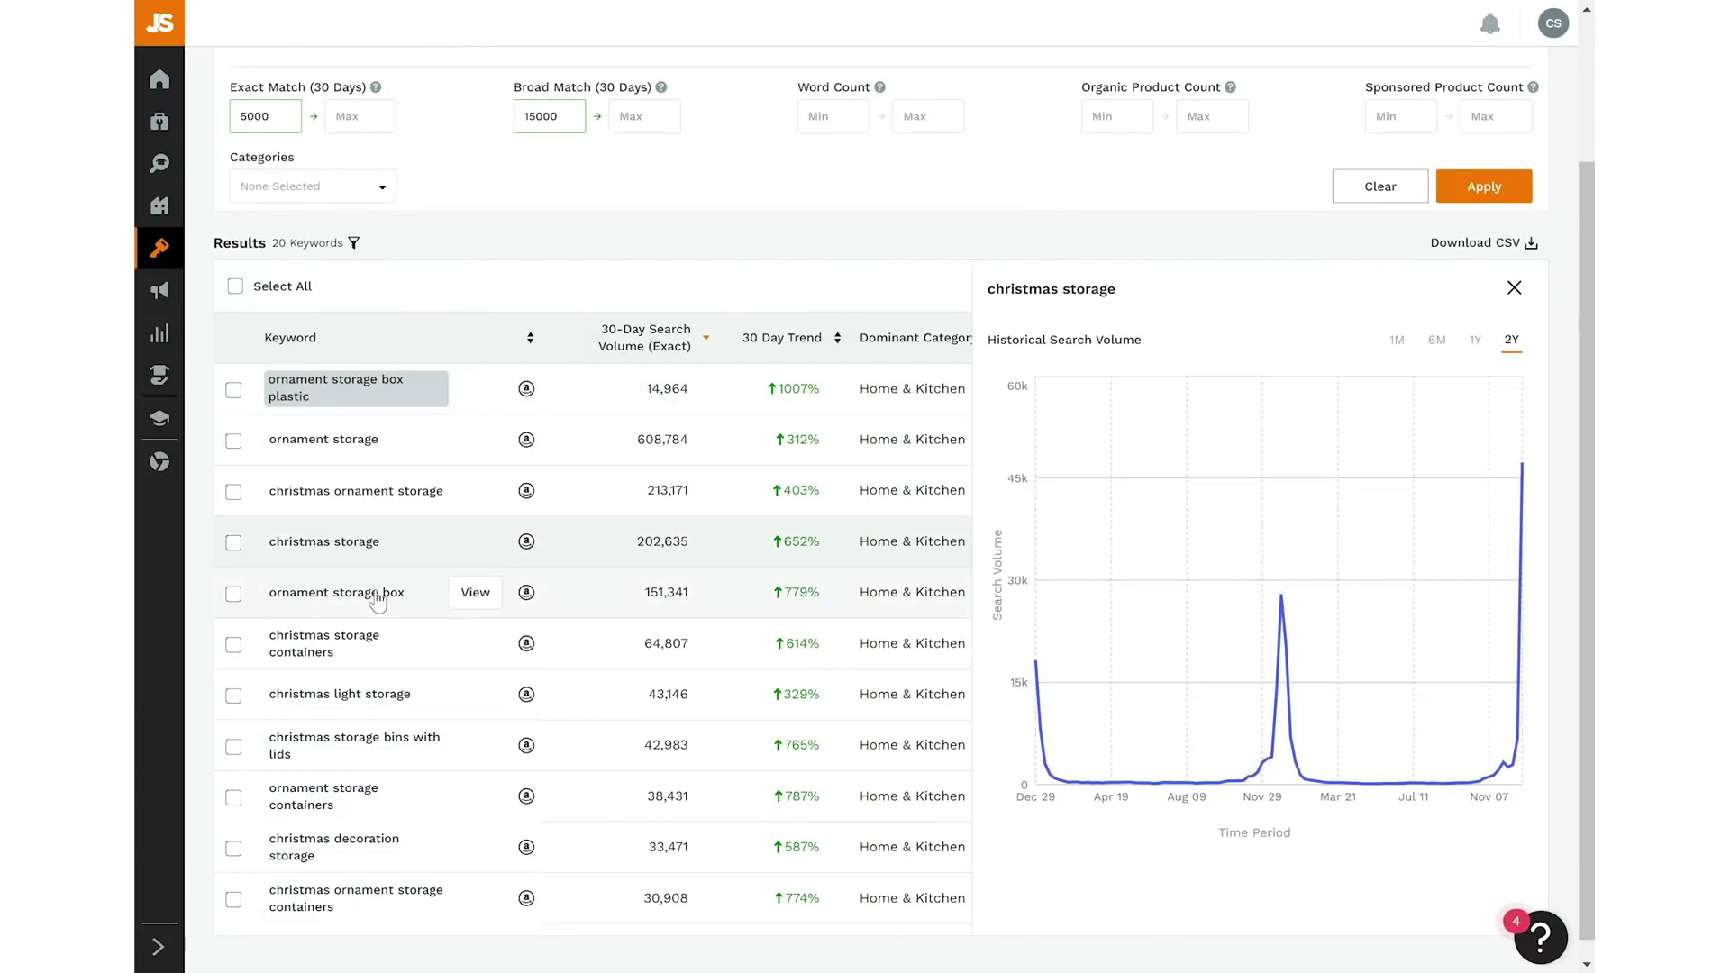
{"action": "left_click", "coordinate": [369, 595]}
{"action": "left_click", "coordinate": [354, 796]}
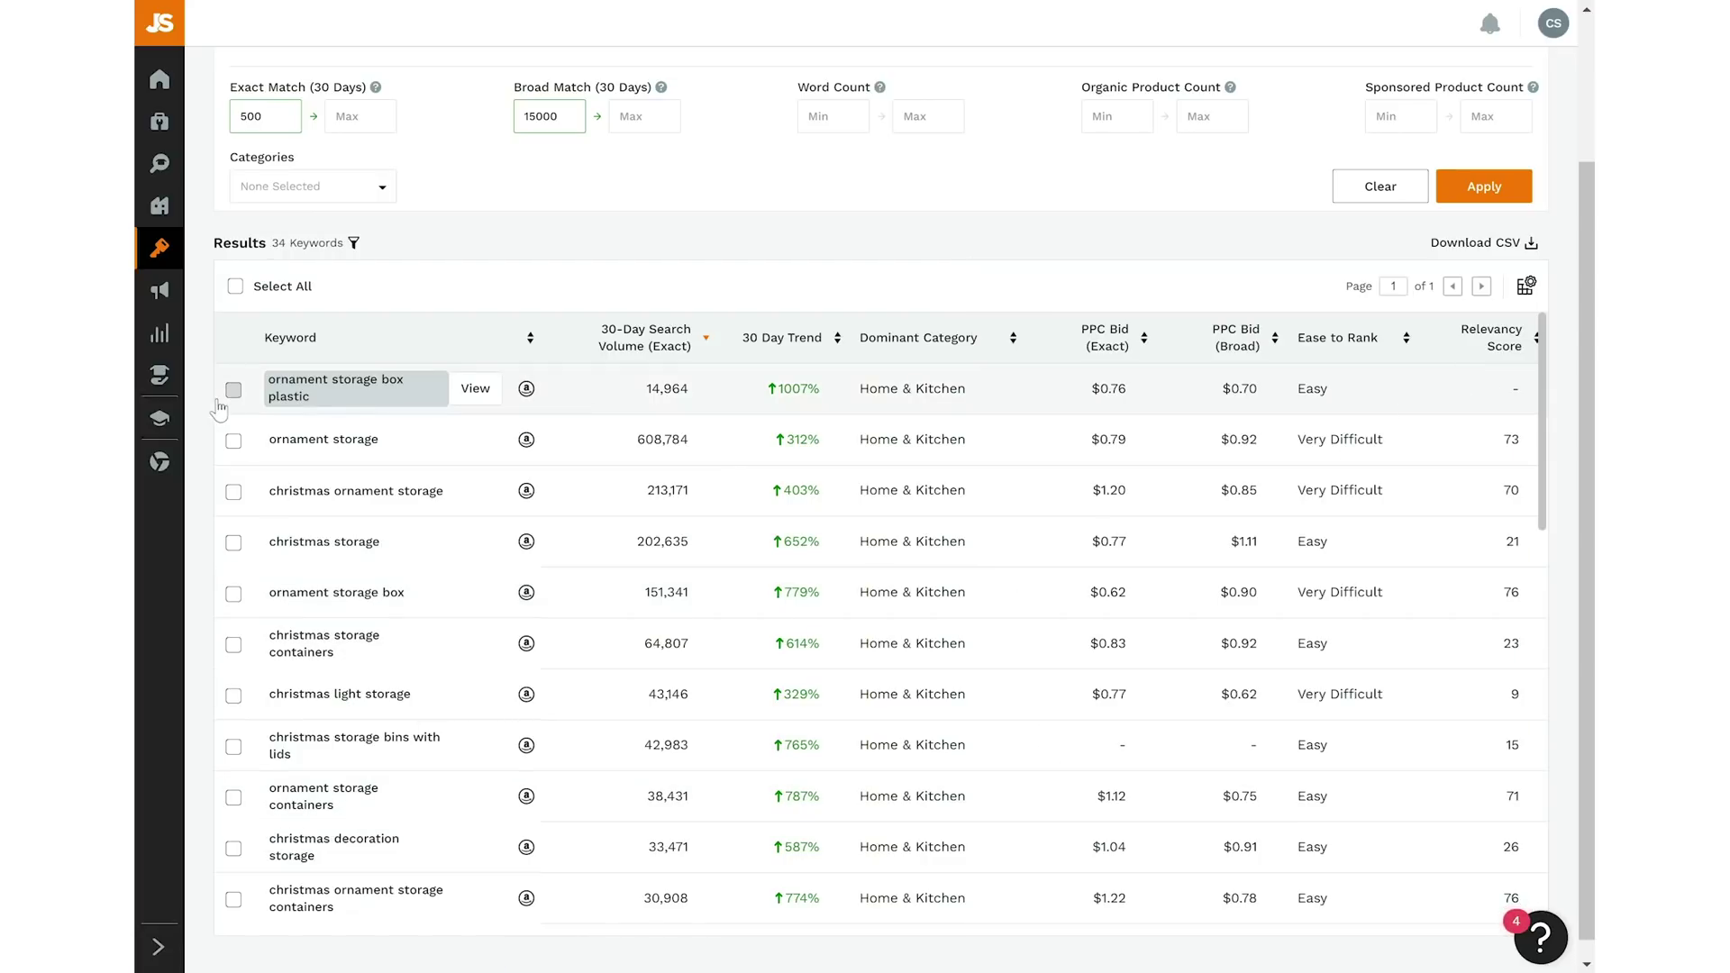
- Add ornament storage box plastic, ornament storage box, christmas storage containers, ornament storage containers and christmas ornament storage containers to a new list "ornament storage box"
{"action": "left_click", "coordinate": [233, 394]}
{"action": "left_click", "coordinate": [233, 593]}
{"action": "left_click", "coordinate": [234, 644]}
{"action": "left_click", "coordinate": [233, 797]}
{"action": "left_click", "coordinate": [234, 898]}
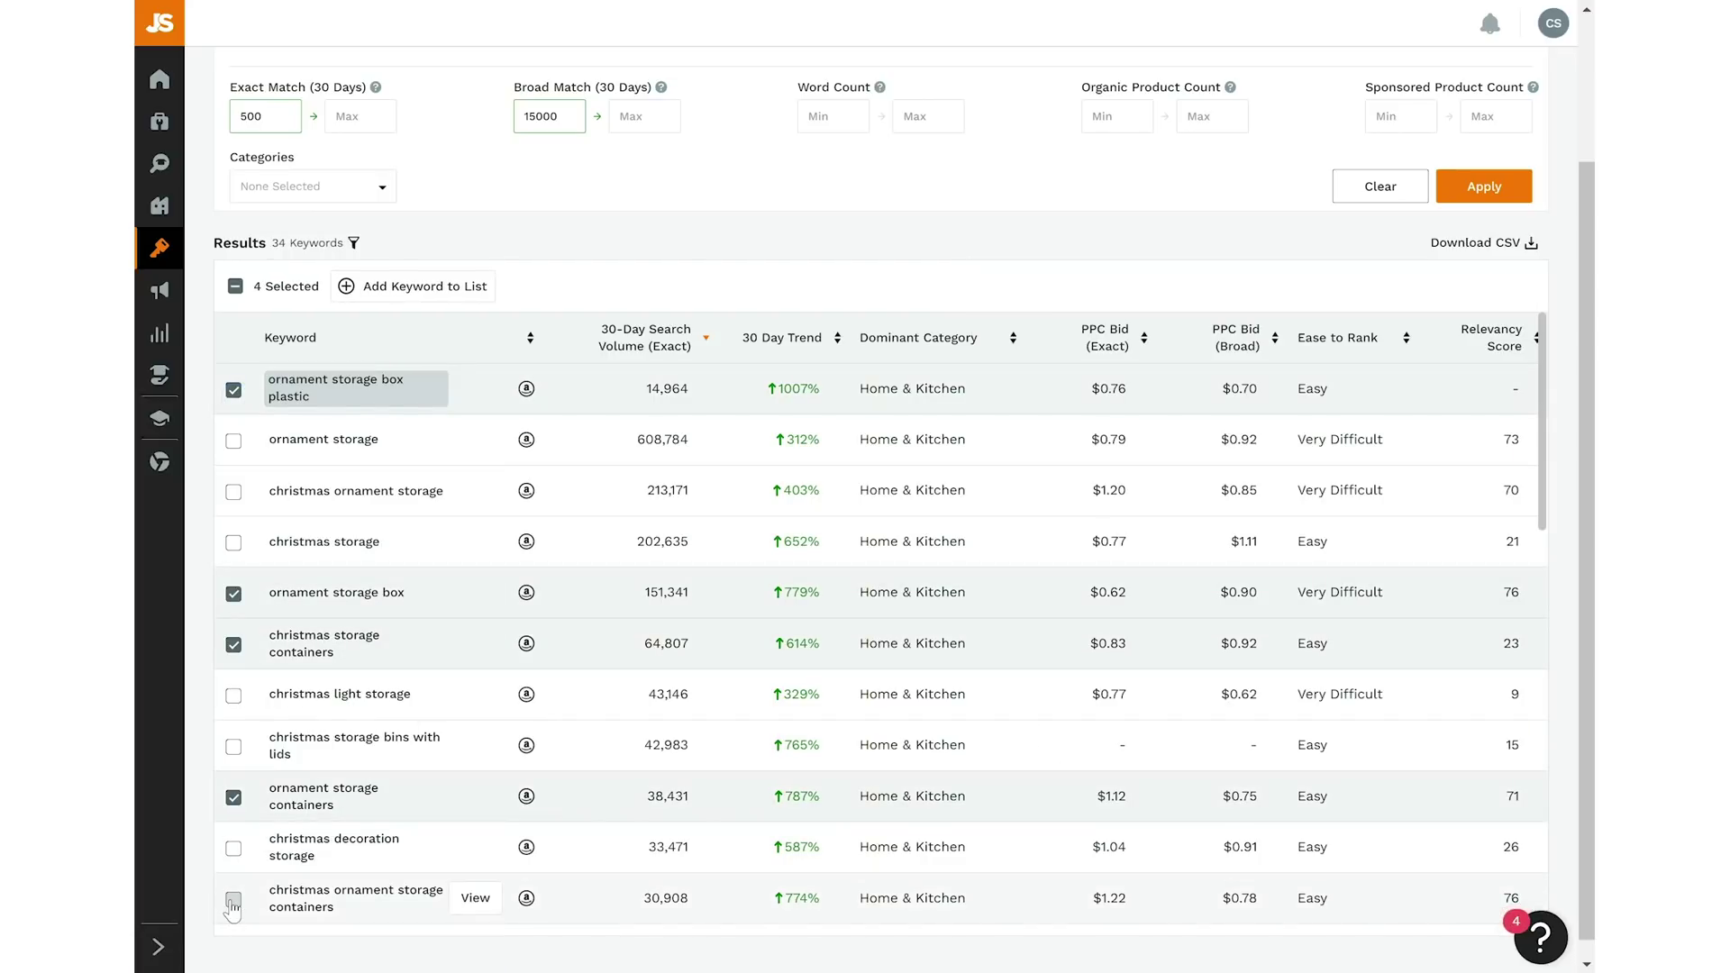
{"action": "left_click", "coordinate": [370, 290]}
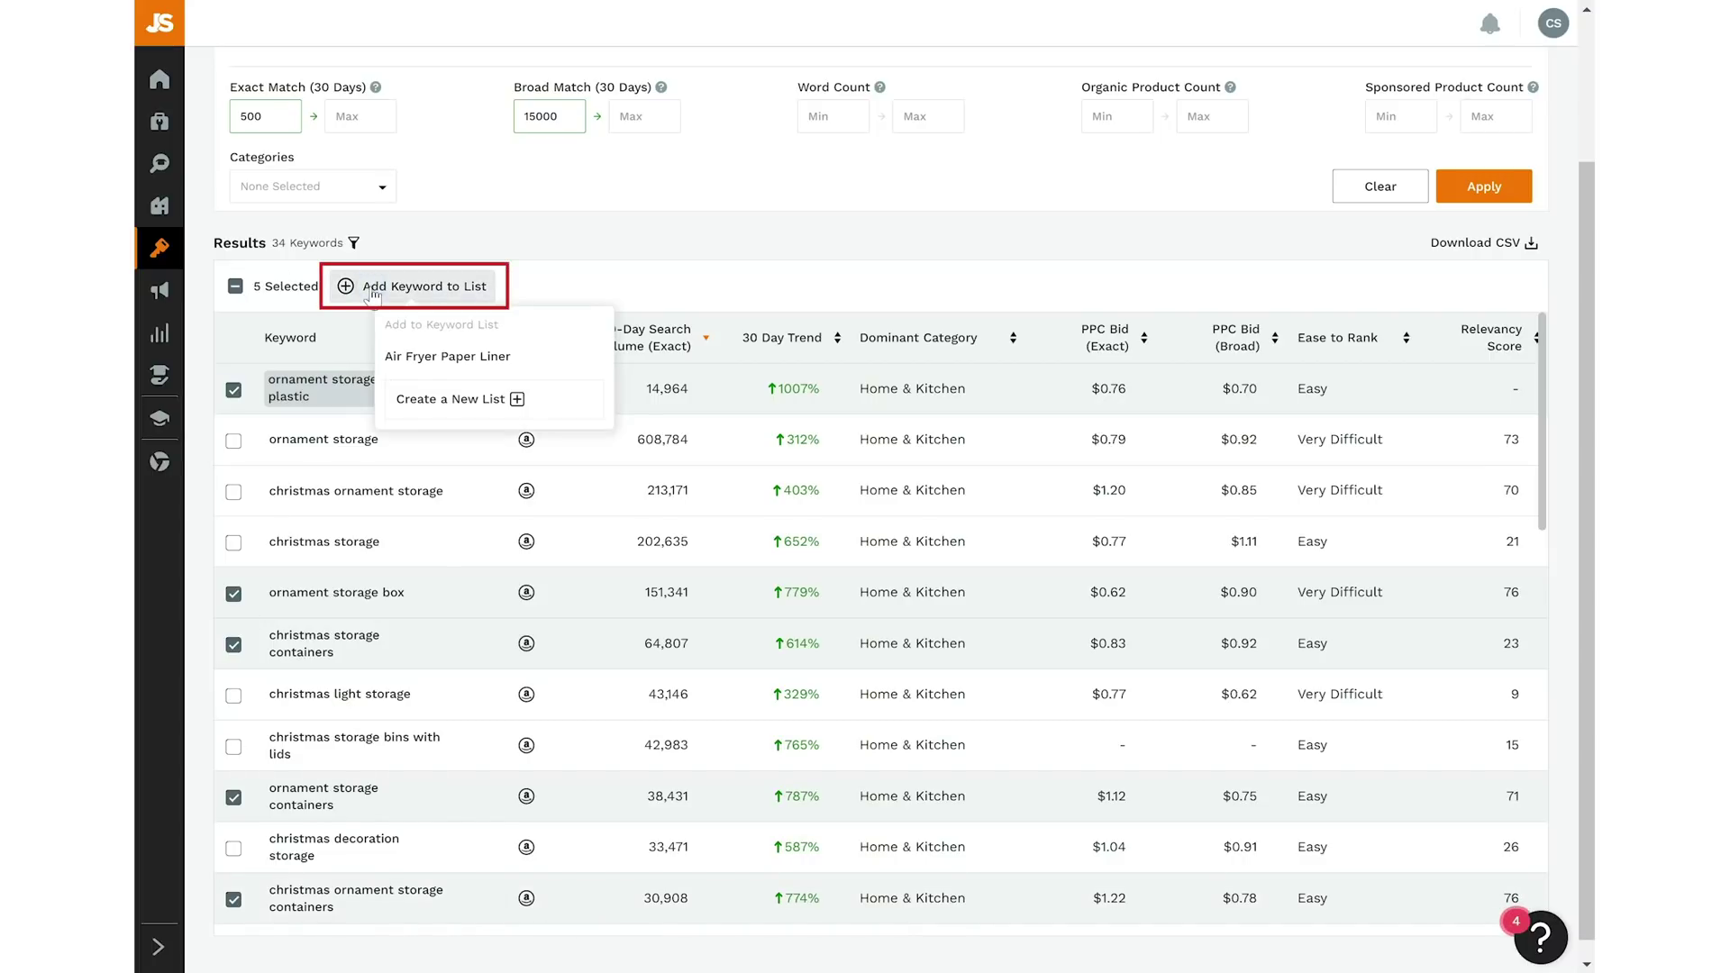
{"action": "left_click", "coordinate": [516, 403]}
{"action": "type", "text": "ornament storage"}
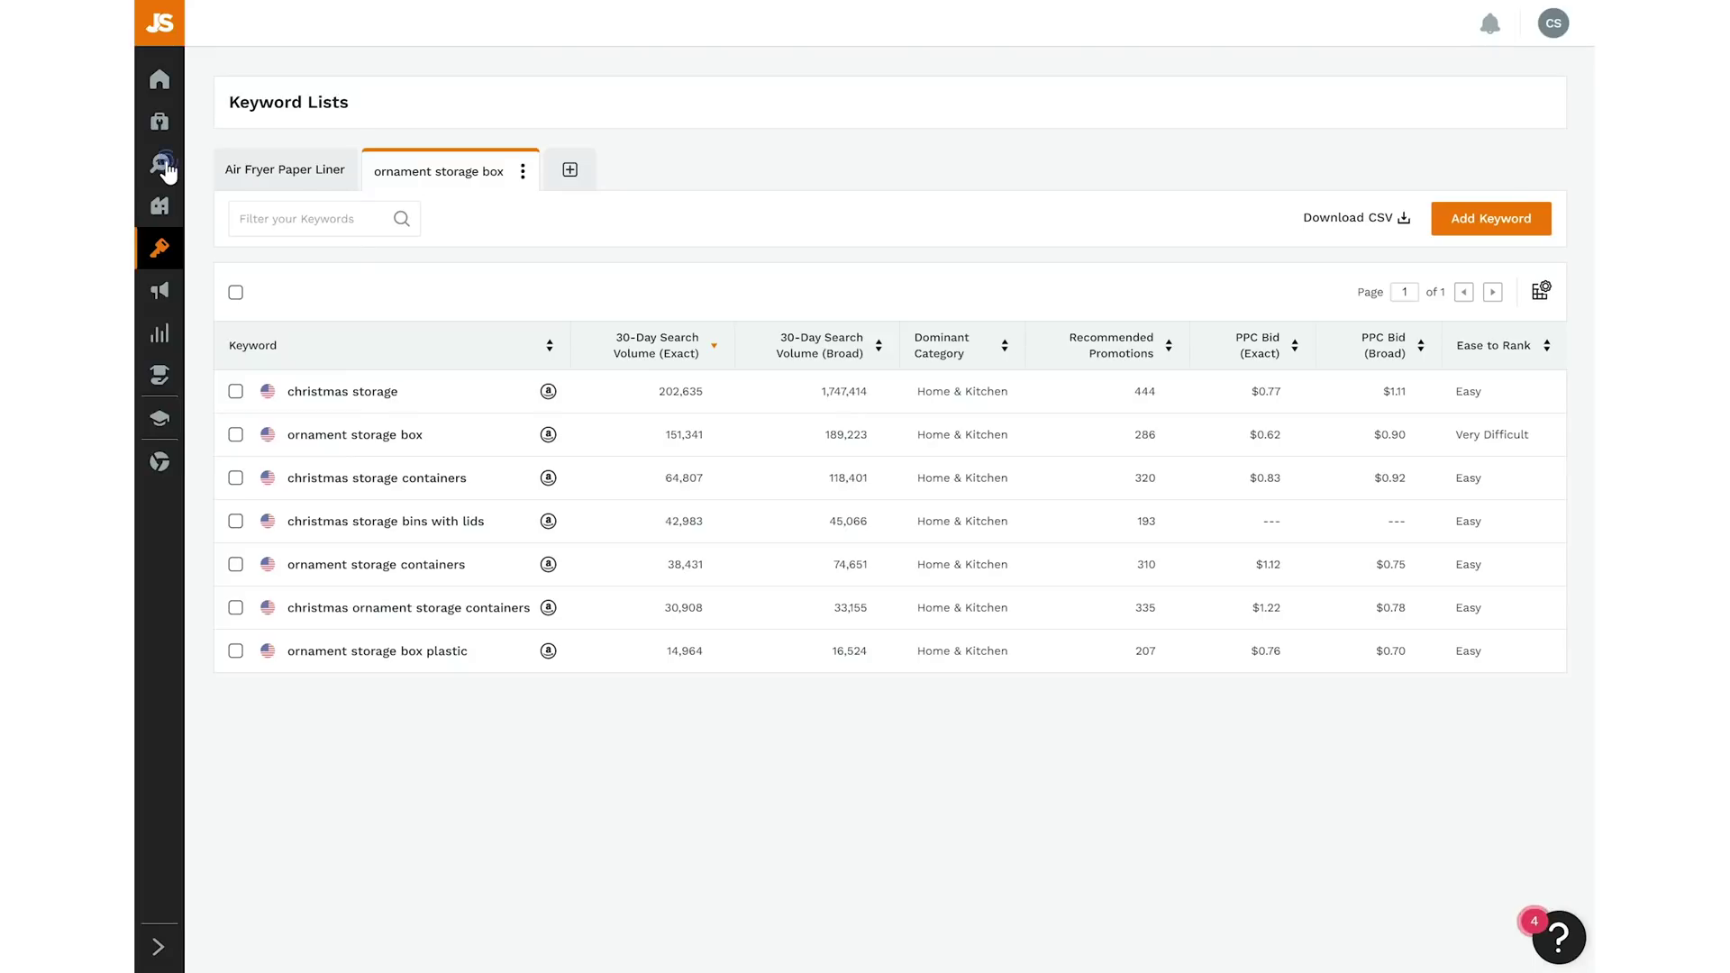
- Open the Product Database and choose the United States marketplace
{"action": "left_click", "coordinate": [167, 169]}
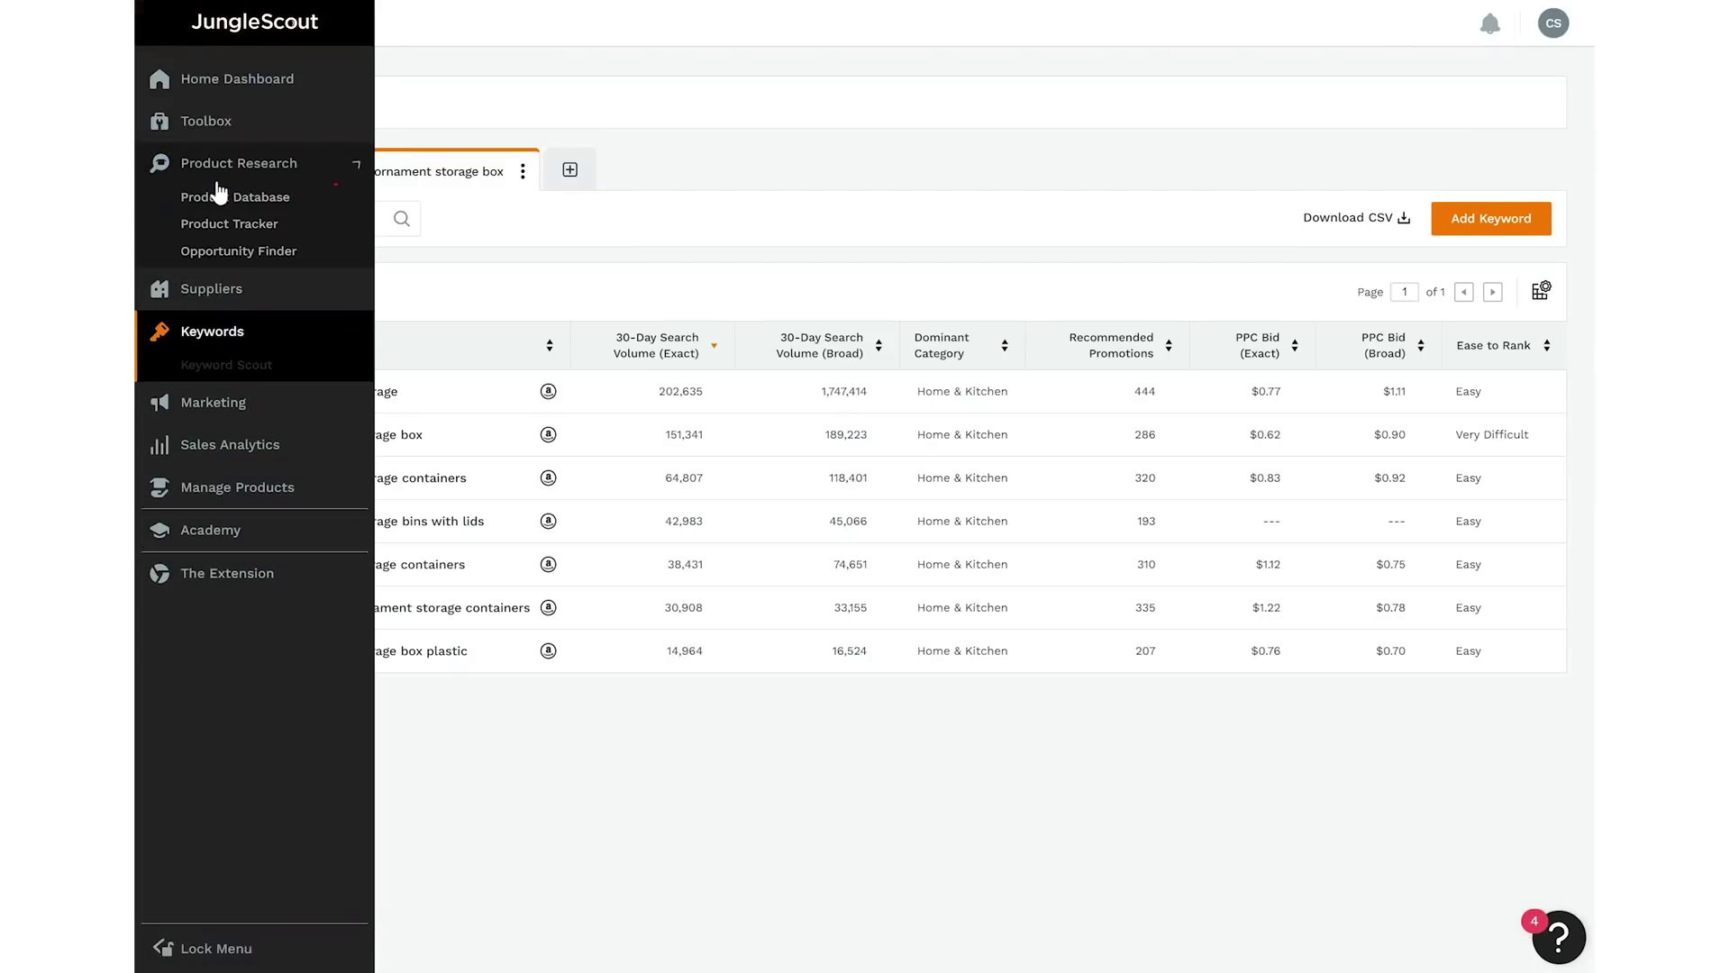
{"action": "left_click", "coordinate": [276, 205]}
{"action": "left_click", "coordinate": [378, 170]}
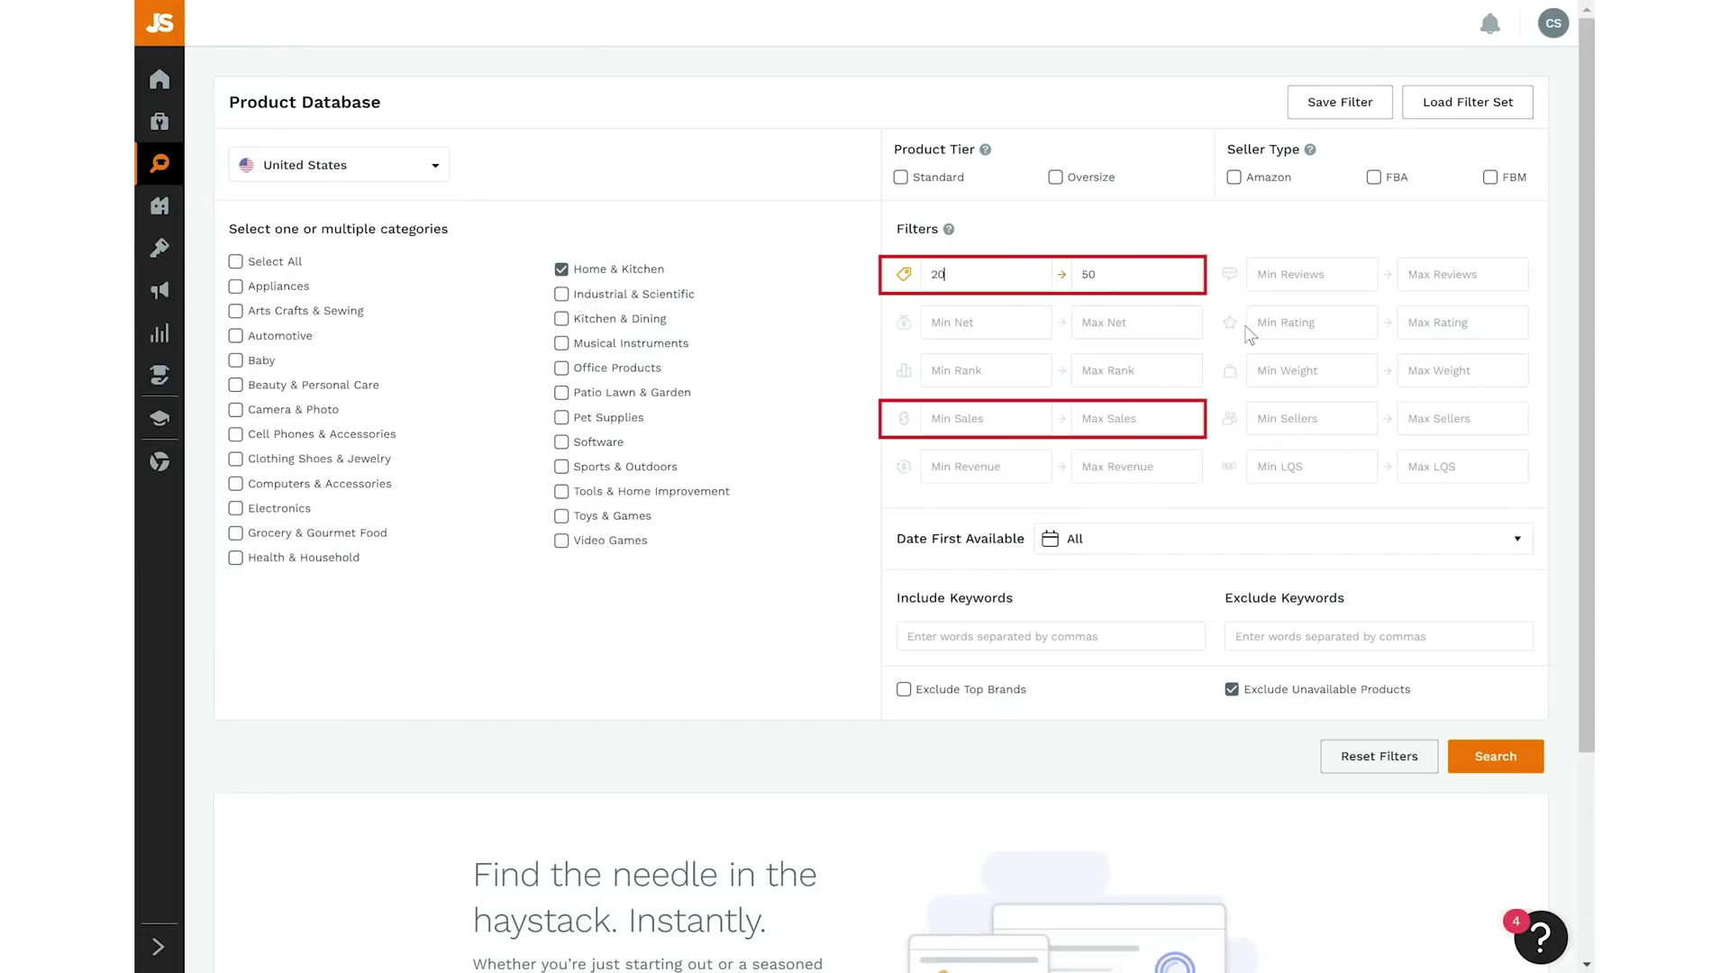
- Search for products including "ornament storage box plastic" with minimum sales of 300, a maximum rating of 4.5 and a maximum LQS of 8
{"action": "left_click", "coordinate": [984, 419]}
{"action": "type", "text": "300"}
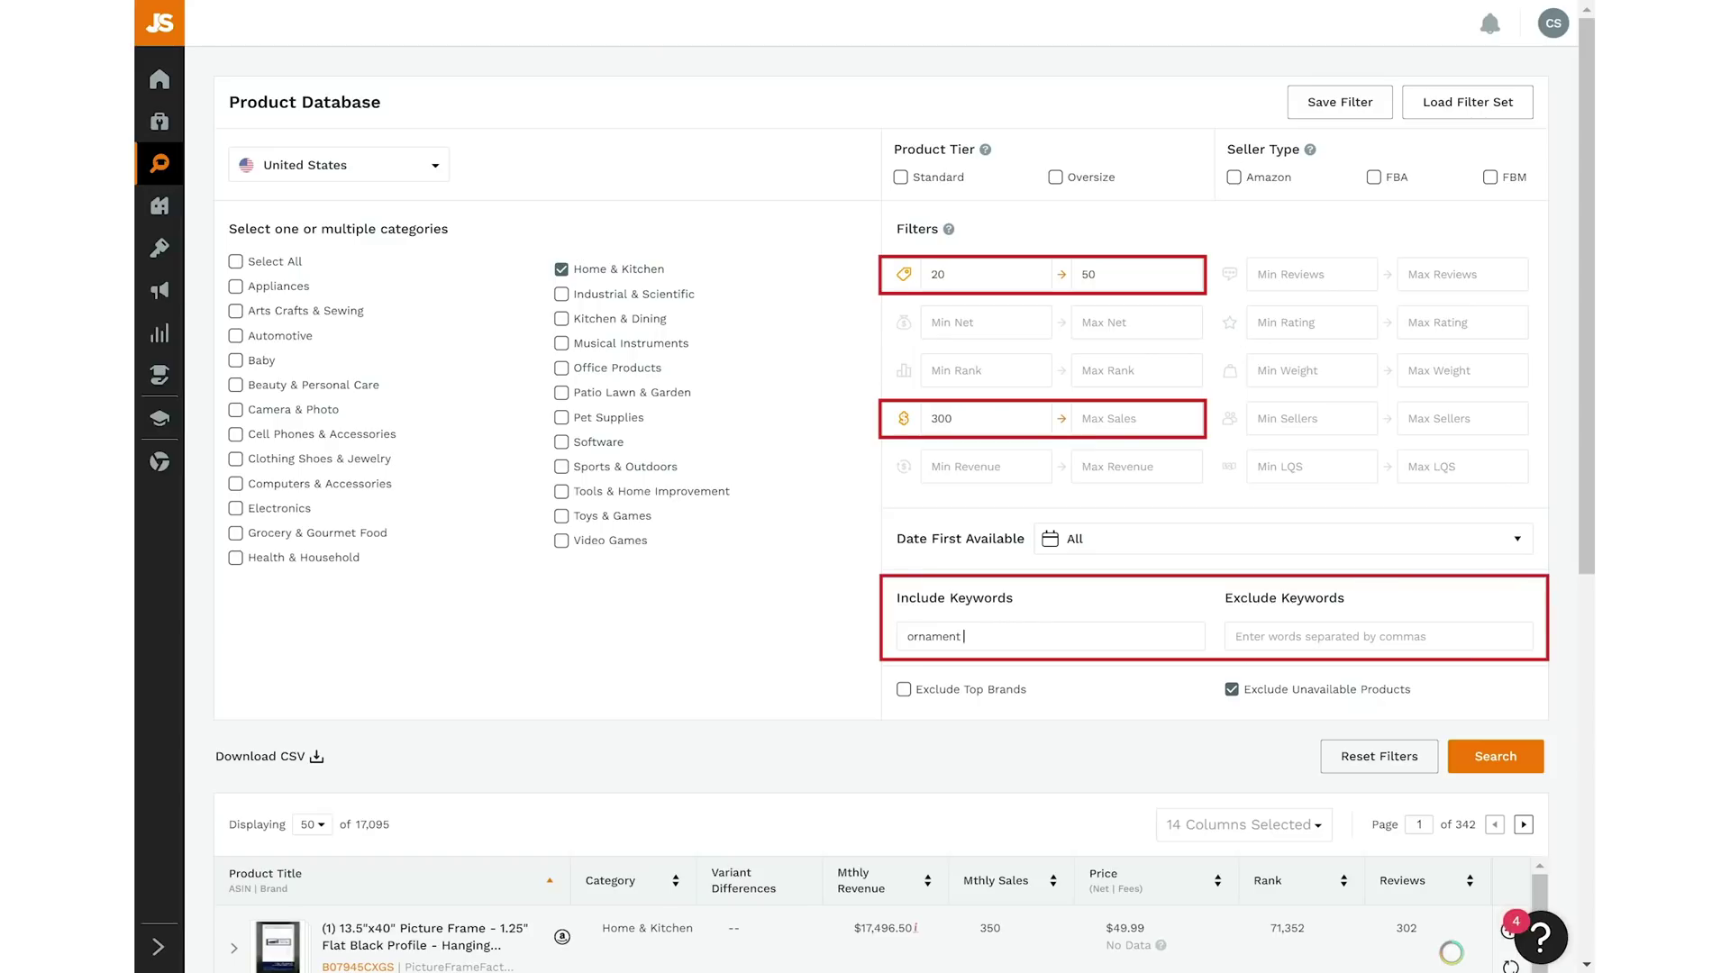
{"action": "type", "text": "storage box plastic"}
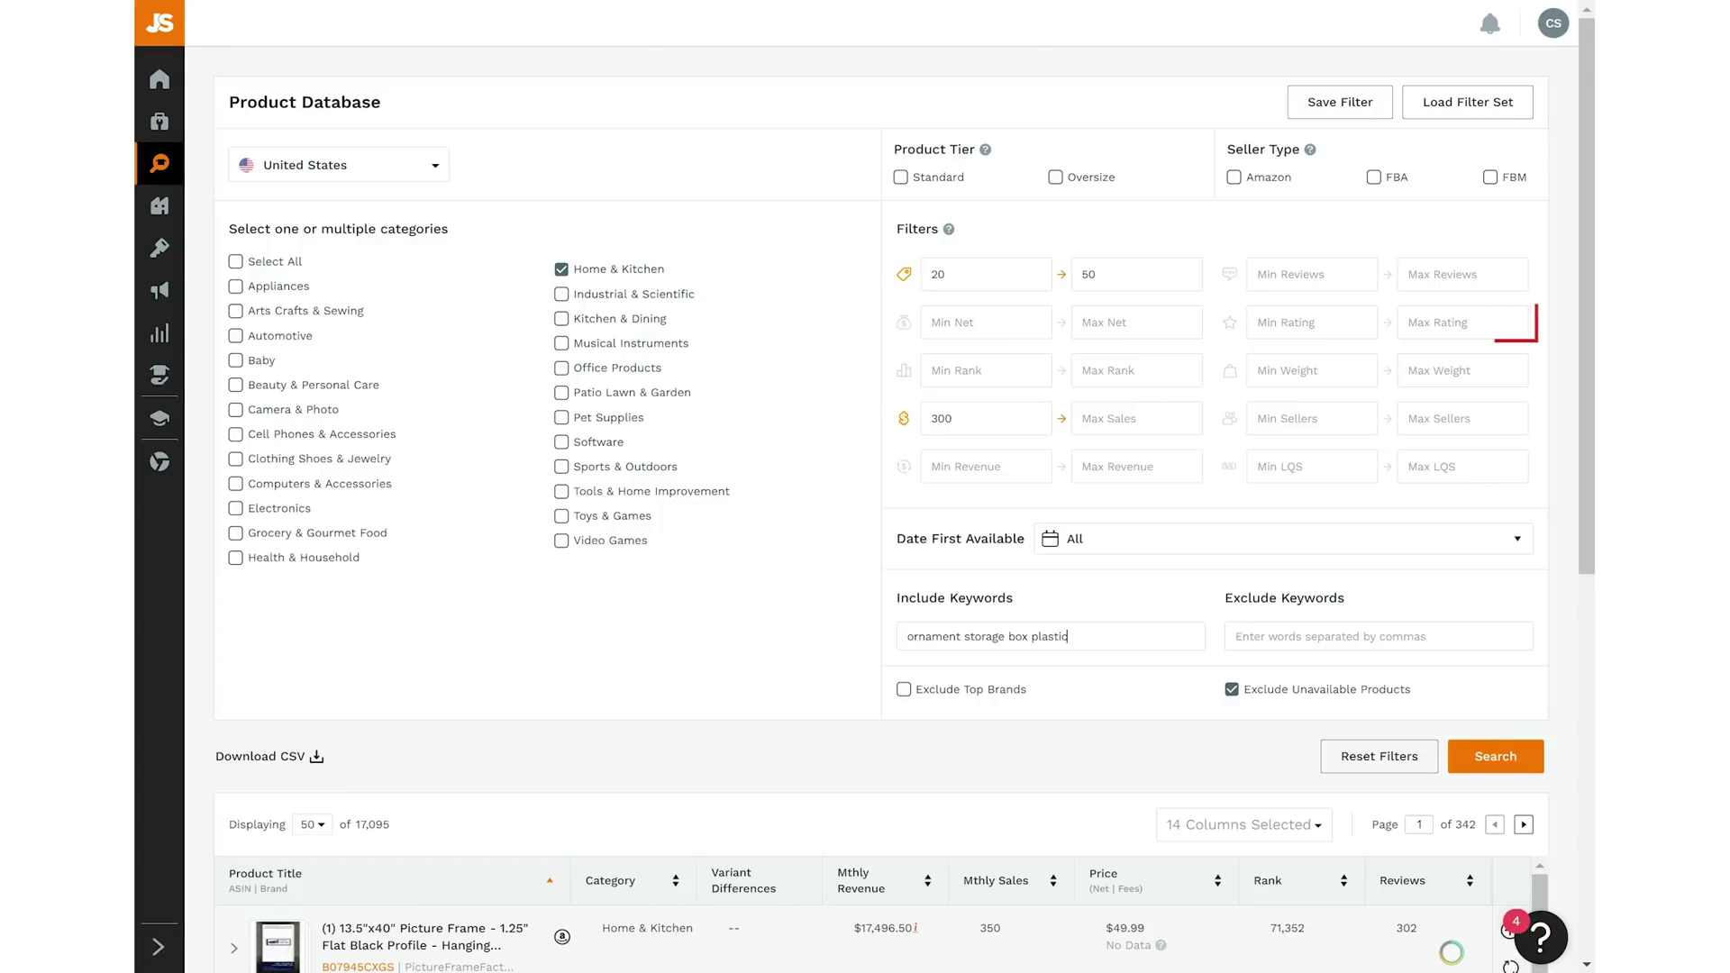
{"action": "key", "text": "Return"}
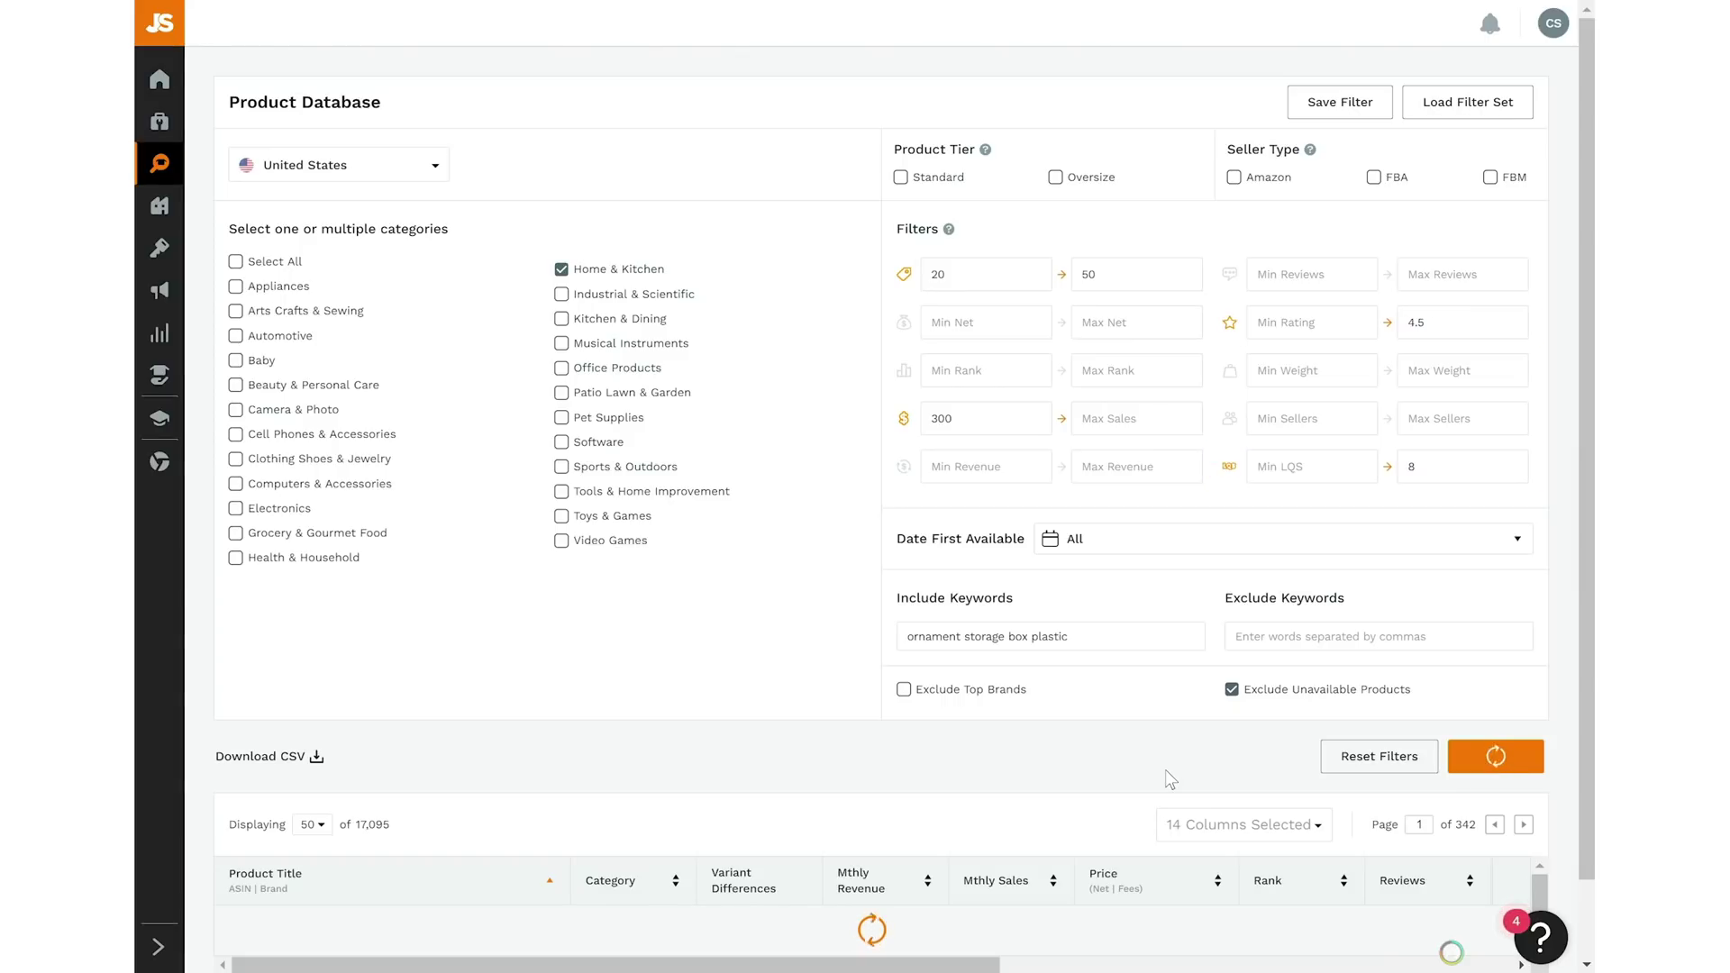
- Add the Sattiyrch plastic Christmas ornament storage box and the Hearth & Harbor large box with adjustable dividers to the product tracker
{"action": "scroll", "coordinate": [1164, 769], "scroll_direction": "down", "scroll_amount": 4}
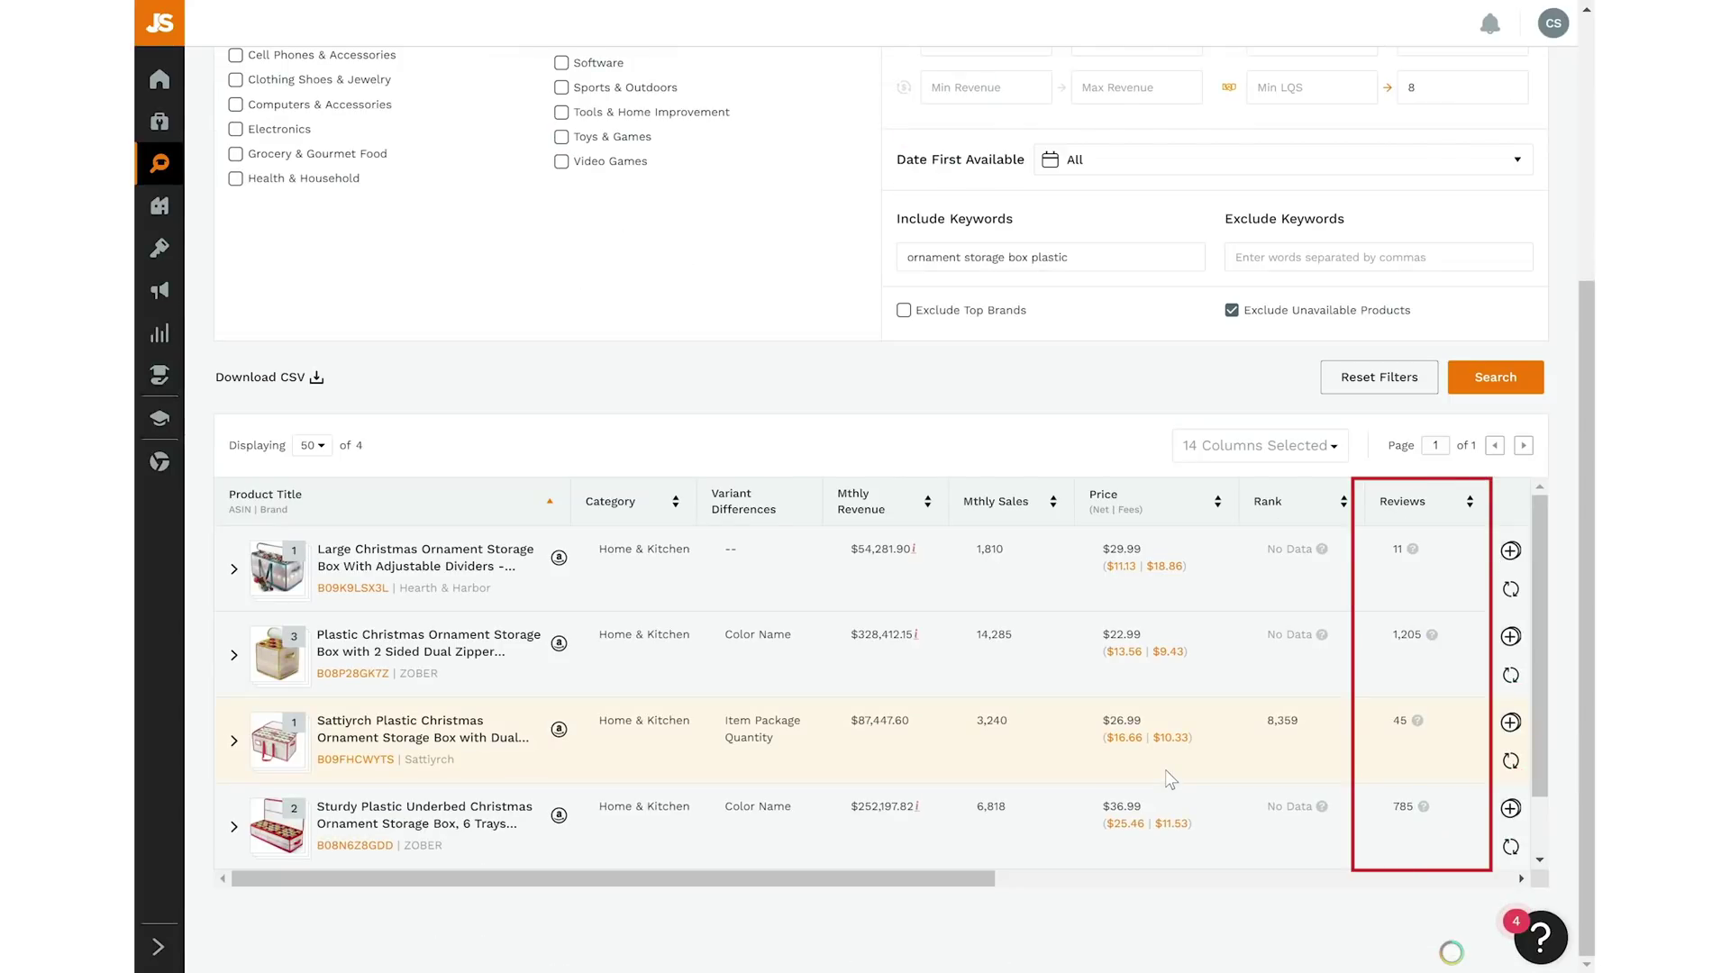
{"action": "scroll", "coordinate": [1169, 760], "scroll_direction": "up", "scroll_amount": 2}
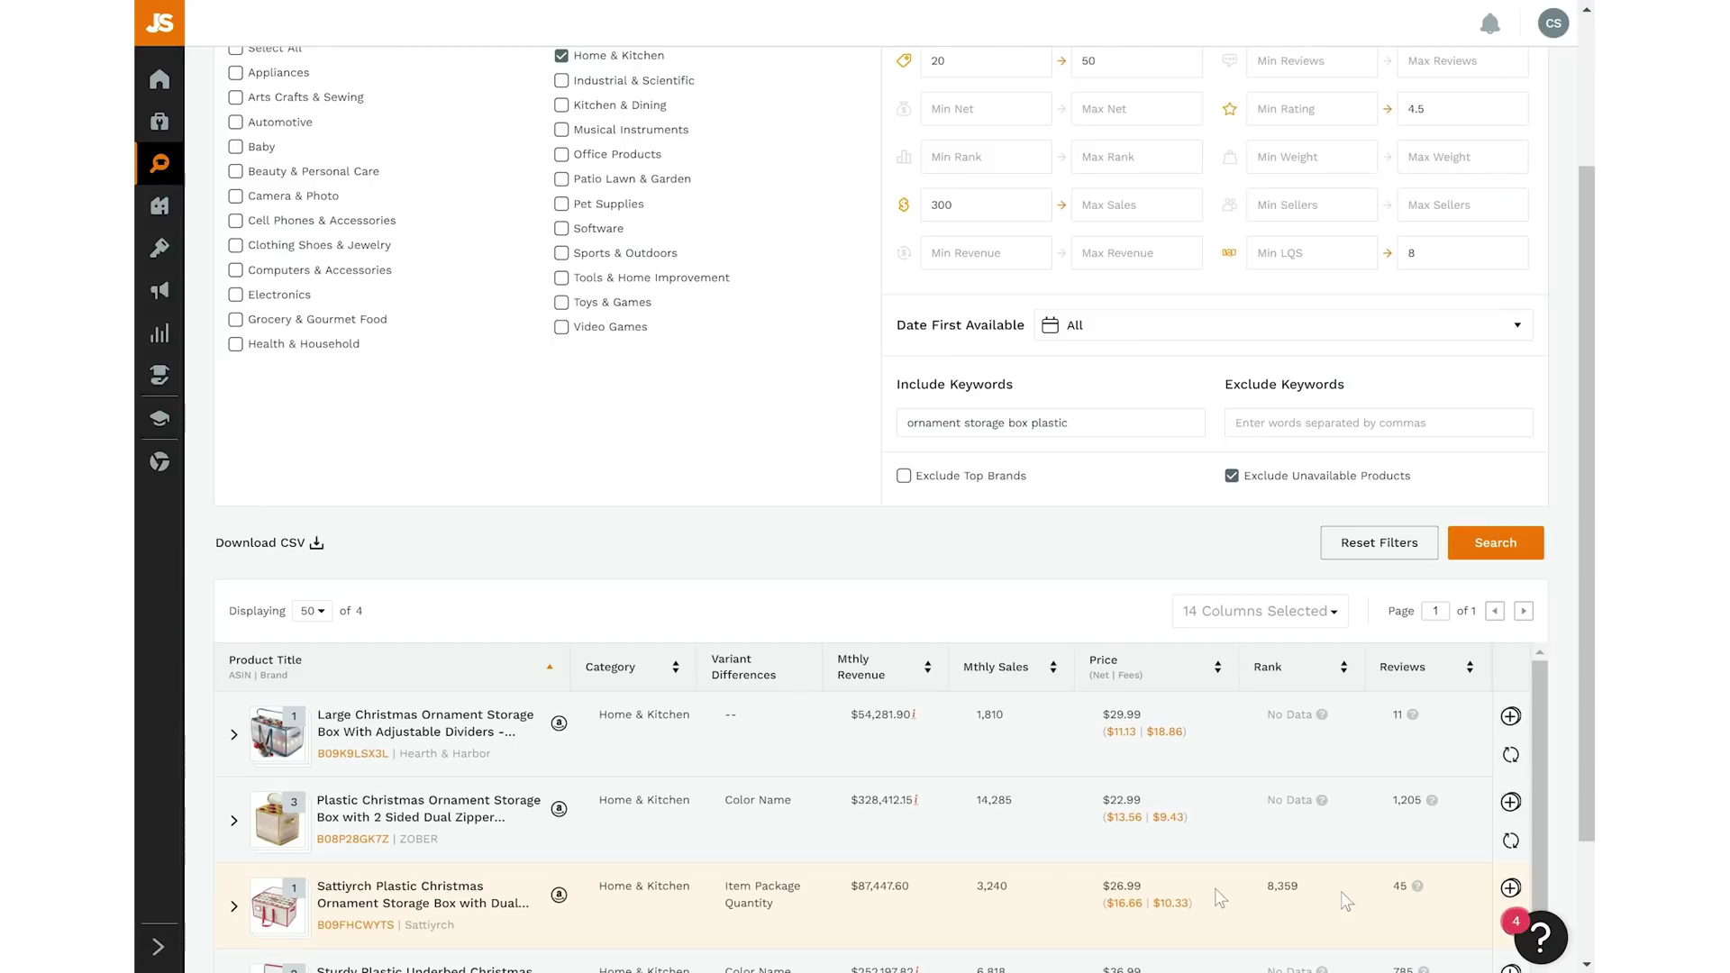
{"action": "left_click", "coordinate": [1510, 887]}
{"action": "scroll", "coordinate": [1522, 856], "scroll_direction": "down", "scroll_amount": 1}
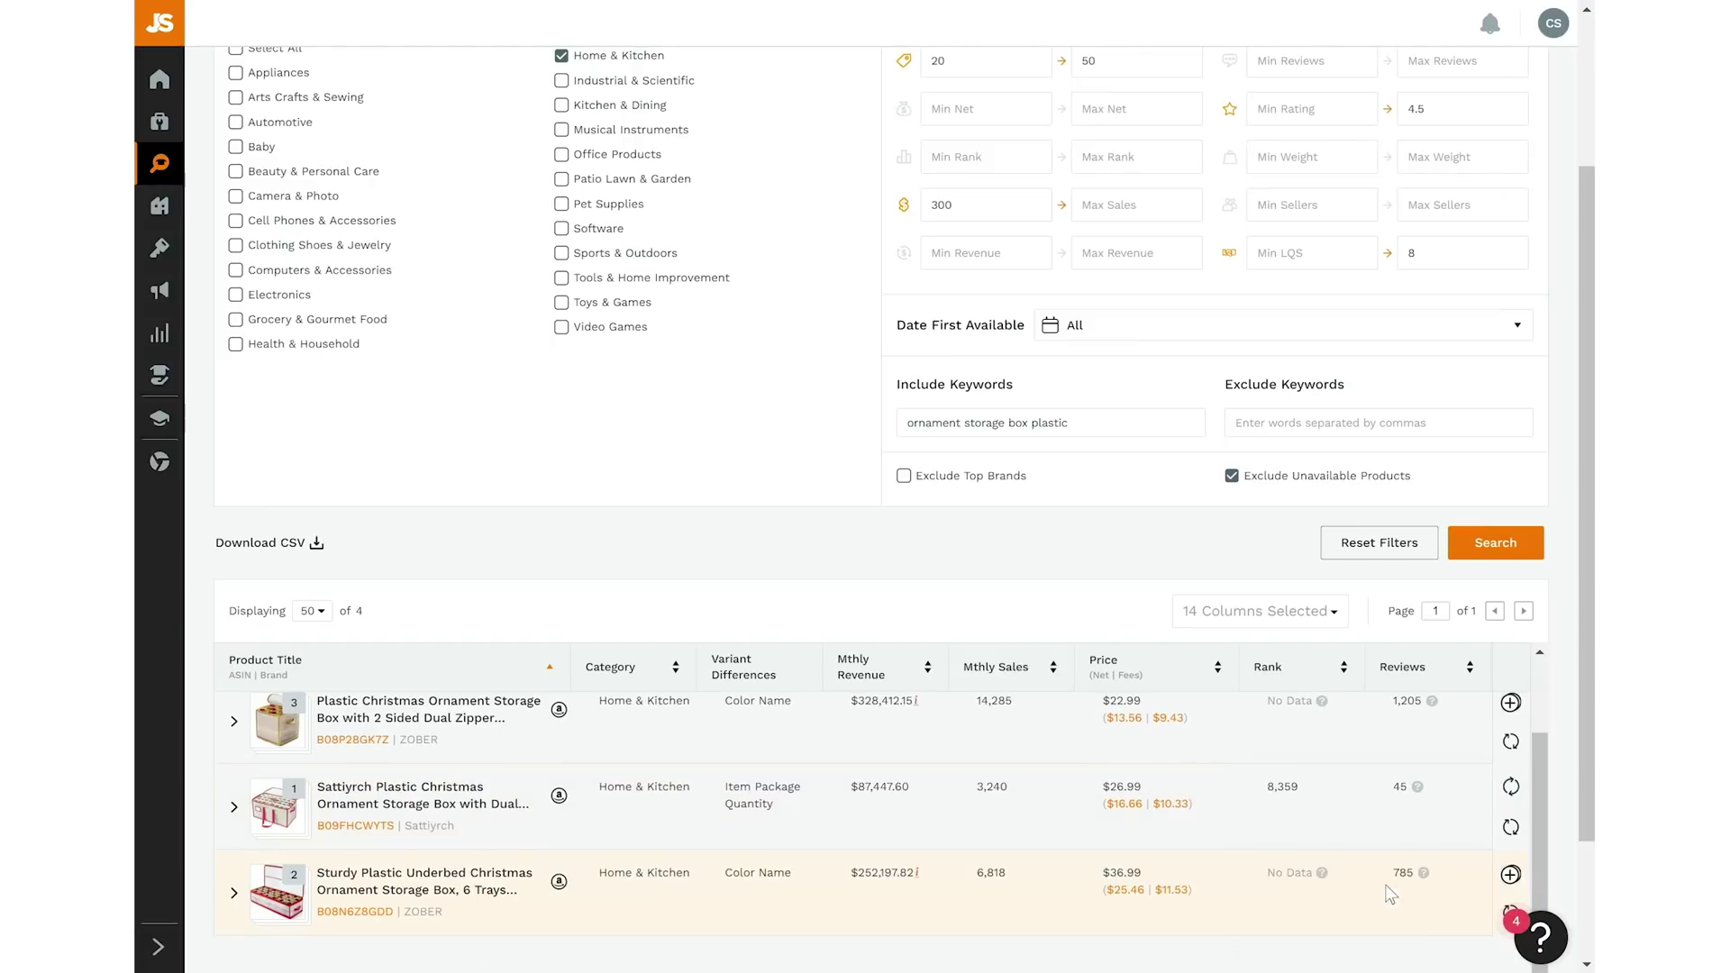
{"action": "scroll", "coordinate": [1514, 730], "scroll_direction": "up", "scroll_amount": 1}
{"action": "left_click", "coordinate": [1510, 718]}
{"action": "left_click", "coordinate": [1324, 803]}
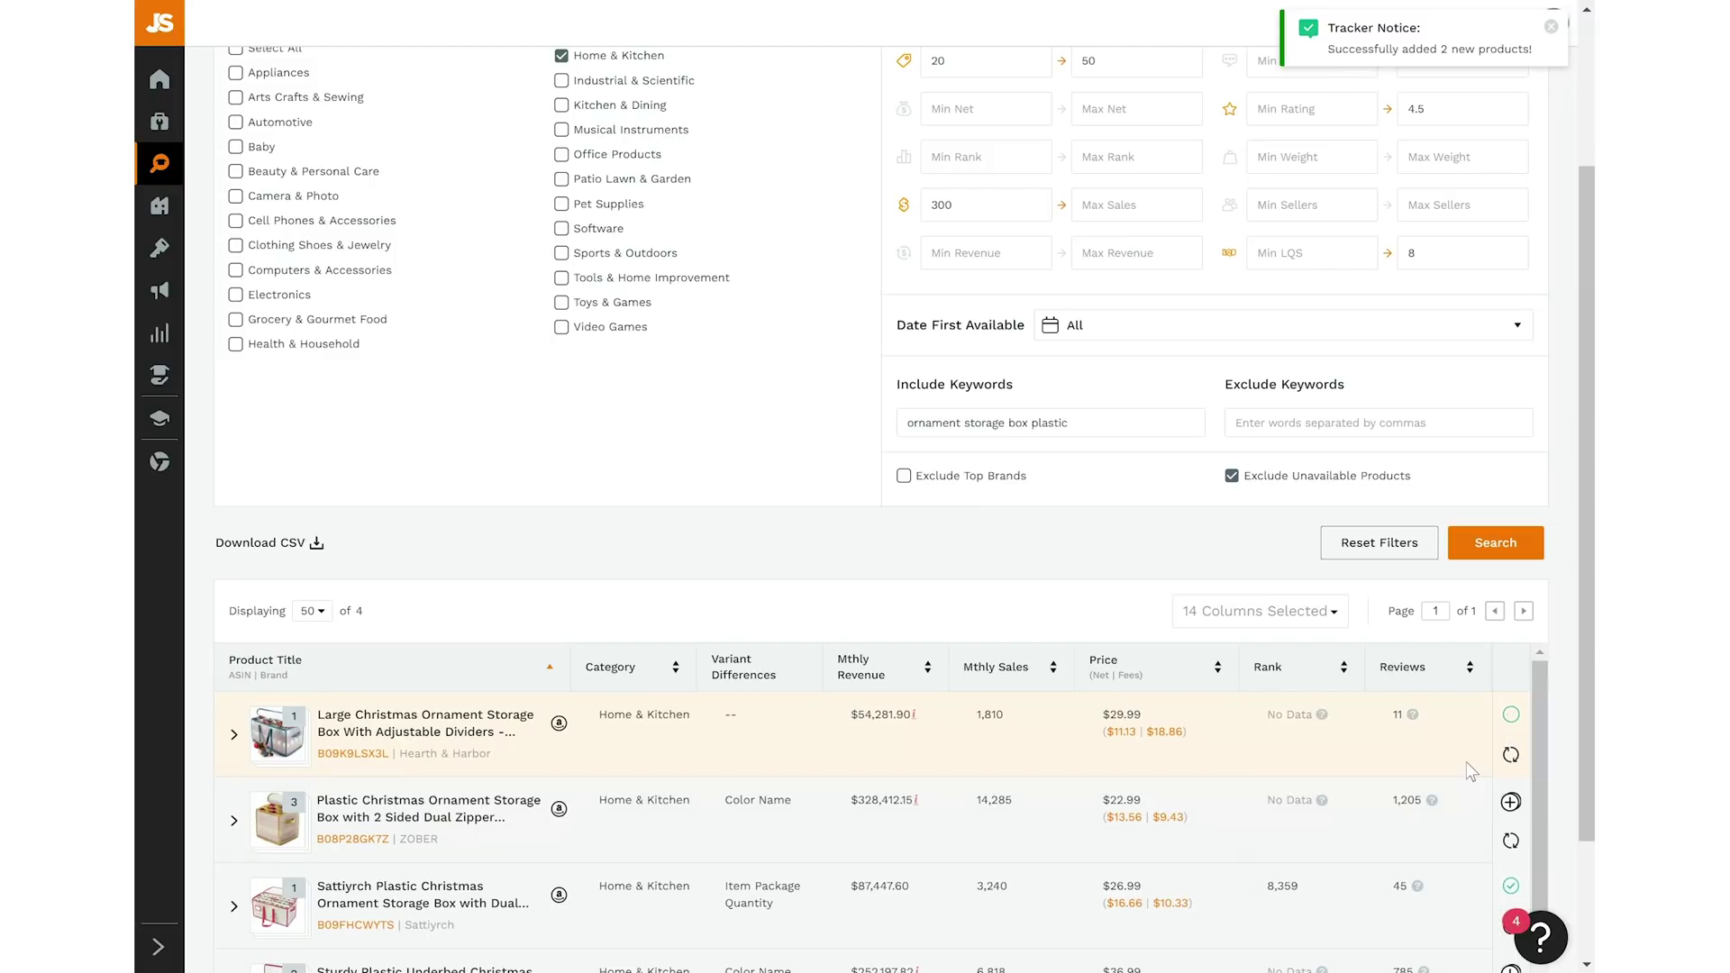
- Calculate the FBA profit of the Sattiyrch plastic Christmas ornament storage box with a product cost of $5, closing the calculator when done
{"action": "scroll", "coordinate": [1270, 748], "scroll_direction": "down", "scroll_amount": 2}
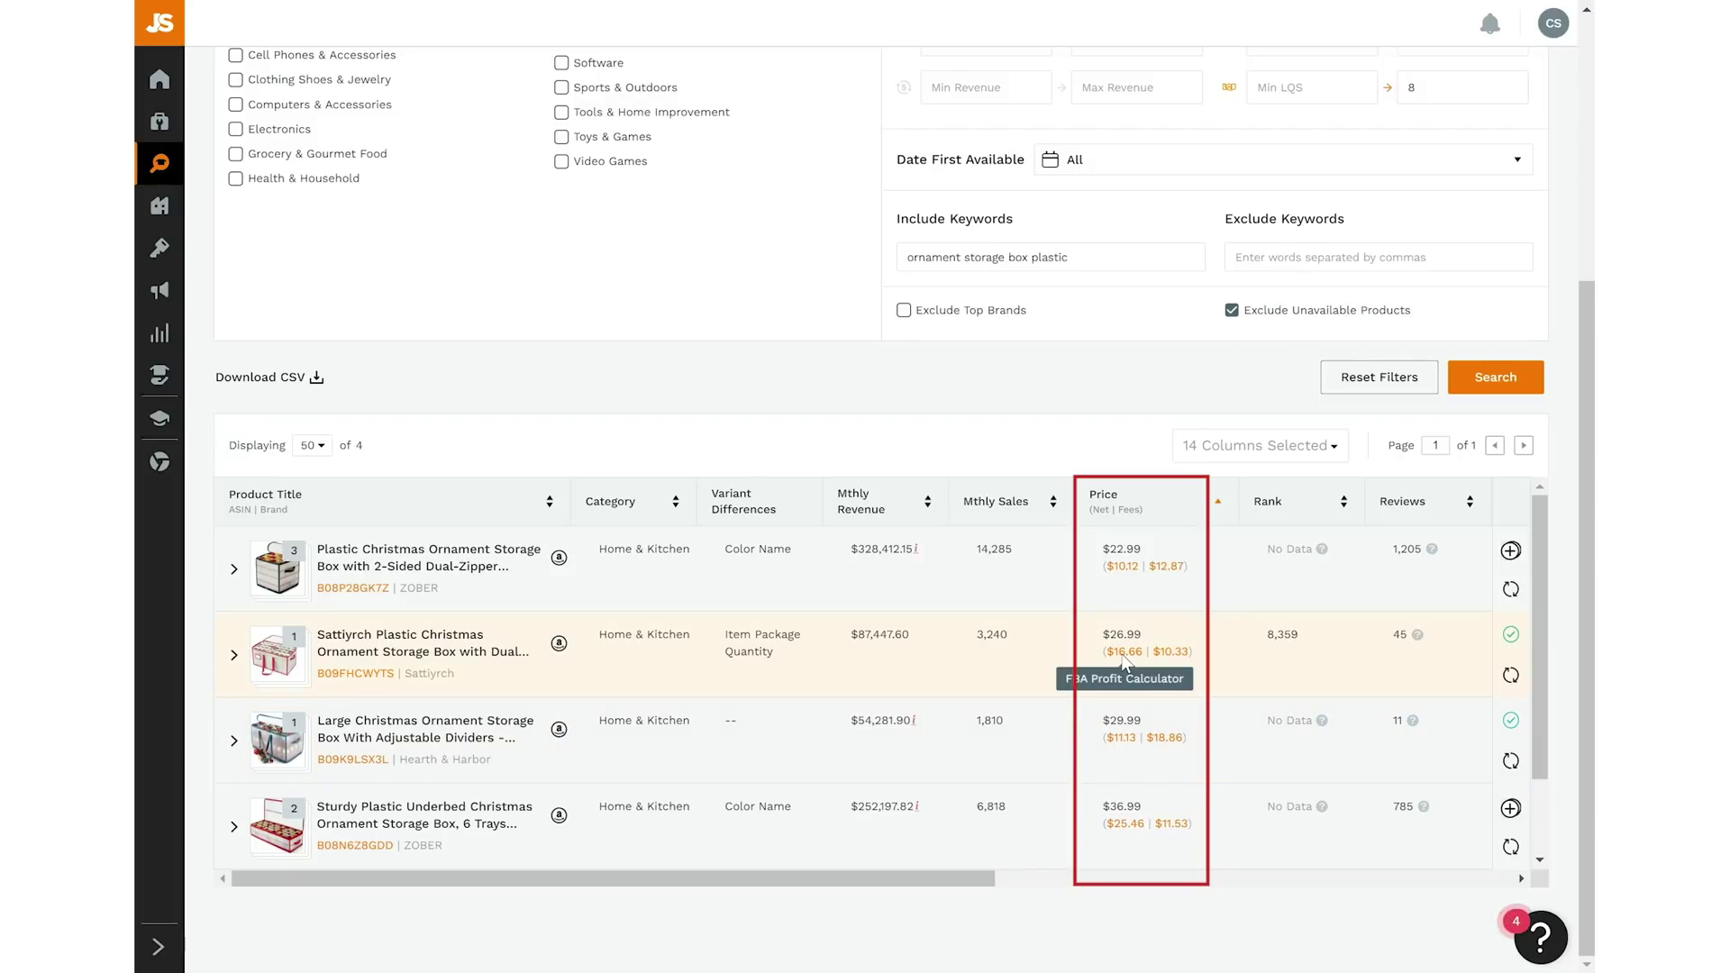
{"action": "left_click", "coordinate": [1124, 658]}
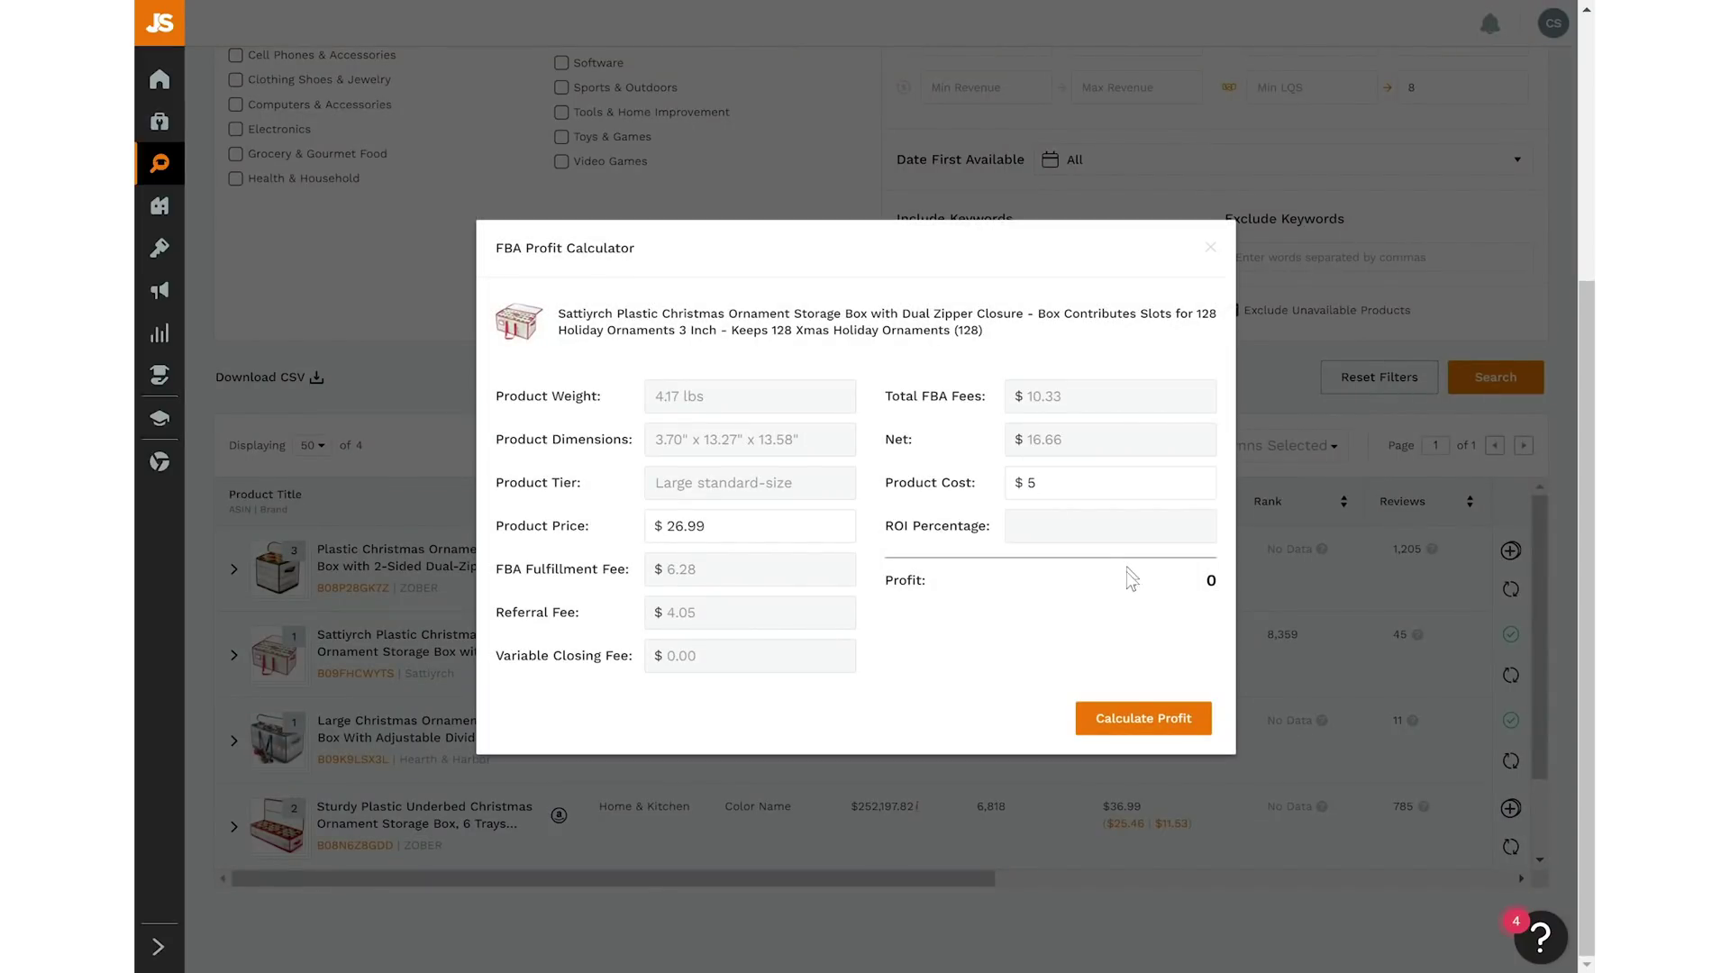
{"action": "left_click", "coordinate": [1121, 726]}
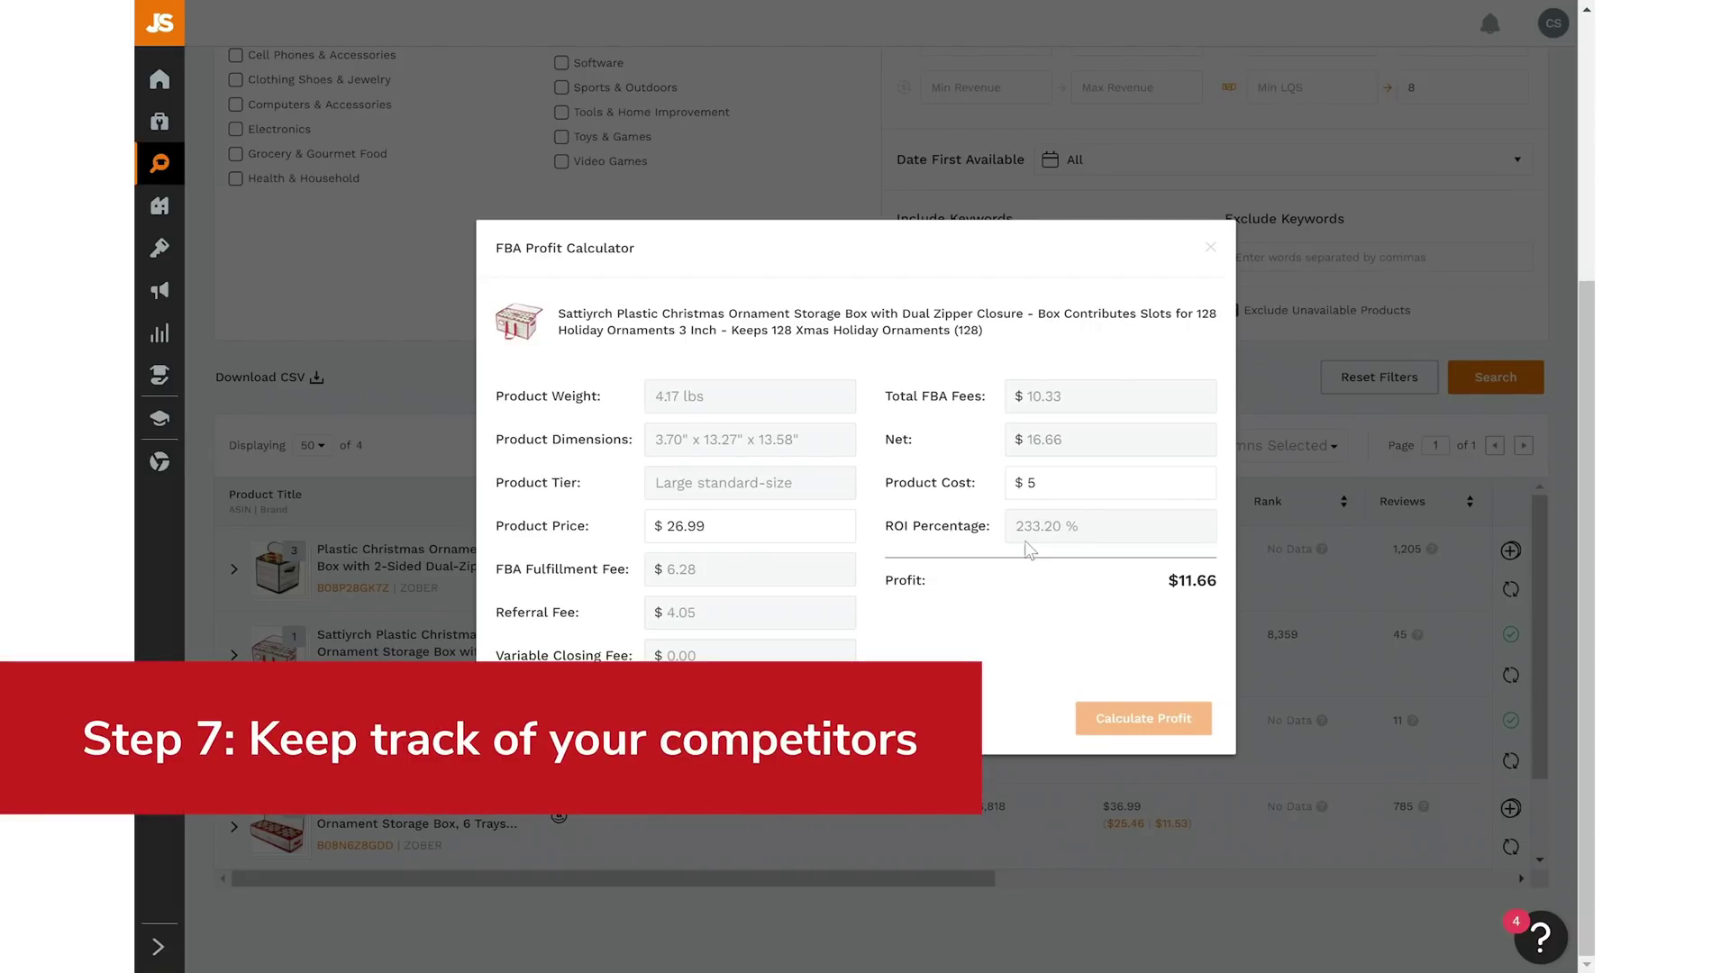
{"action": "left_click", "coordinate": [1210, 247]}
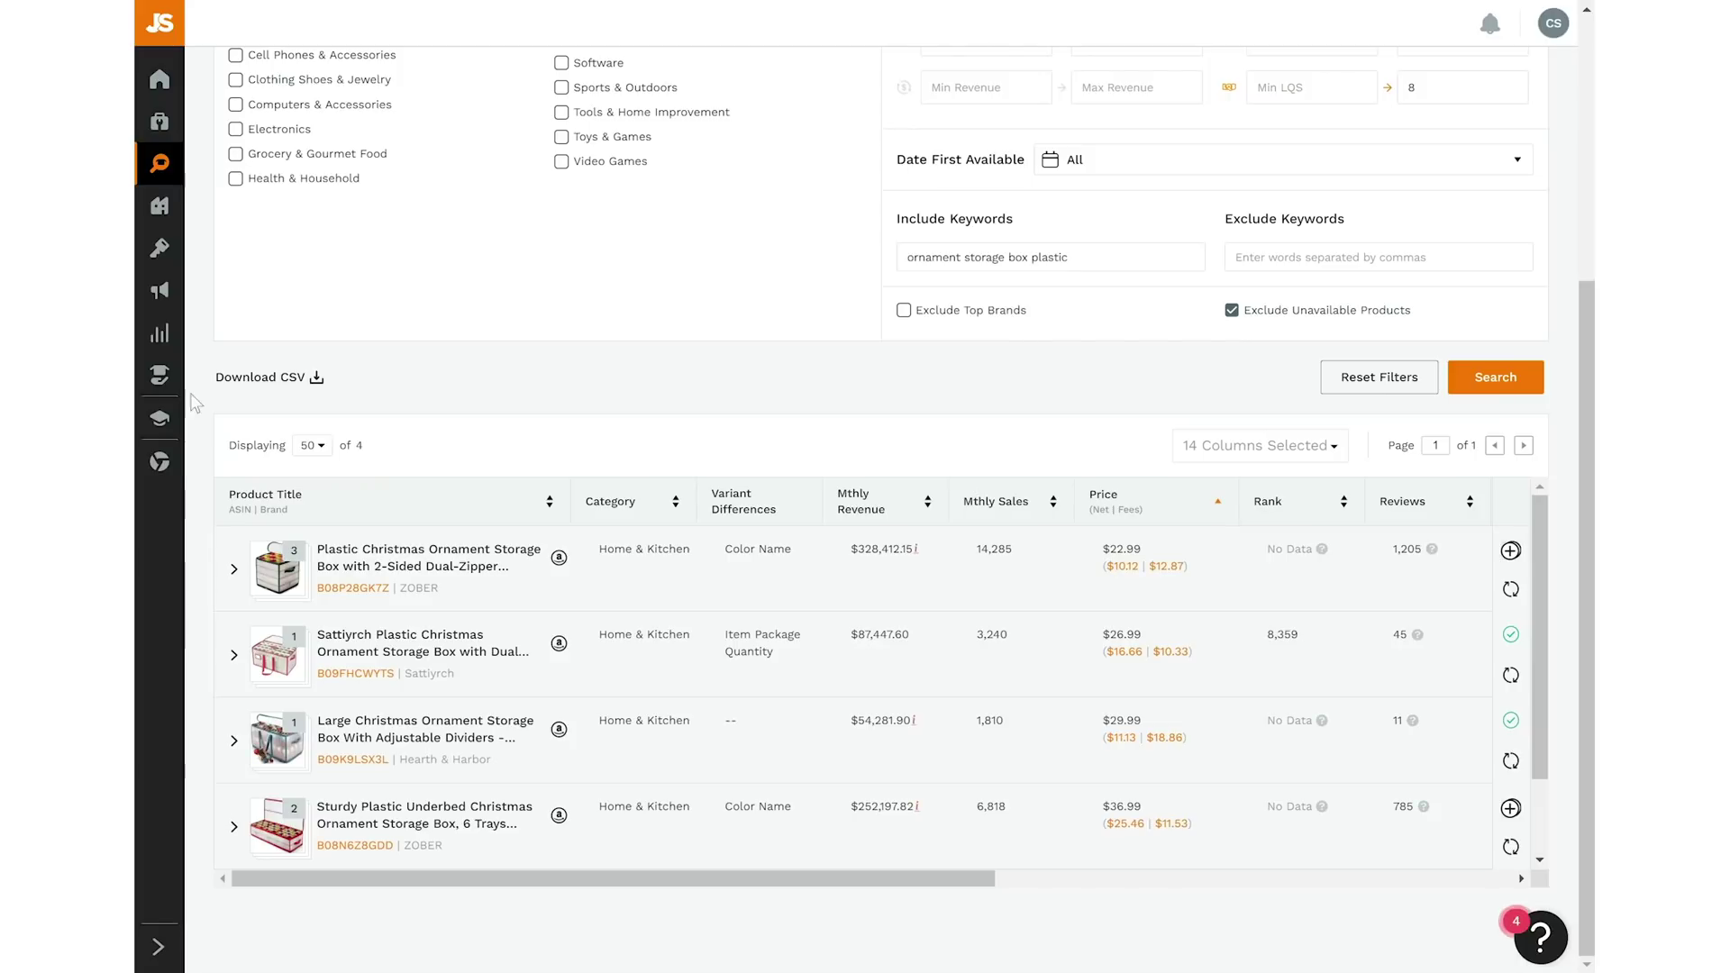
- Open the Air Fryer Paper Liner group in the Product Tracker
{"action": "mouse_move", "coordinate": [162, 325]}
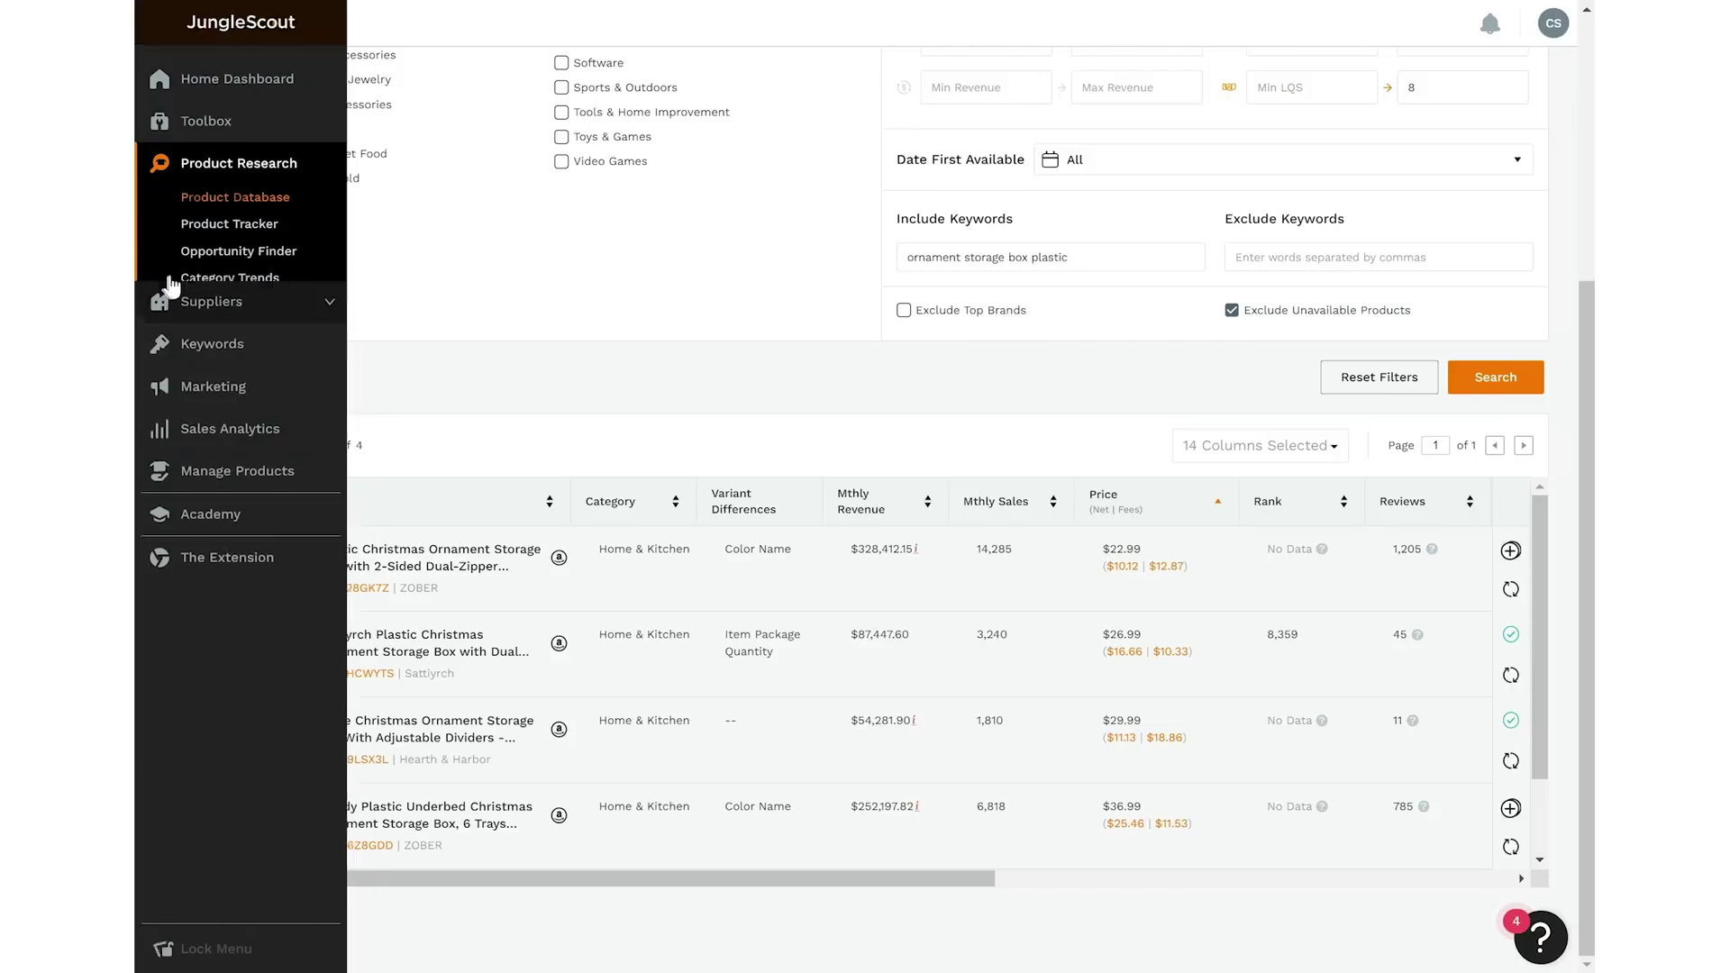
{"action": "left_click", "coordinate": [232, 227]}
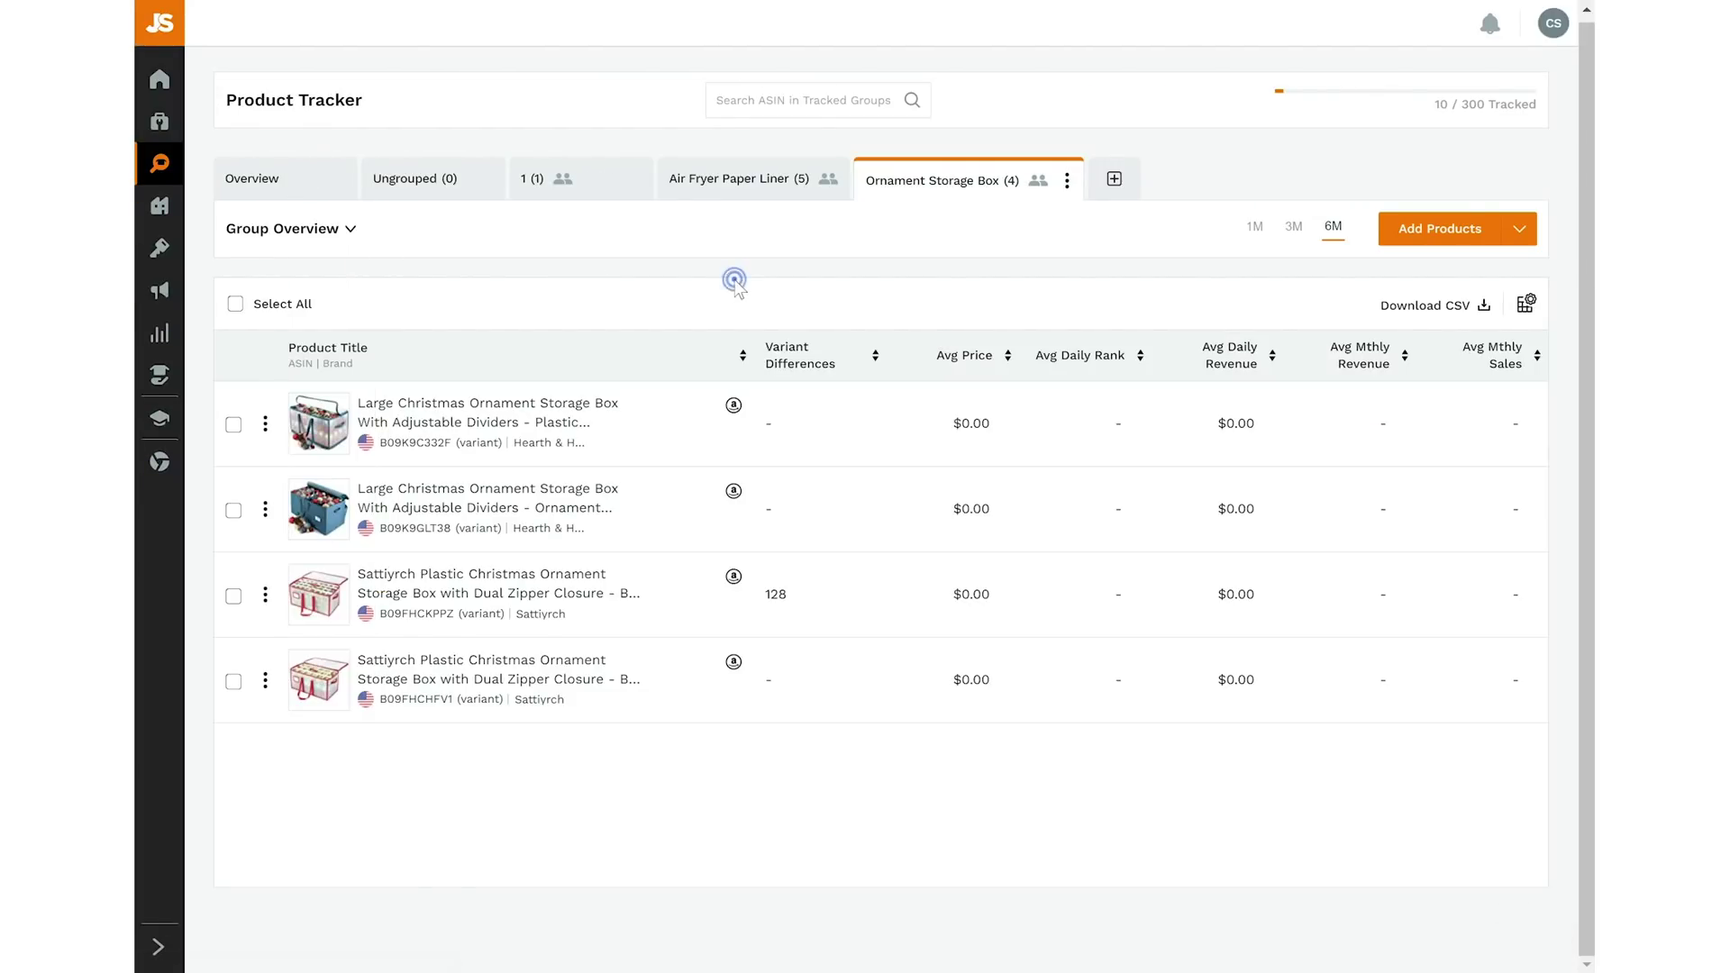
{"action": "left_click", "coordinate": [739, 178]}
{"action": "left_click", "coordinate": [233, 426]}
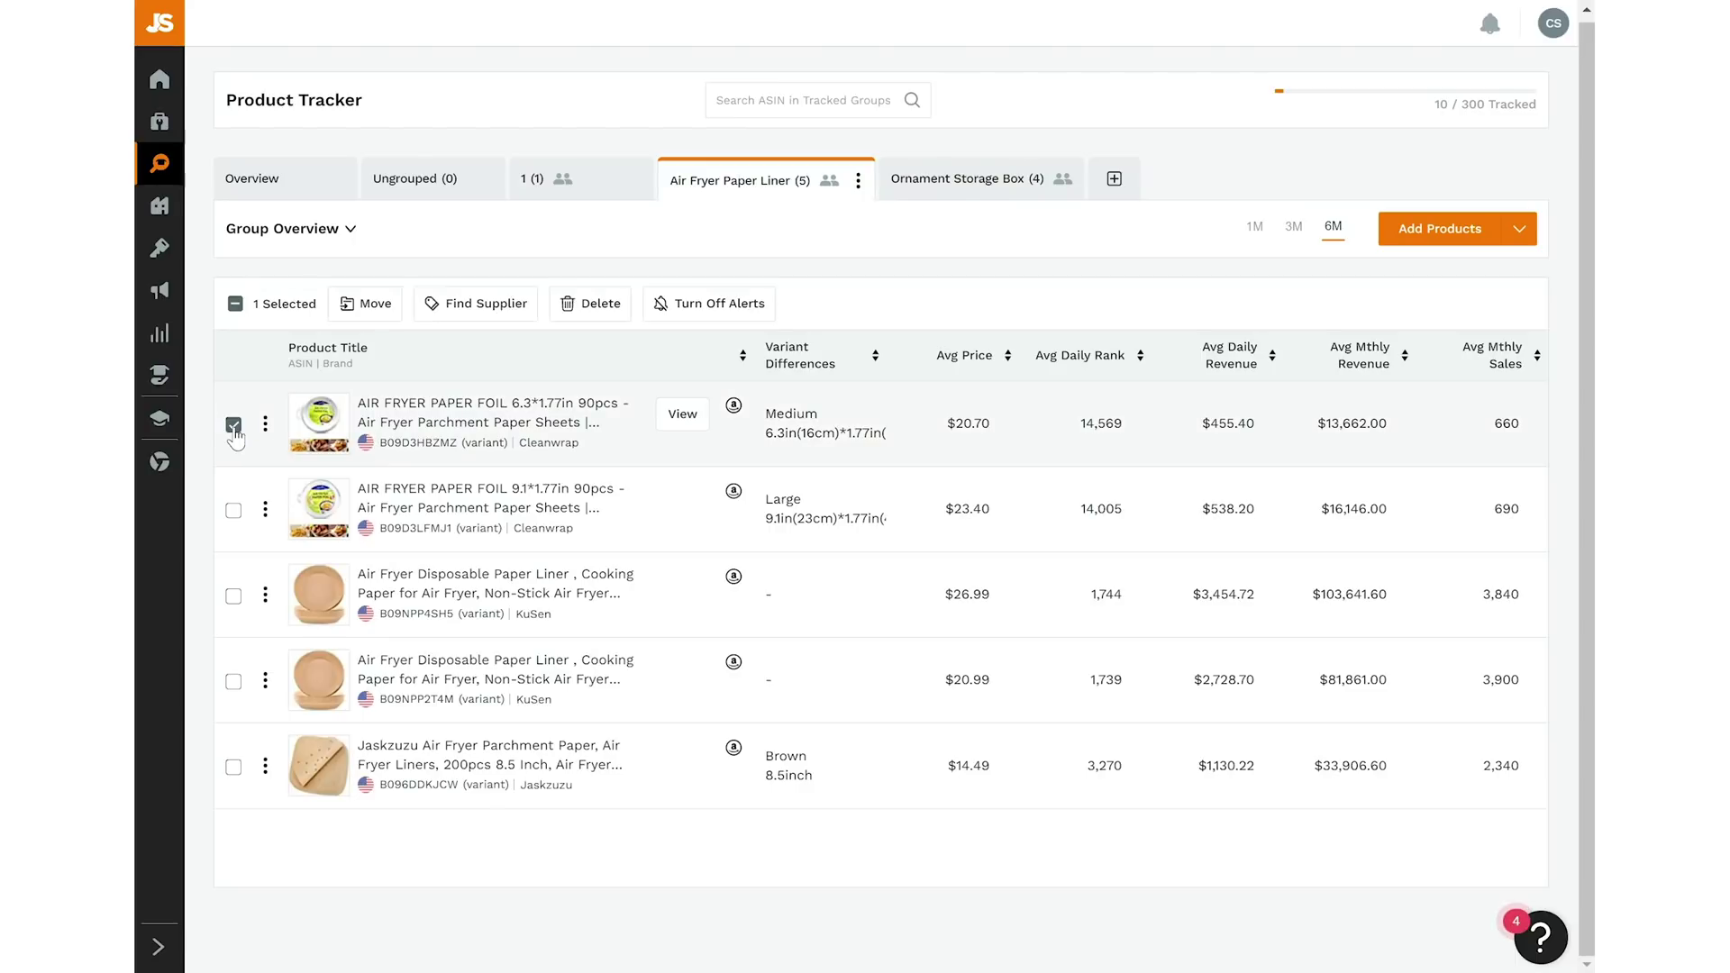
{"action": "left_click", "coordinate": [434, 432]}
{"action": "left_click", "coordinate": [233, 425]}
{"action": "left_click", "coordinate": [450, 584]}
- Expand the overview of the Air Fryer Paper Liner group and select all of its products
{"action": "left_click", "coordinate": [329, 230]}
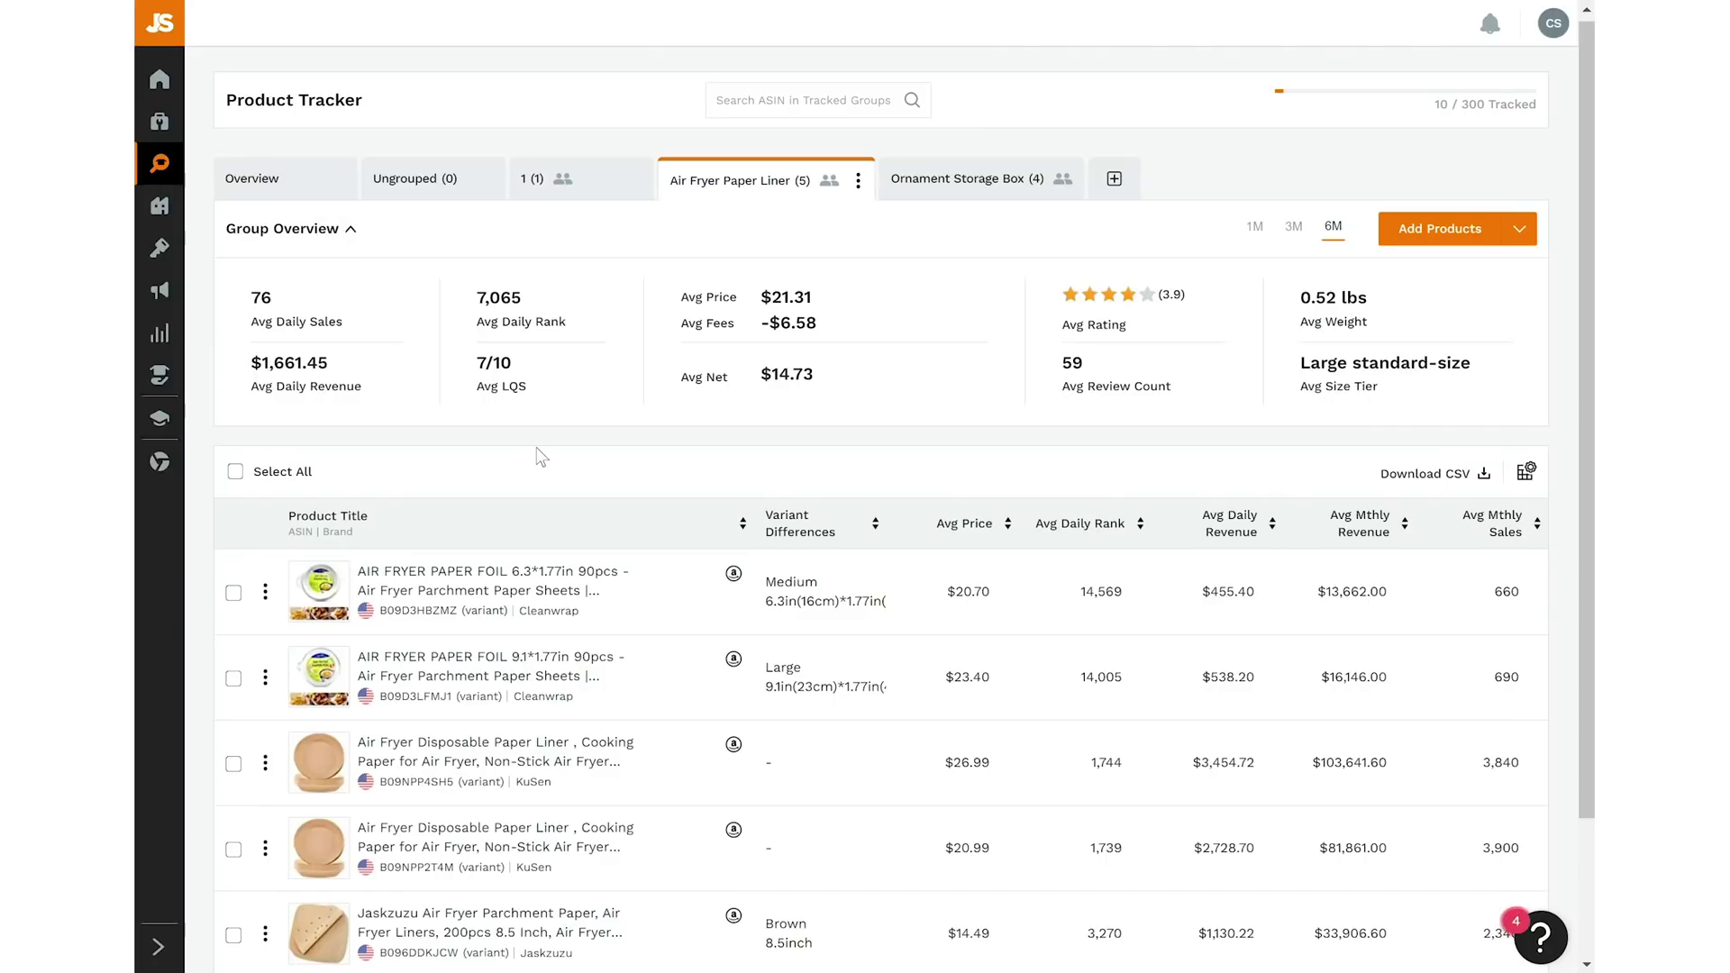
{"action": "left_click", "coordinate": [236, 471]}
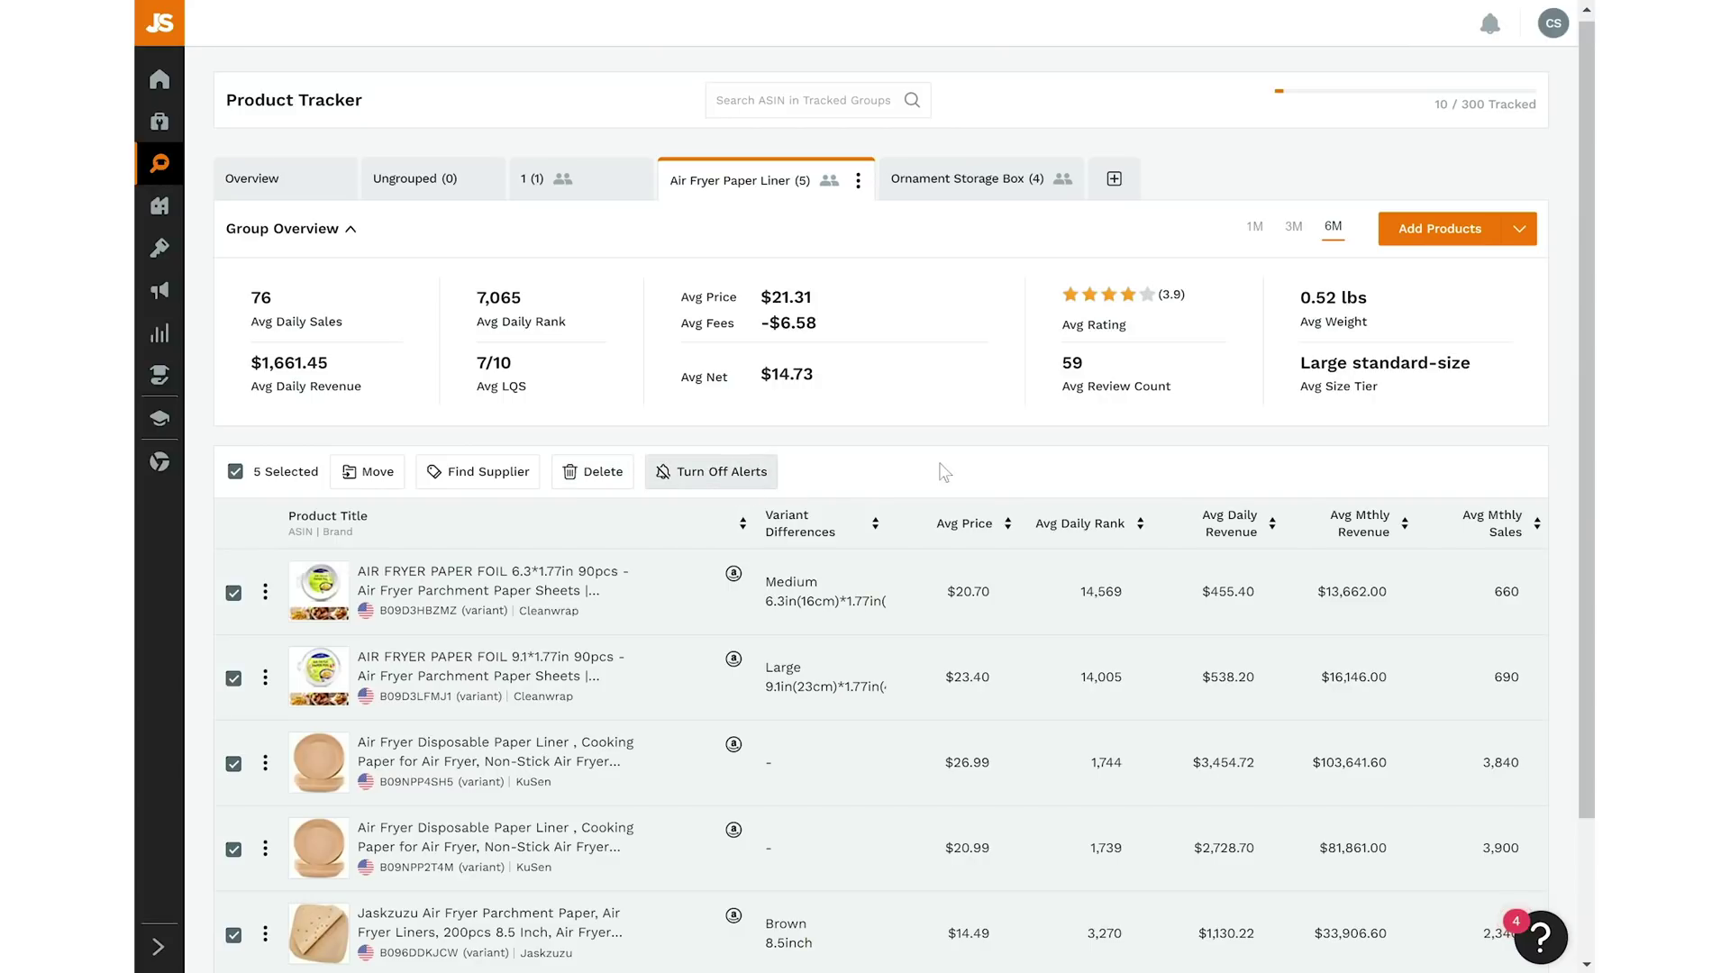
- Check the most recent product alerts and open the alert settings to review the product alert types
{"action": "left_click", "coordinate": [1491, 27]}
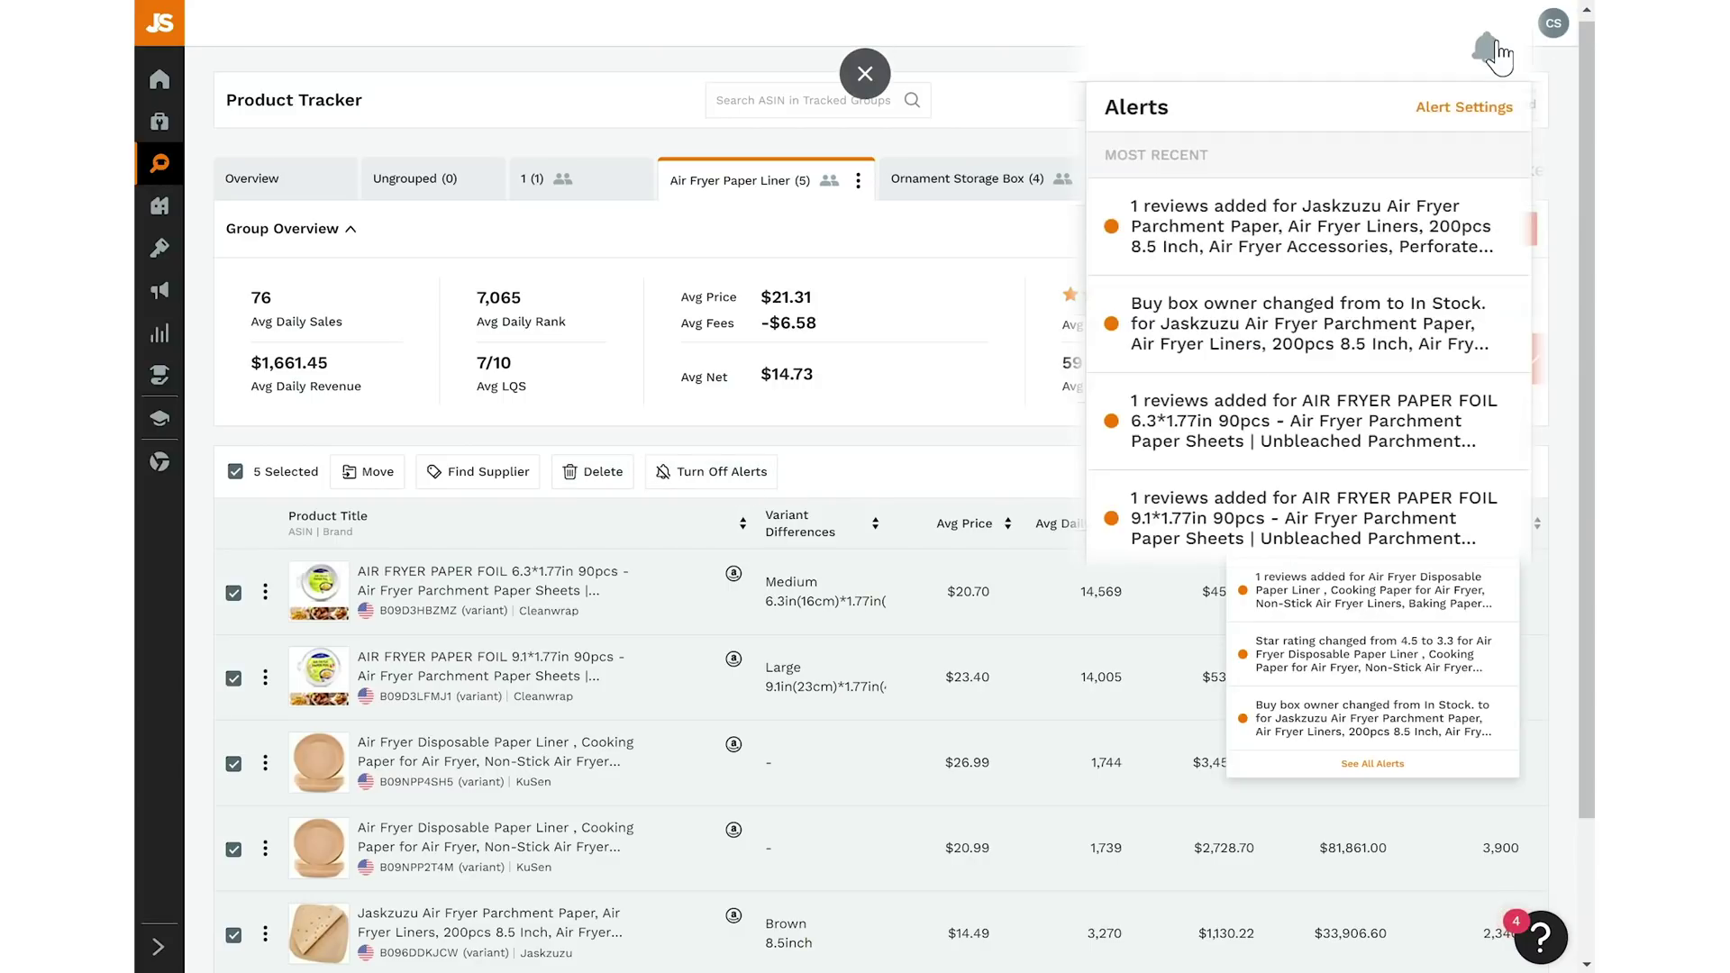
{"action": "left_click", "coordinate": [1477, 109]}
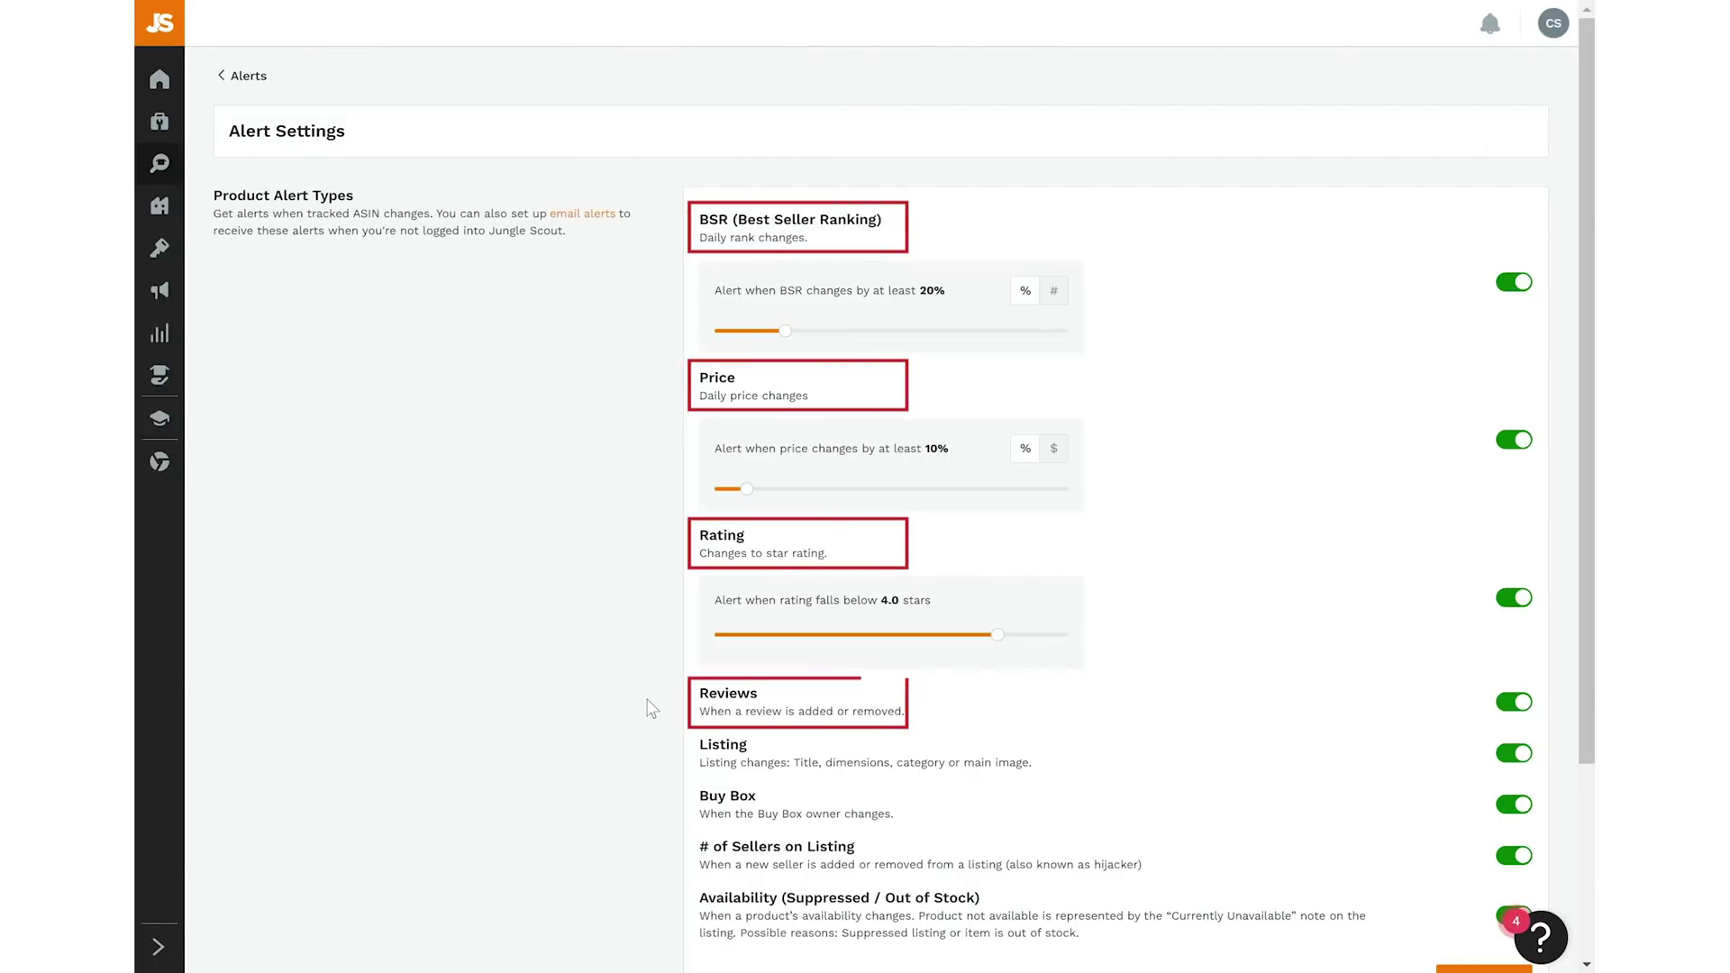
{"action": "scroll", "coordinate": [662, 649], "scroll_direction": "down", "scroll_amount": 1}
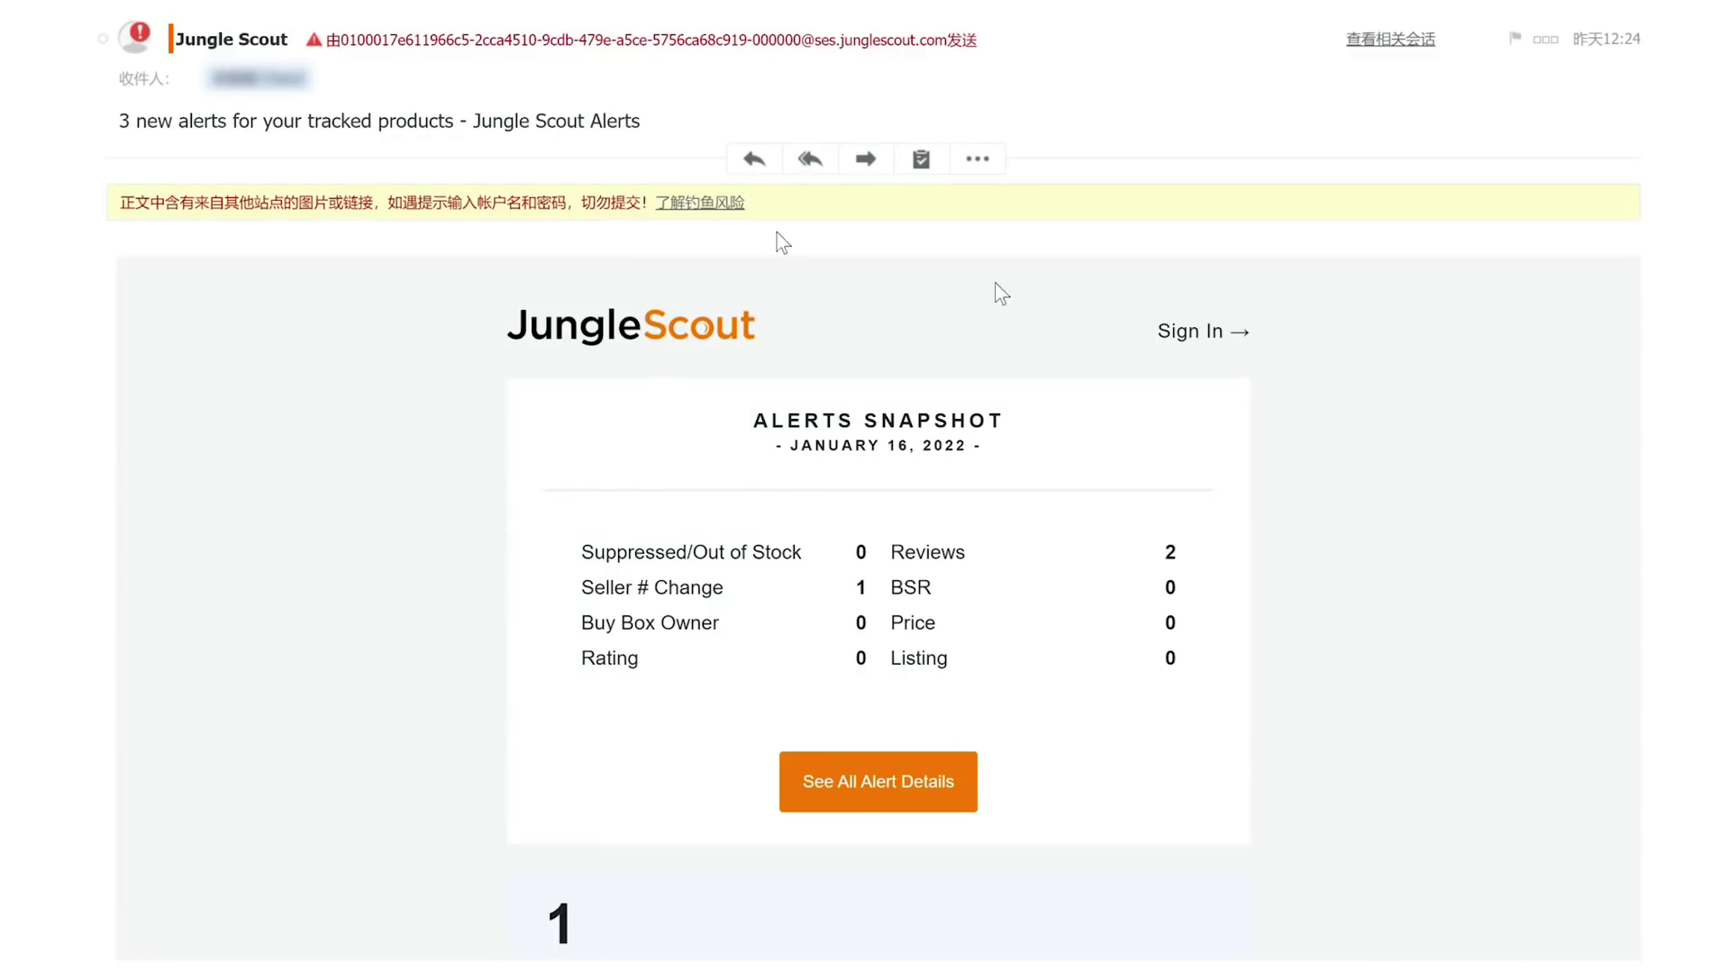
- Switch to the mail app and read through the Jungle Scout alerts e-mail for seller and review changes of the tracked products
{"action": "scroll", "coordinate": [726, 355], "scroll_direction": "down", "scroll_amount": 8}
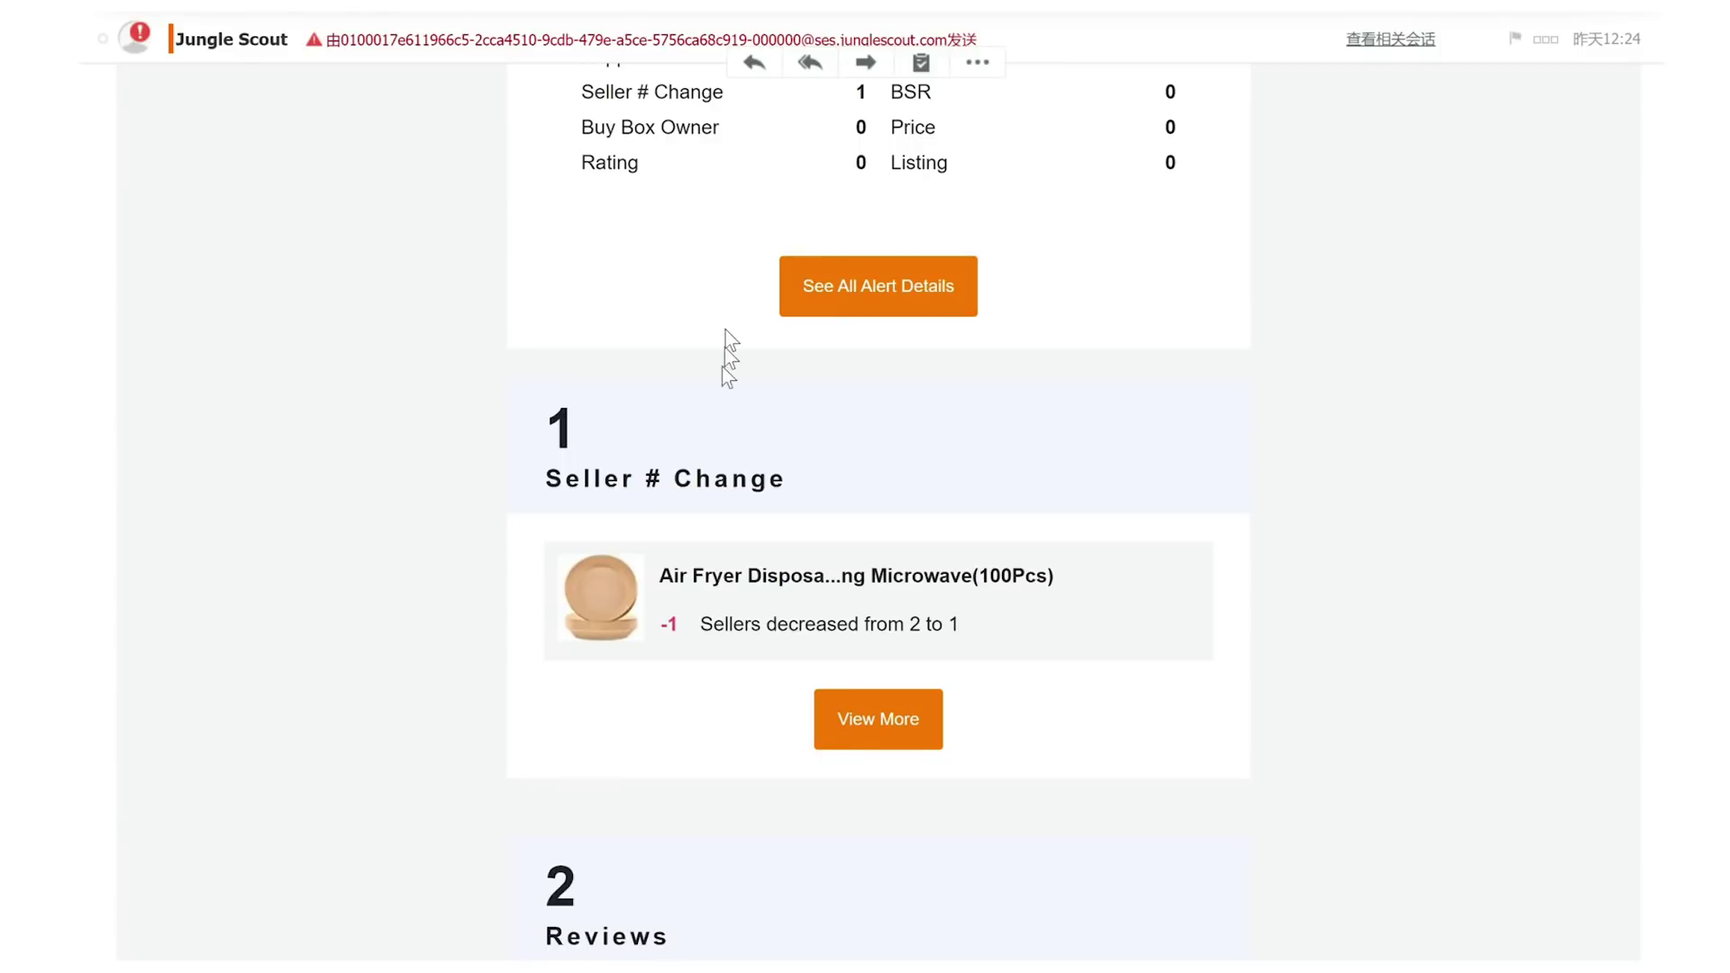
{"action": "scroll", "coordinate": [878, 494], "scroll_direction": "down", "scroll_amount": 3}
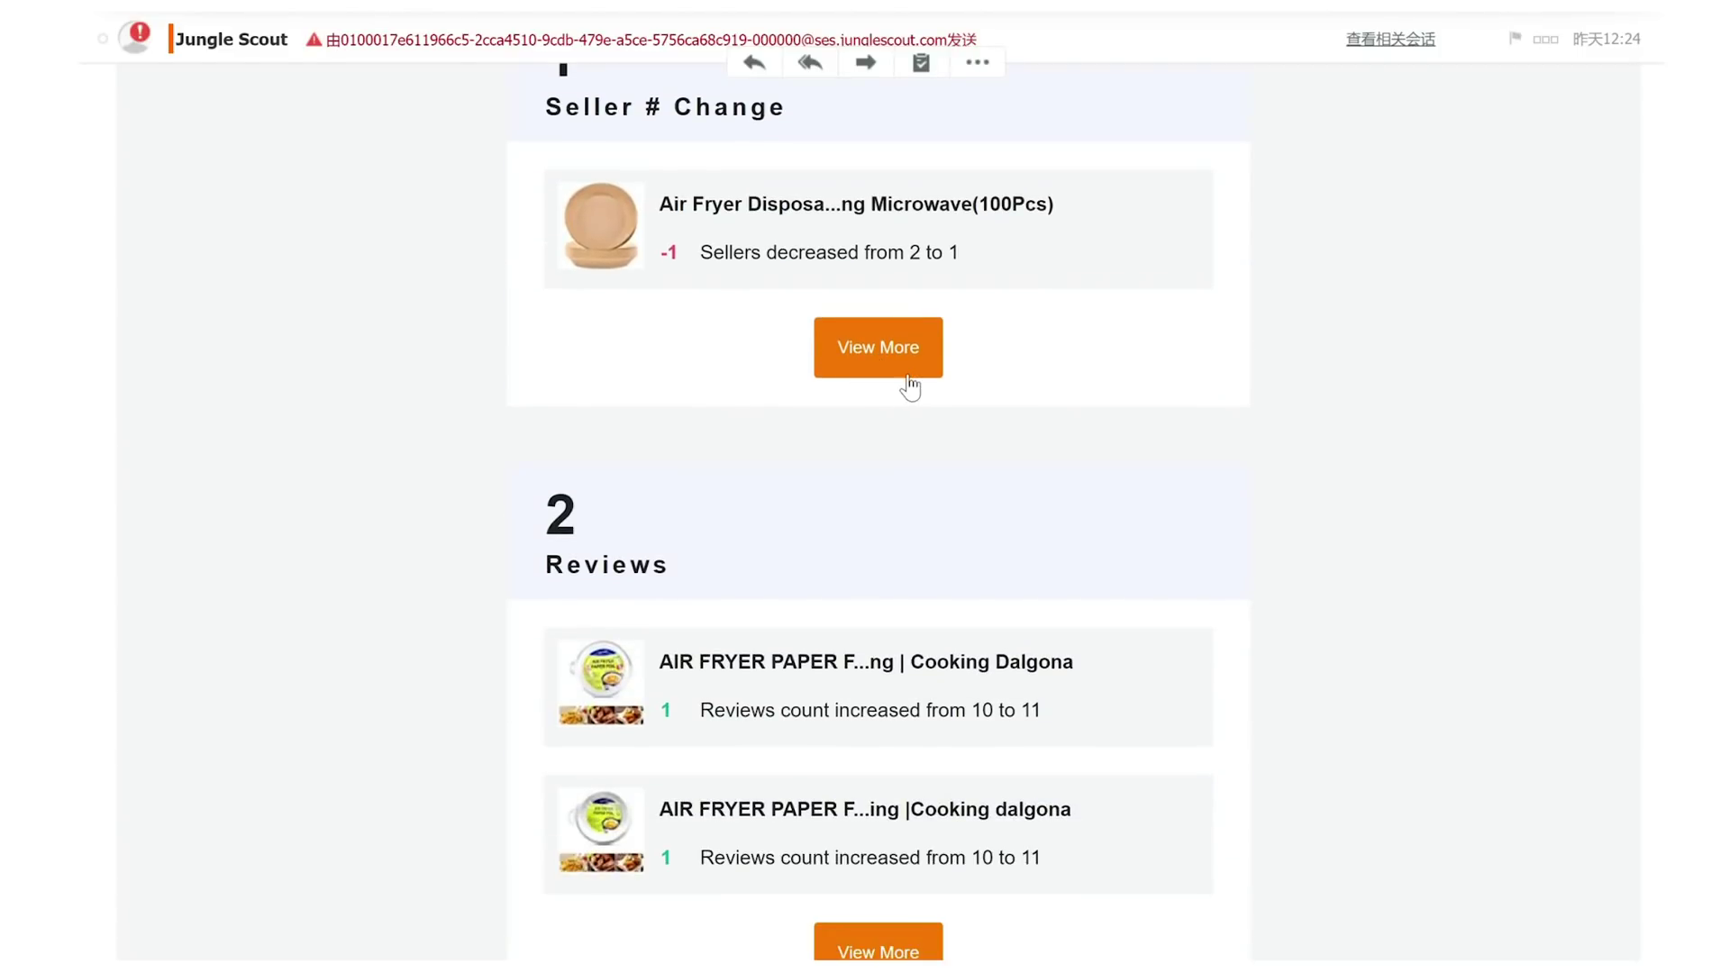